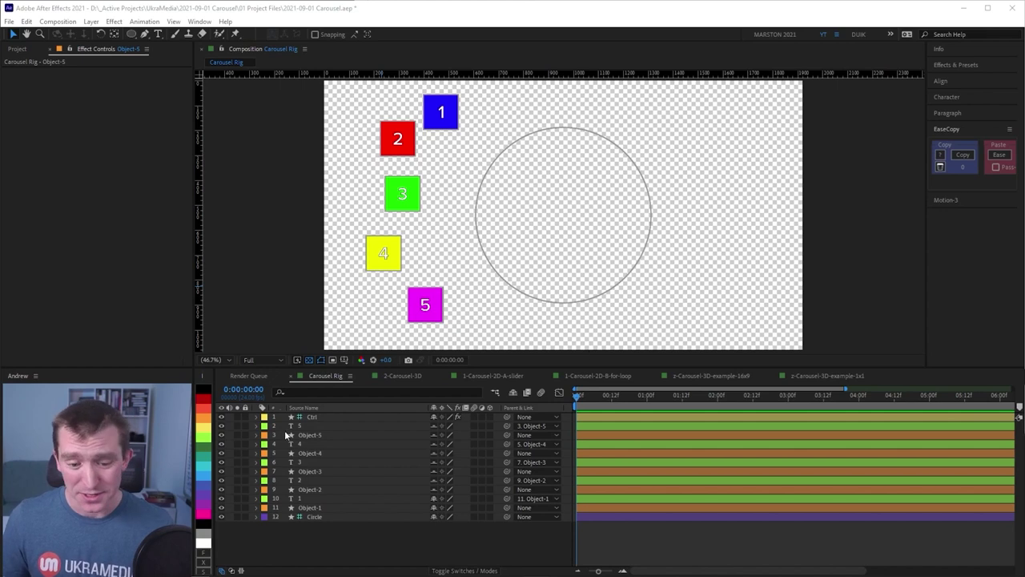
Step: Examine the Ctrl layer's progress, numObjects and displayObject slider effects with its layer controls hidden in the composition
click(314, 417)
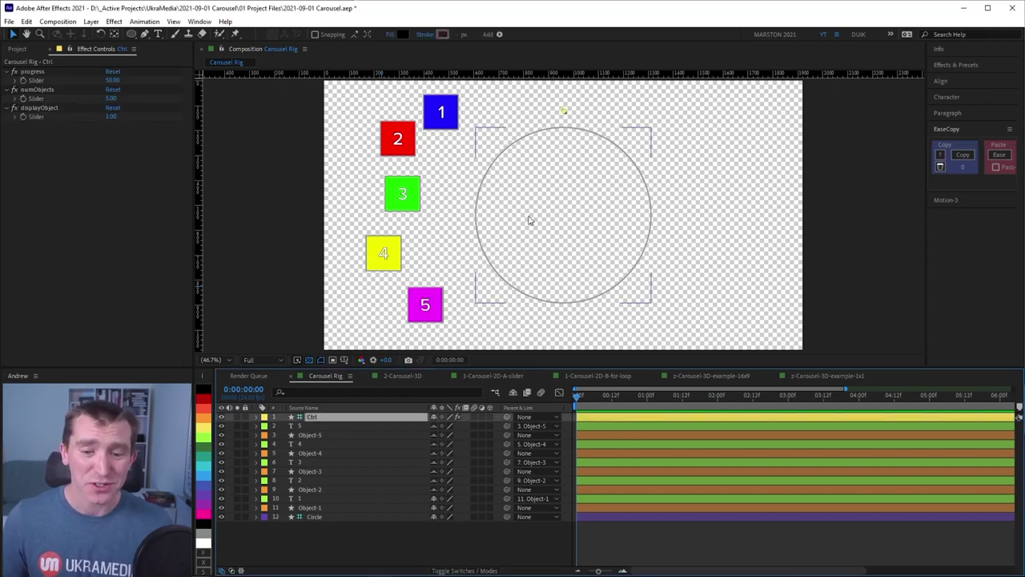
key(ctrl+shift+h)
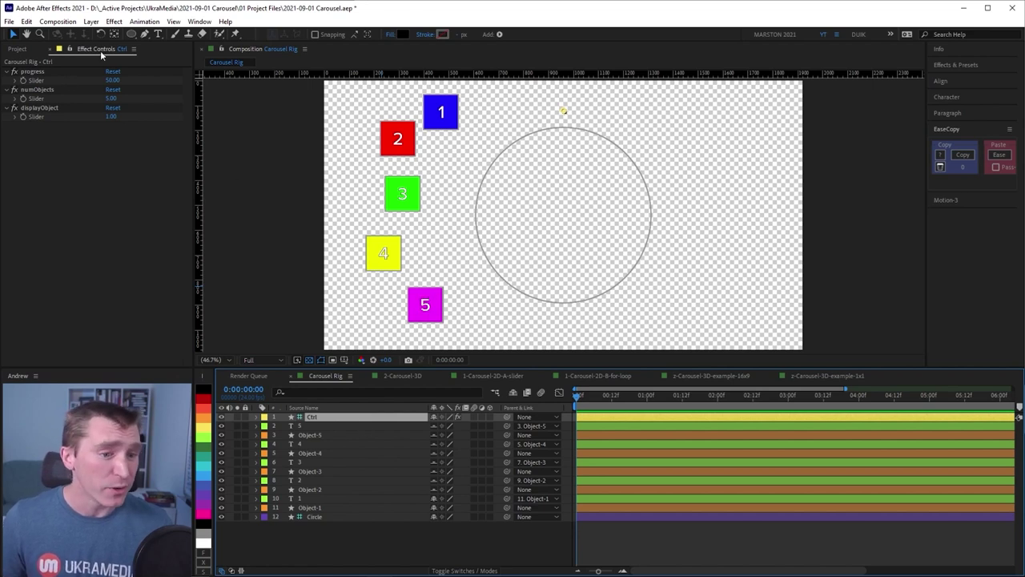
click(42, 90)
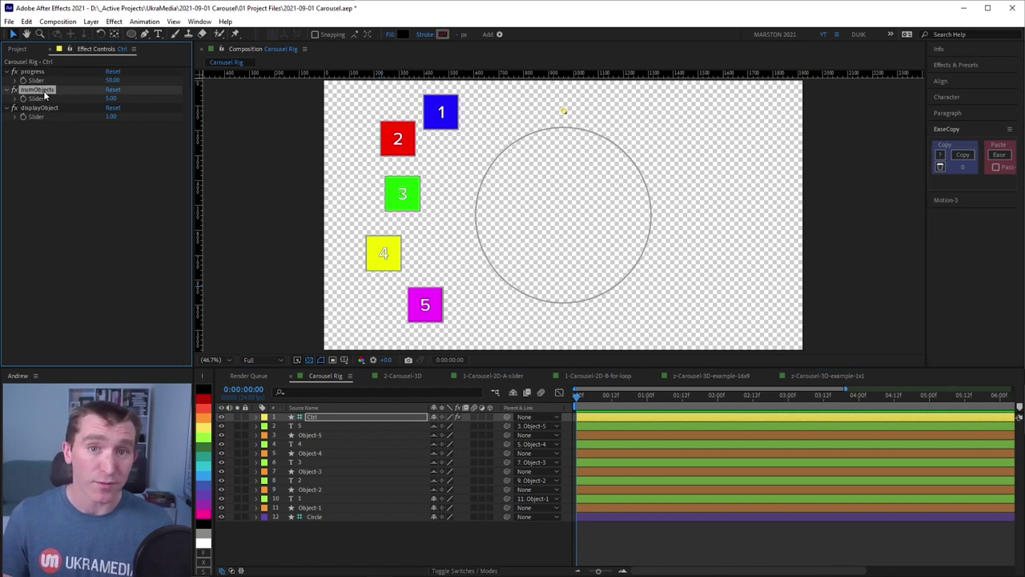
click(40, 108)
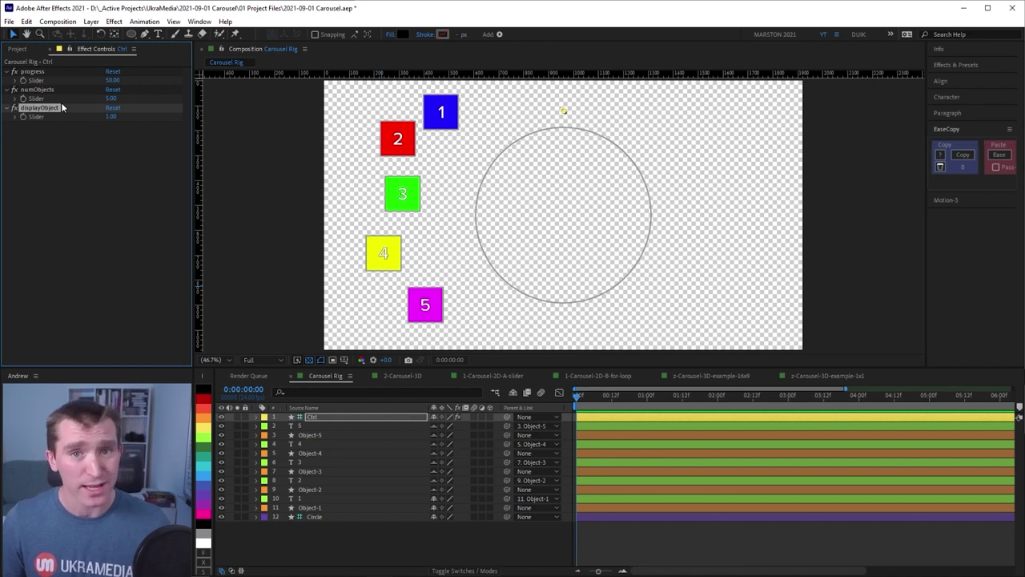
Step: Nudge the magenta square 5 slightly left and the green square 3 slightly down in the composition
click(308, 427)
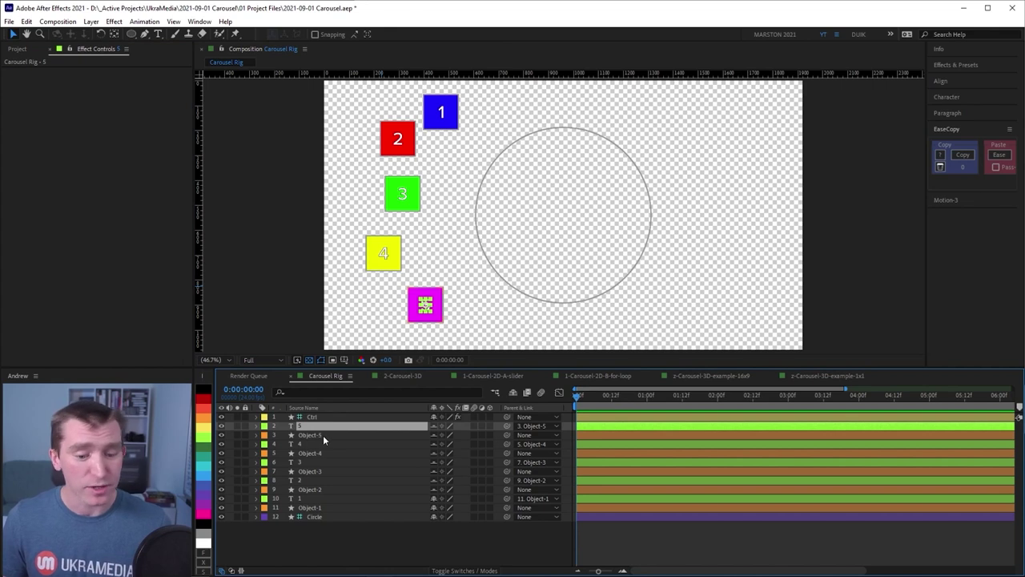
click(323, 435)
mouse_move(440, 297)
mouse_down()
mouse_move(430, 282)
mouse_move(428, 295)
mouse_up()
mouse_move(404, 209)
mouse_down()
mouse_move(417, 235)
mouse_move(391, 217)
mouse_move(402, 221)
mouse_up()
Step: Examine the Anchor Point and Position in the Object-5 layer's Transform : Rectangle 1 group, and collapse the layer
click(310, 435)
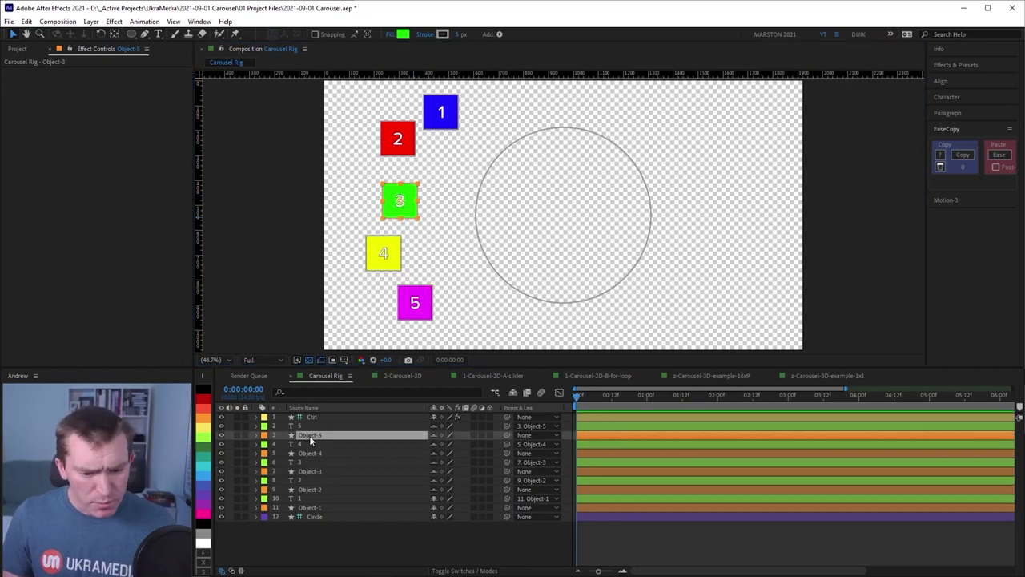
click(256, 435)
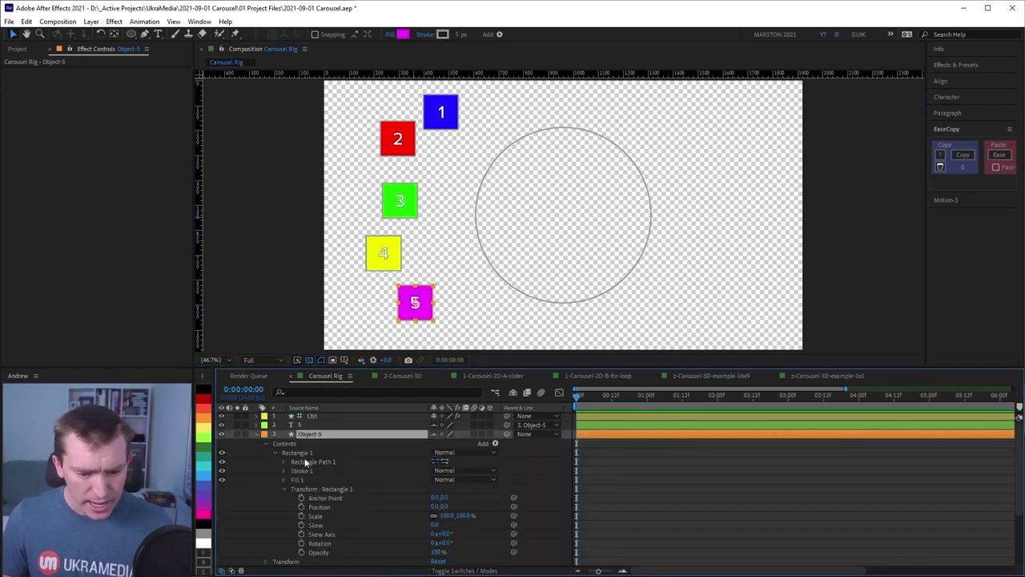
scroll(354, 475, down, 2)
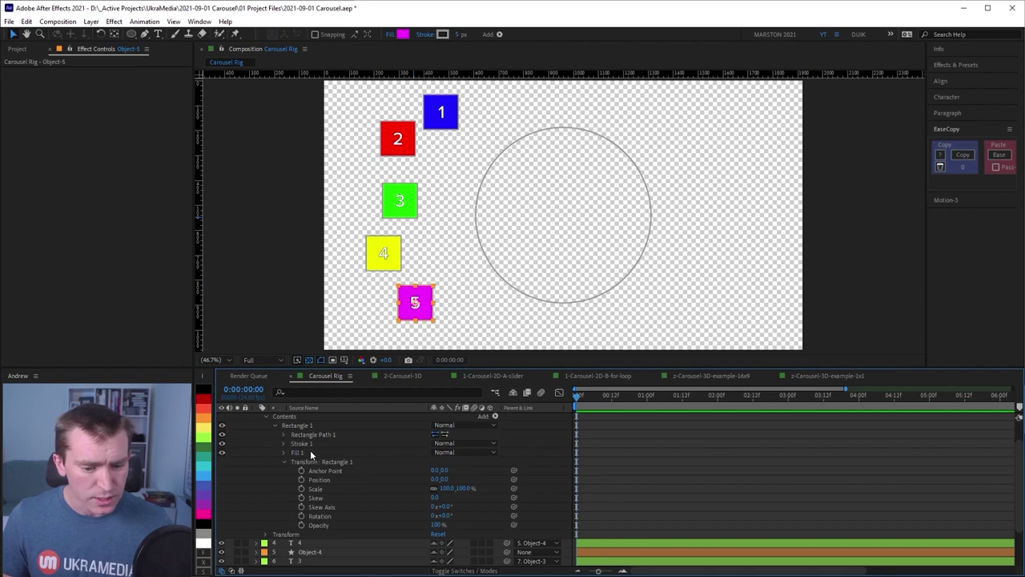
click(312, 462)
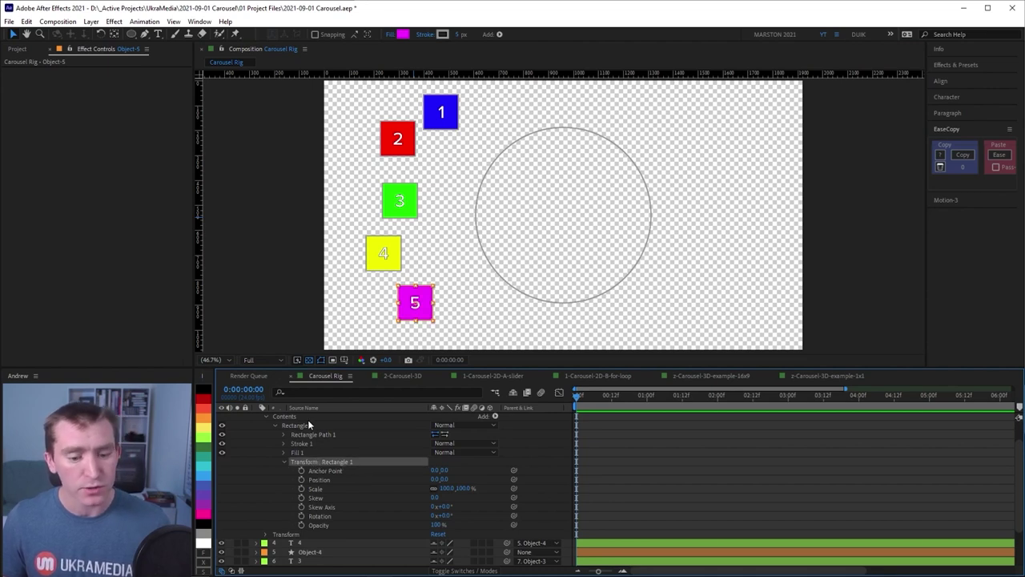
click(304, 425)
click(324, 463)
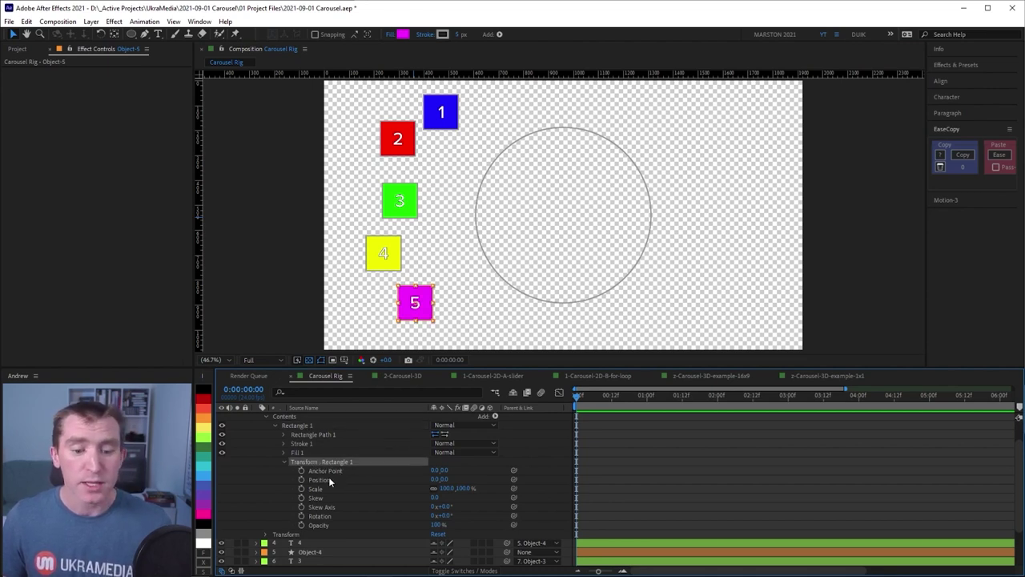
click(327, 479)
click(328, 471)
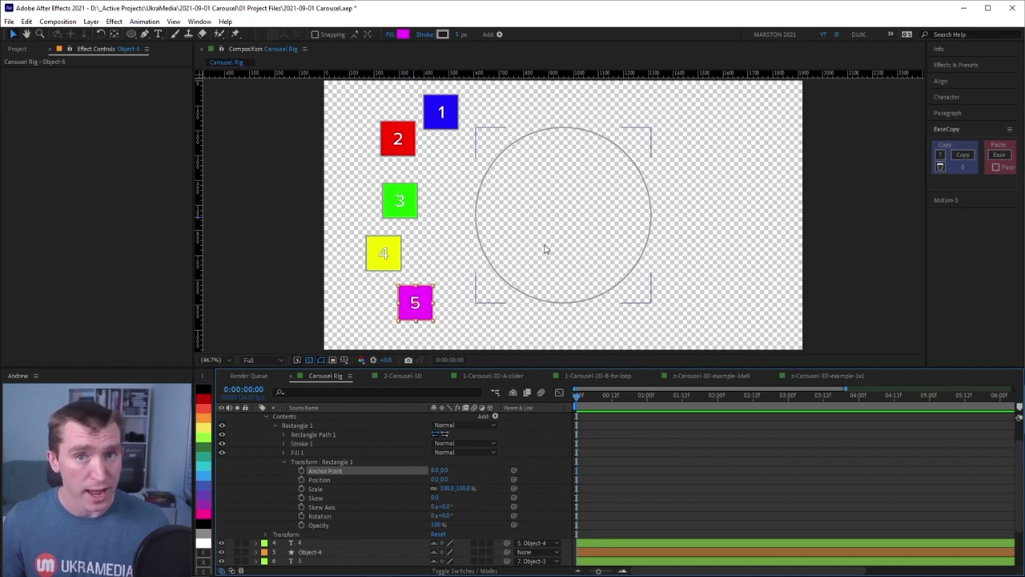
scroll(317, 440, up, 2)
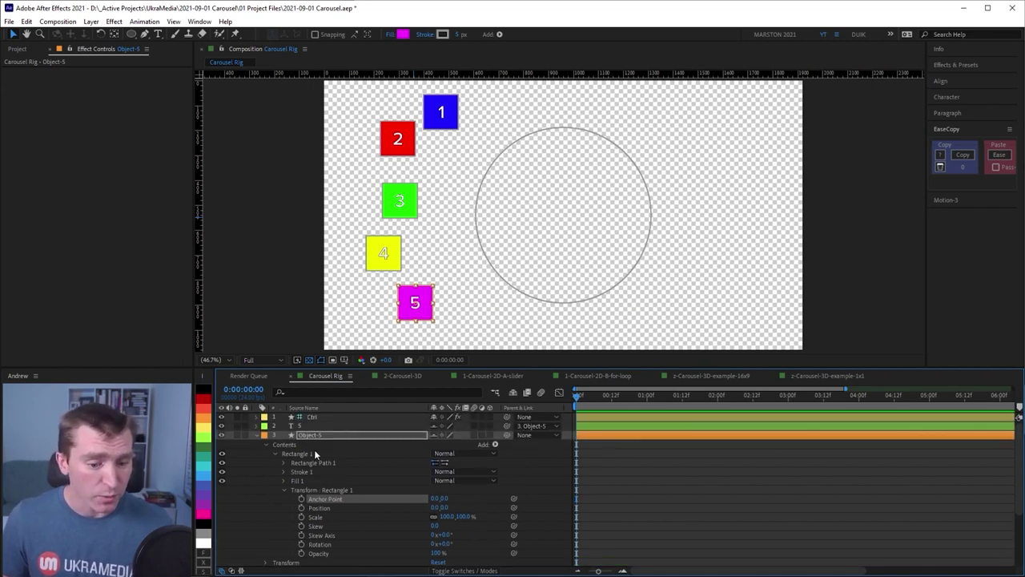
click(257, 434)
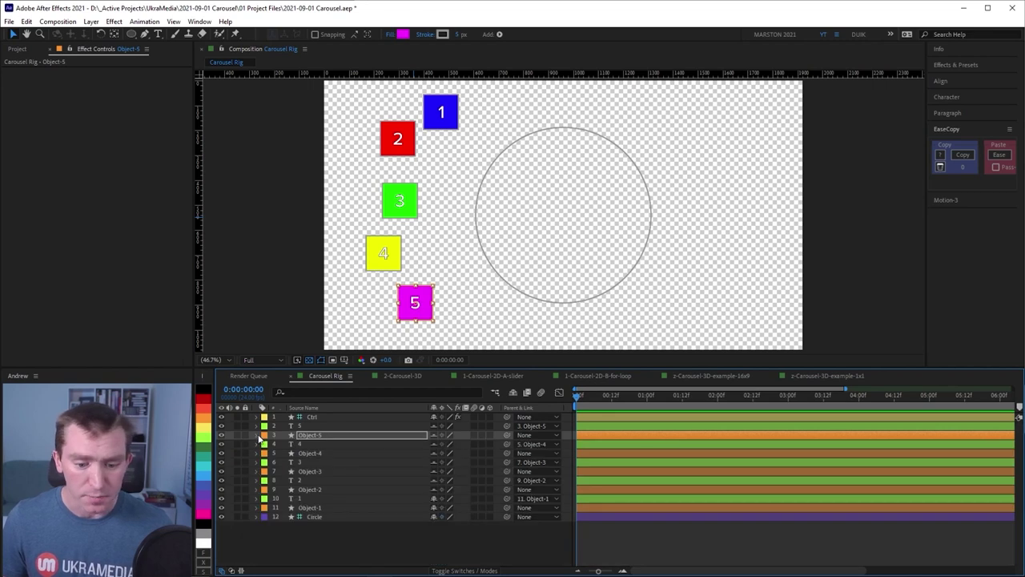
Step: Examine the Path 1 property inside the Circle layer's Ellipse 1 group
click(322, 518)
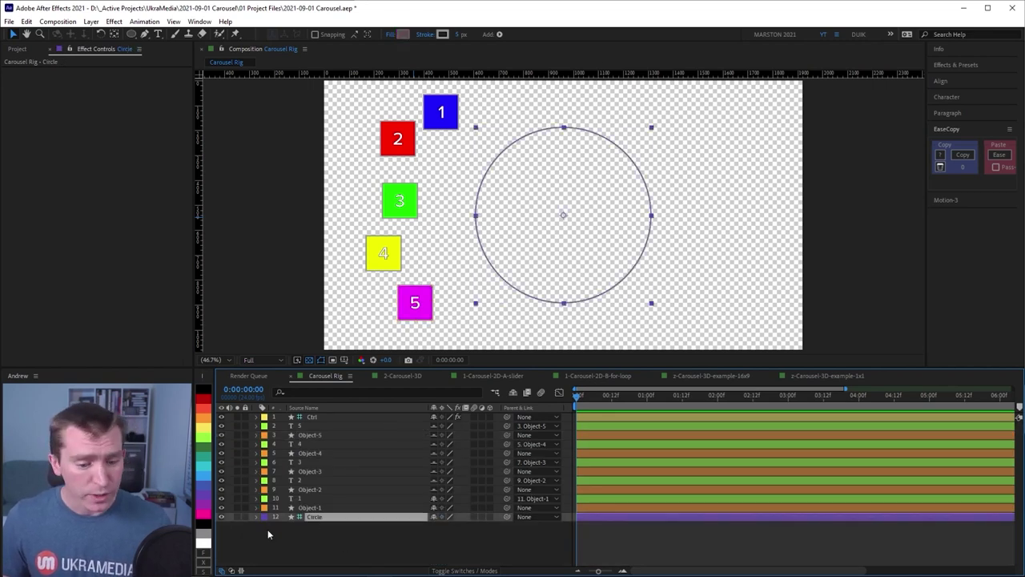
click(255, 517)
click(297, 517)
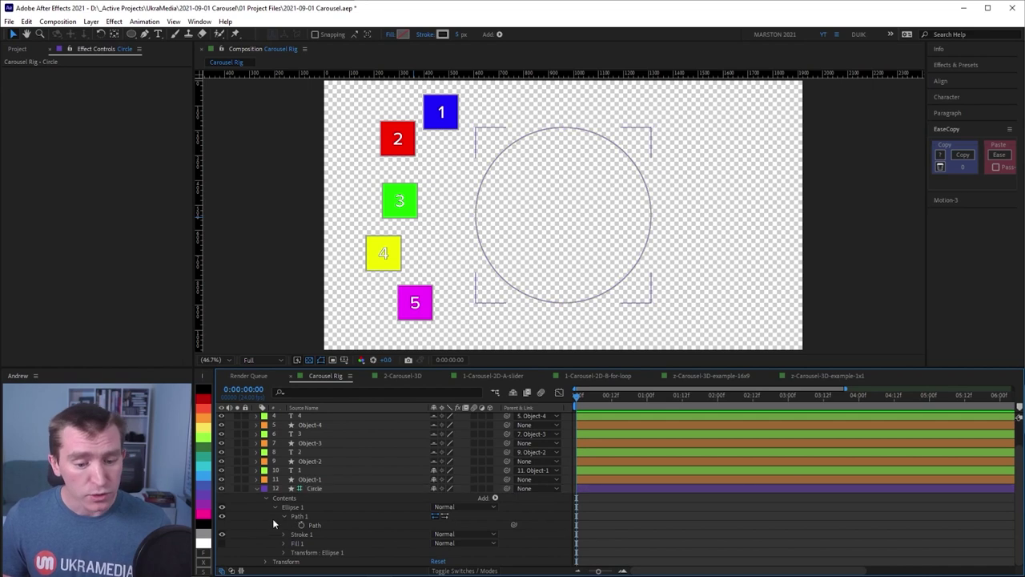
click(306, 516)
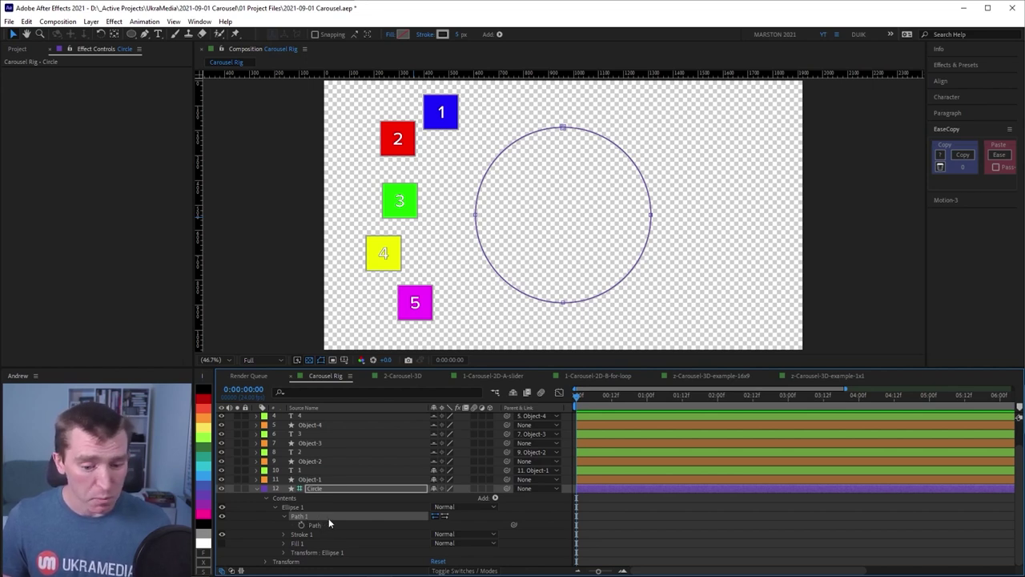
click(270, 504)
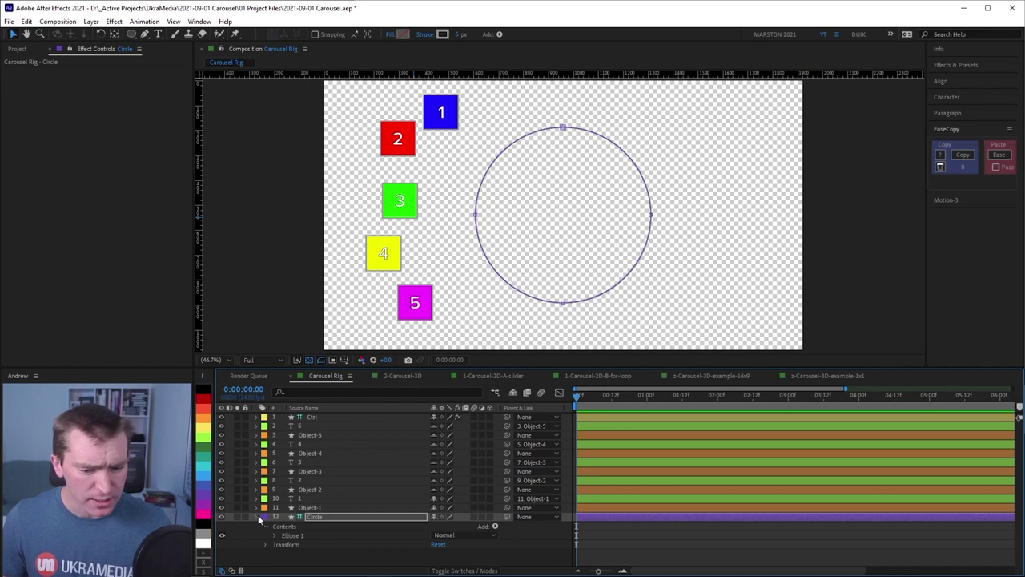
Step: Draw a black-filled circle about 403 px across on a new shape layer over the guide circle and solo that layer
click(319, 539)
key(q)
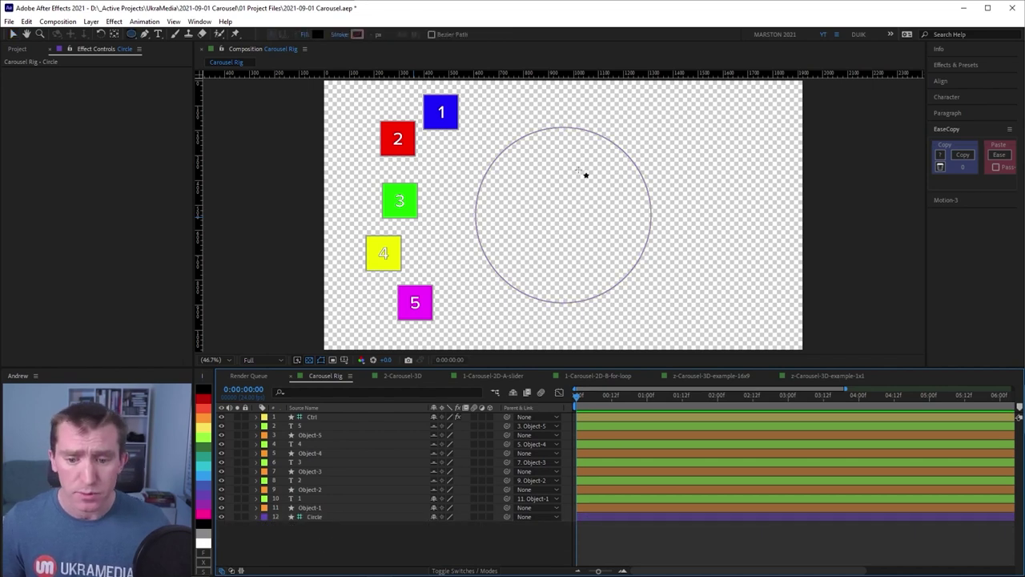
drag(560, 165, 610, 216)
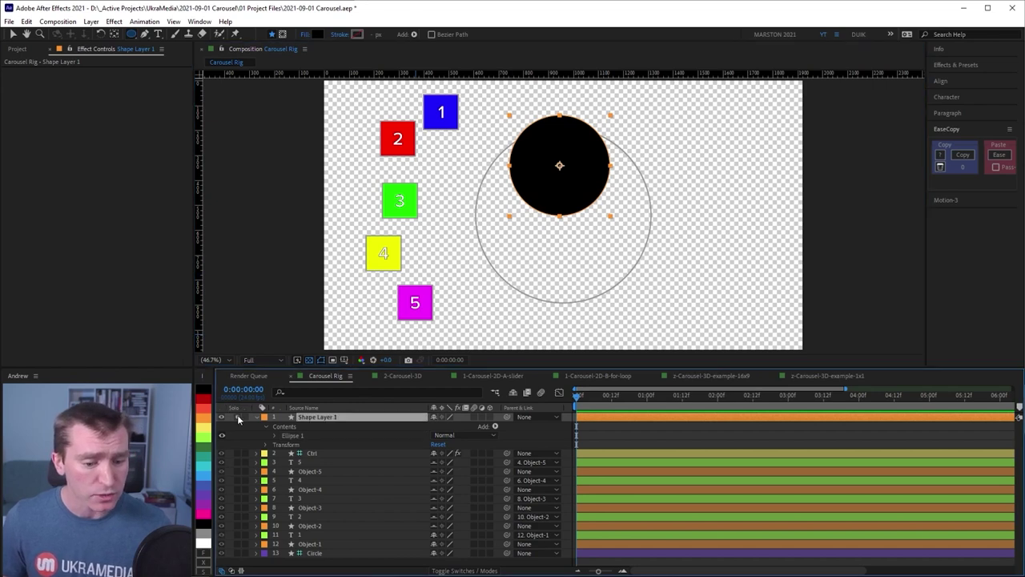
click(237, 417)
Step: Examine the Size and Position properties of Ellipse Path 1 on the new shape layer
click(131, 34)
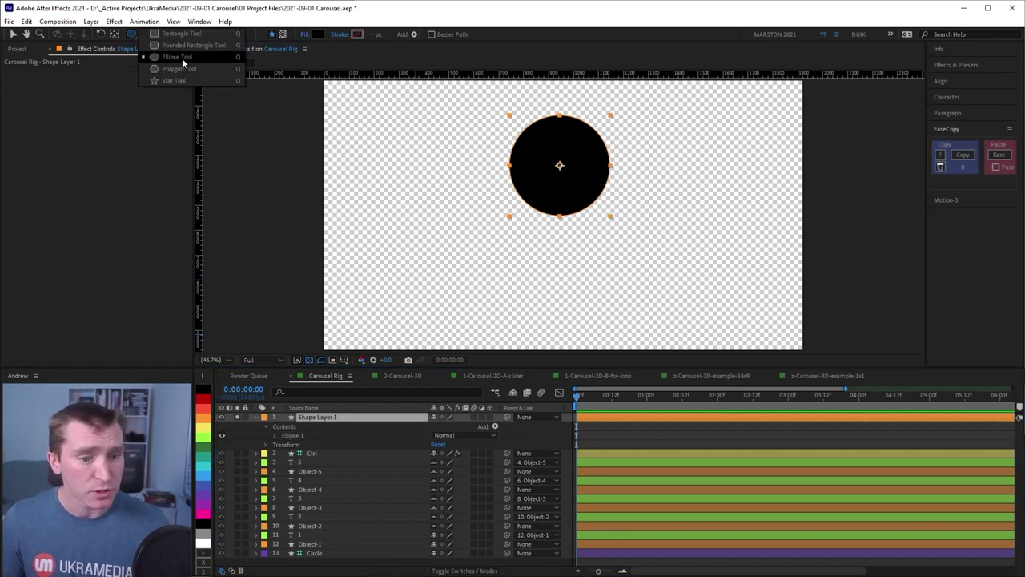
click(275, 436)
click(341, 436)
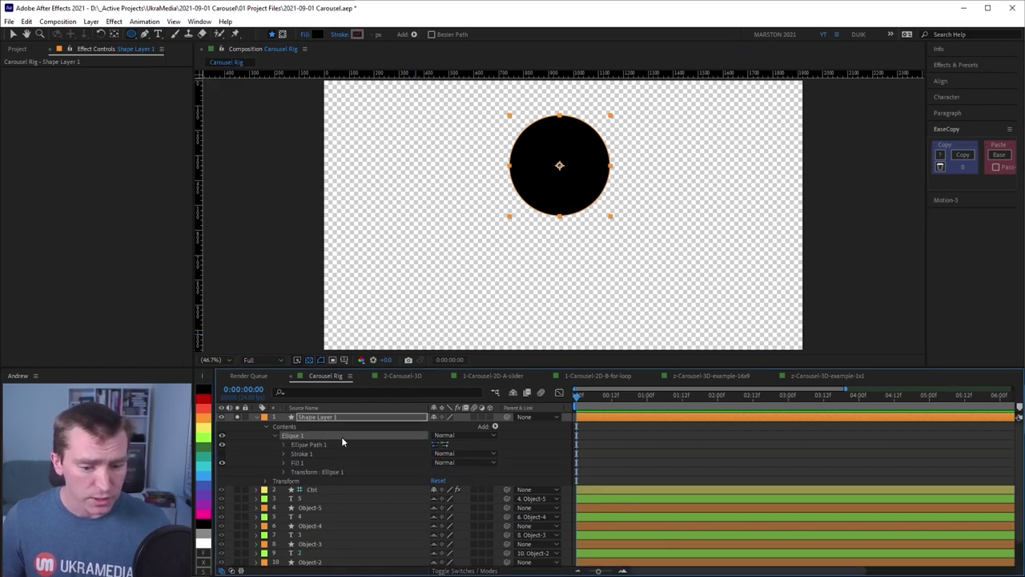
click(310, 446)
click(285, 446)
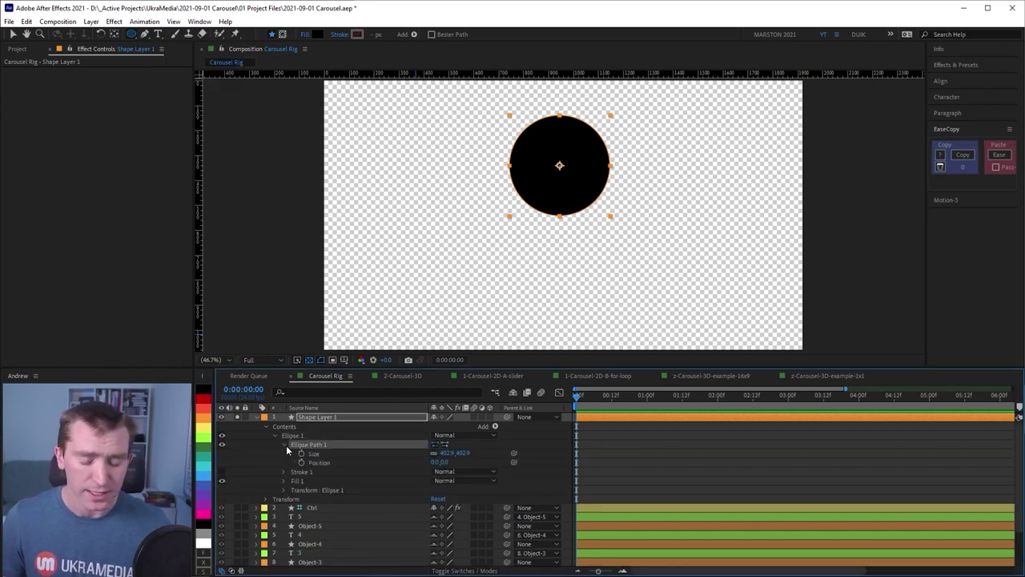
click(315, 454)
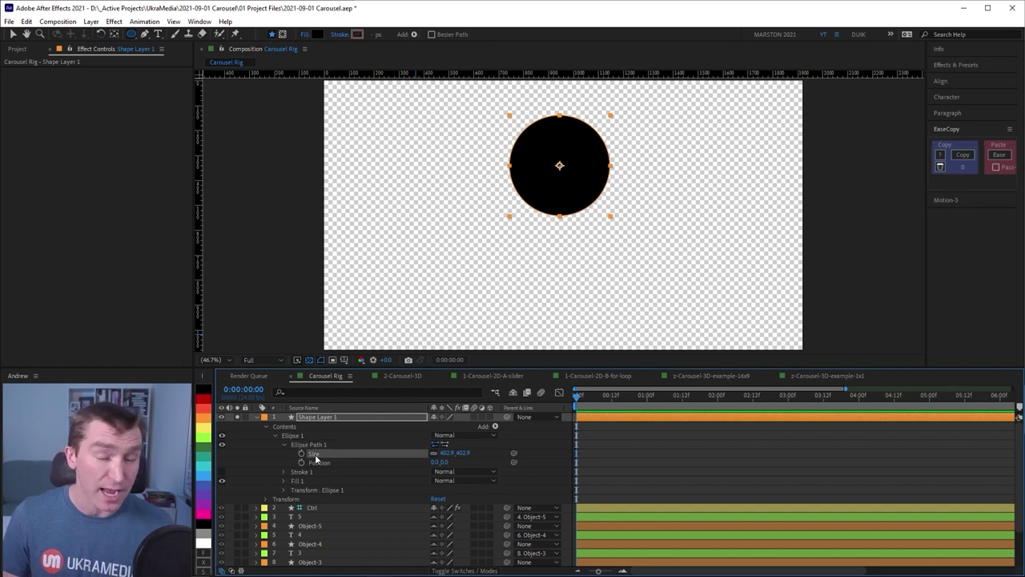
click(320, 464)
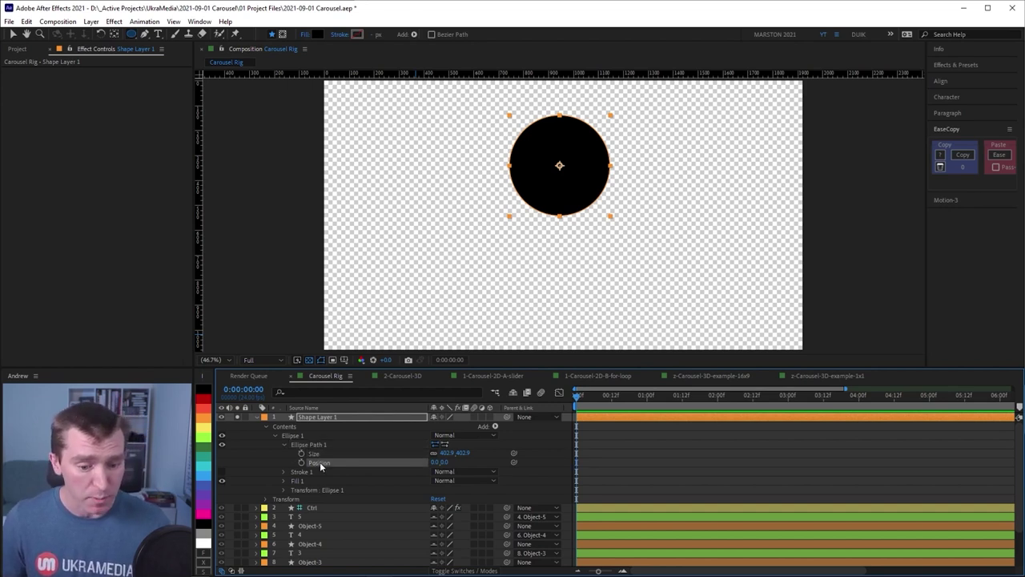
click(319, 455)
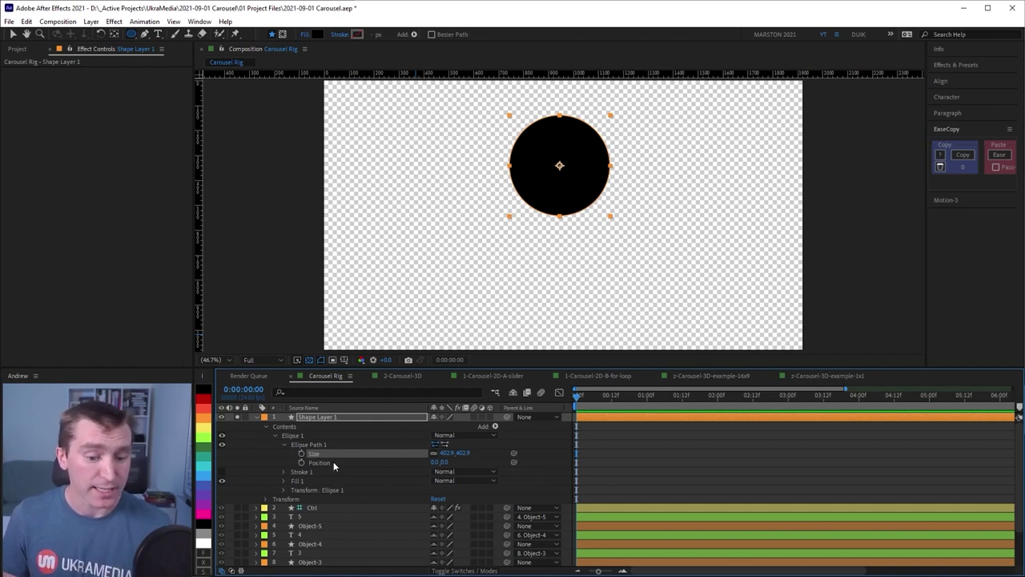
click(362, 462)
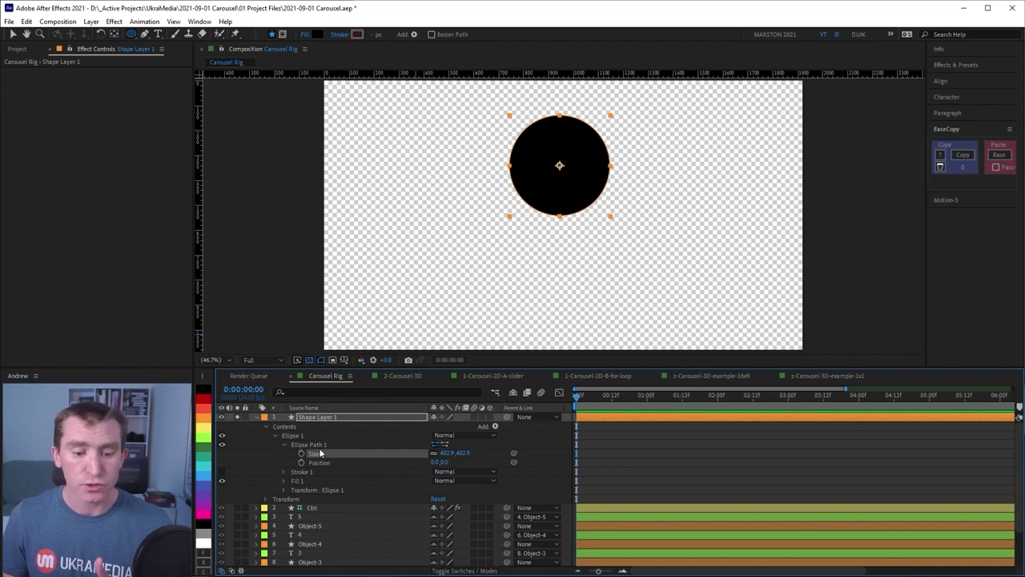
click(318, 445)
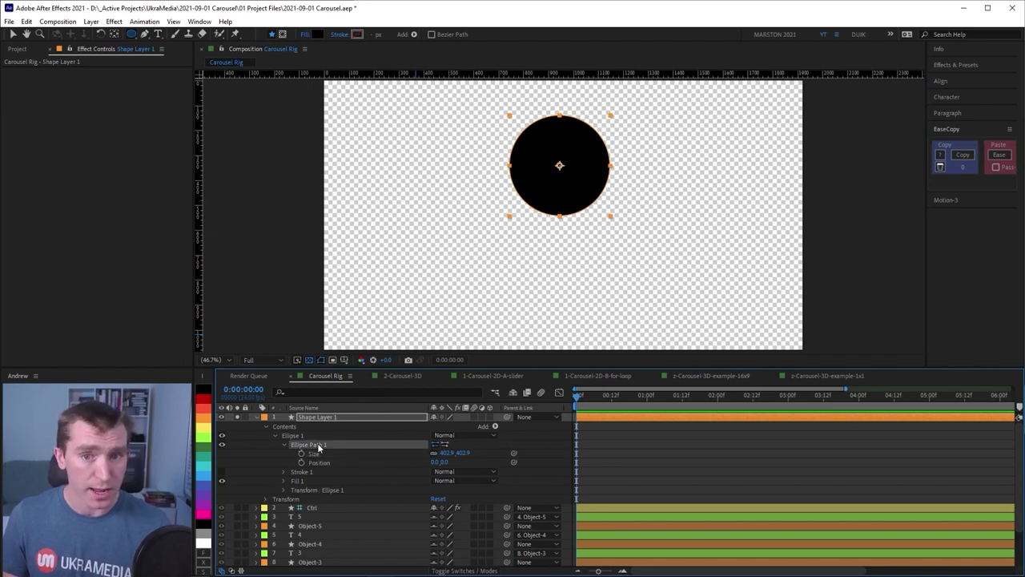
Step: Convert the new circle's Ellipse Path 1 to a Bezier path and expand its Path property
right_click(318, 446)
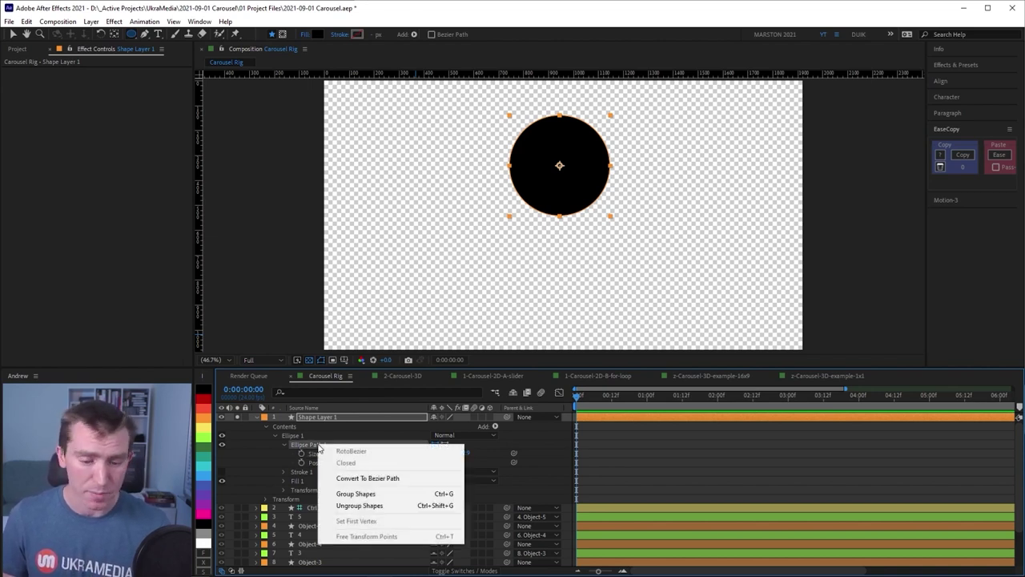
click(375, 478)
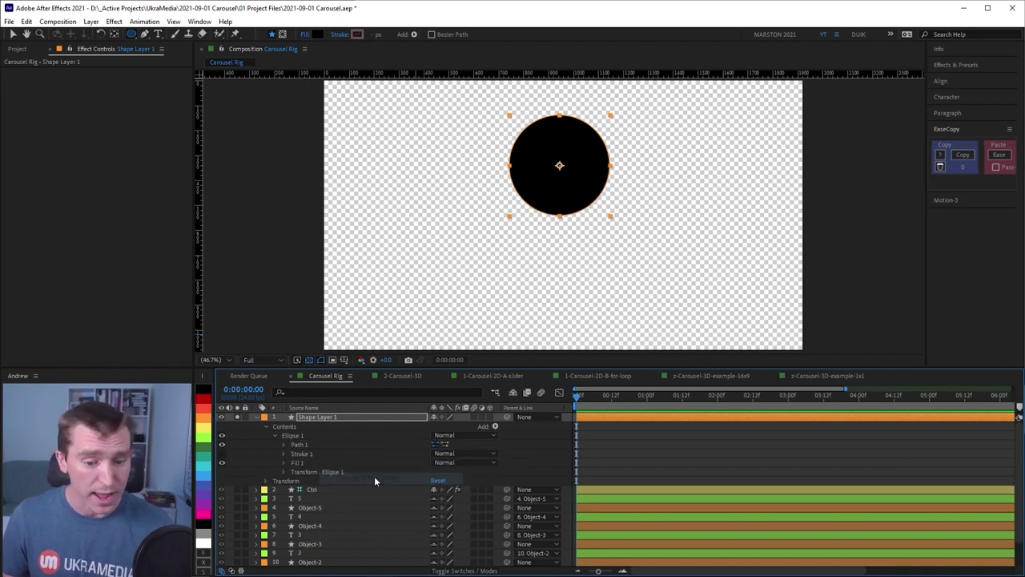
click(288, 445)
click(284, 444)
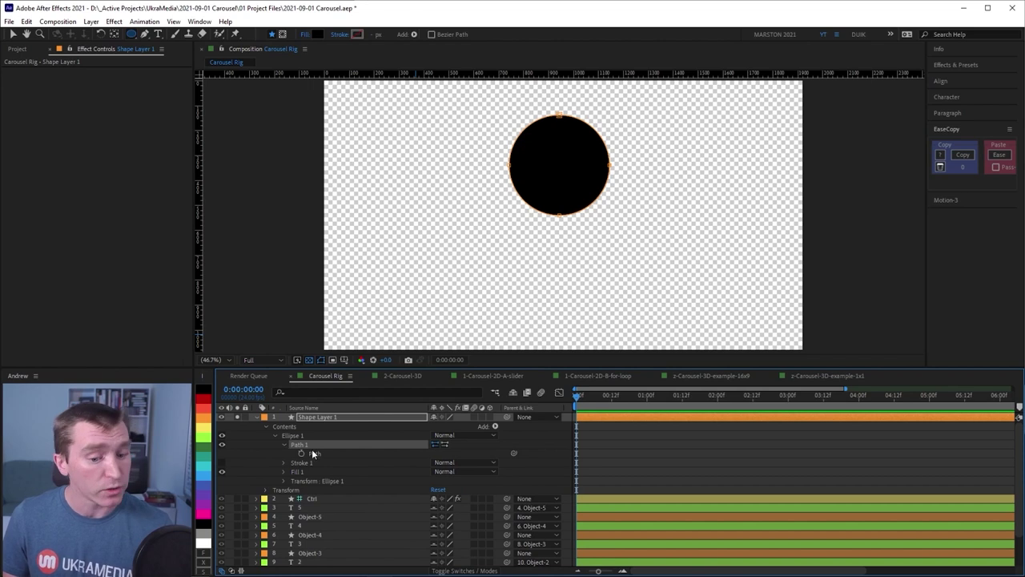
click(315, 454)
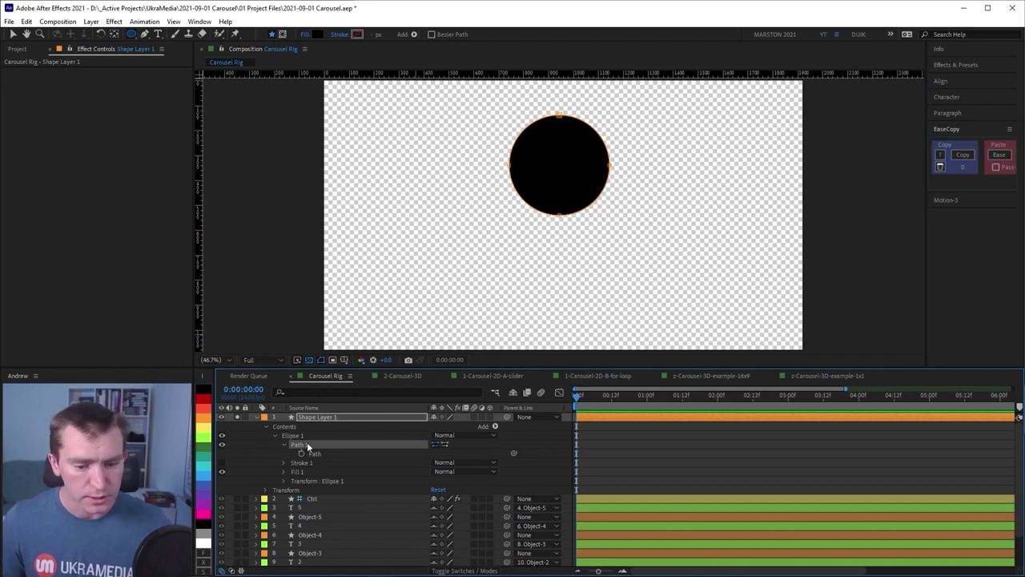
Step: Pull the black circle's right vertex slightly up and outward, and delete its shape layer
key(v)
click(611, 167)
drag(612, 167, 618, 129)
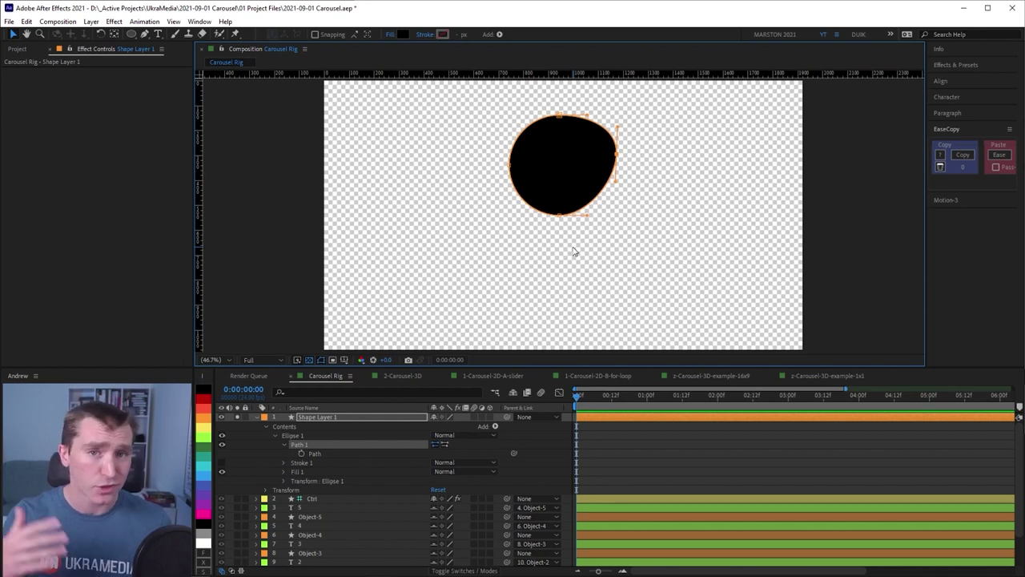
click(308, 419)
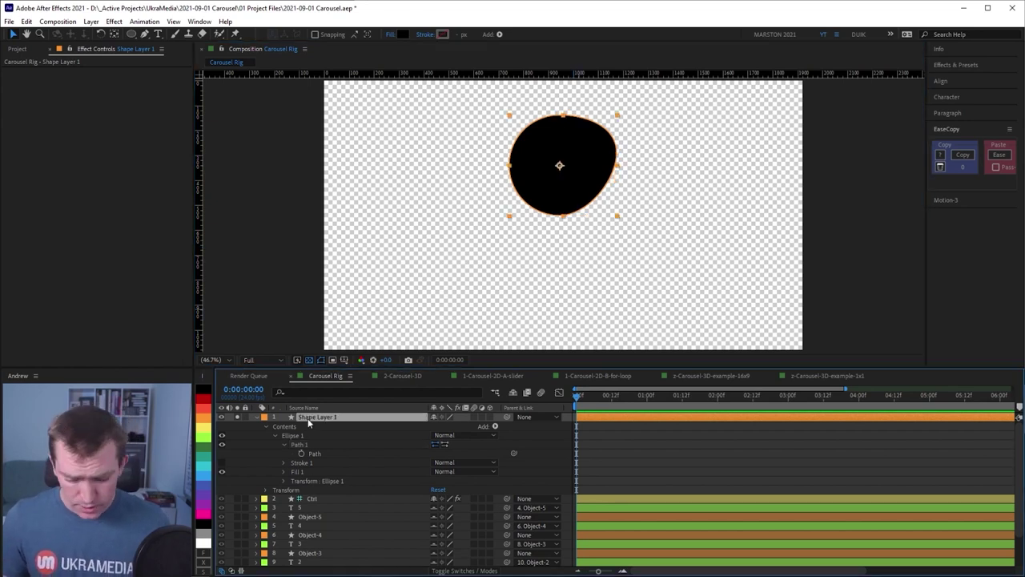
key(Delete)
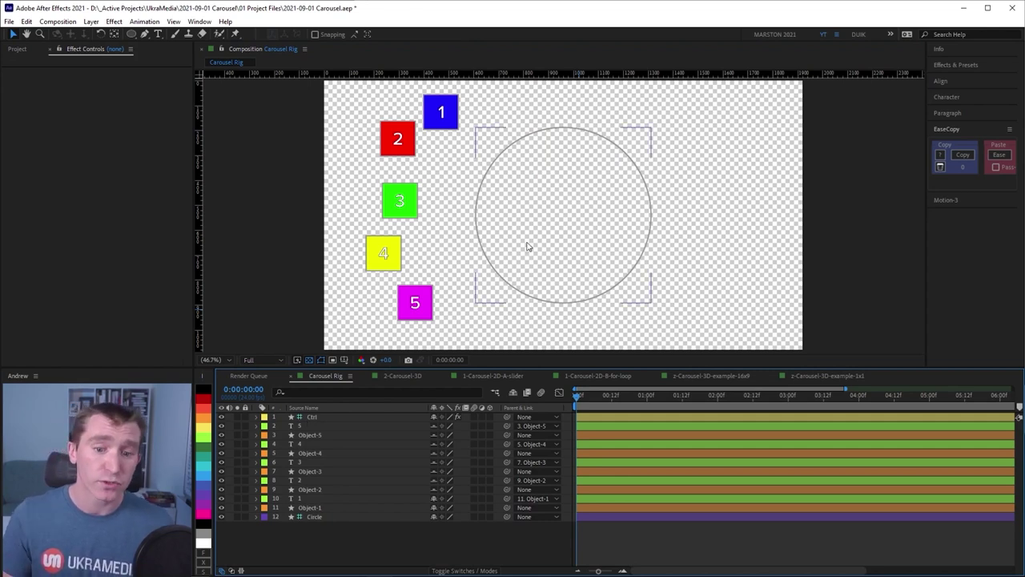
Step: Move the blue square 1 to the top of the guide circle
drag(452, 136, 604, 144)
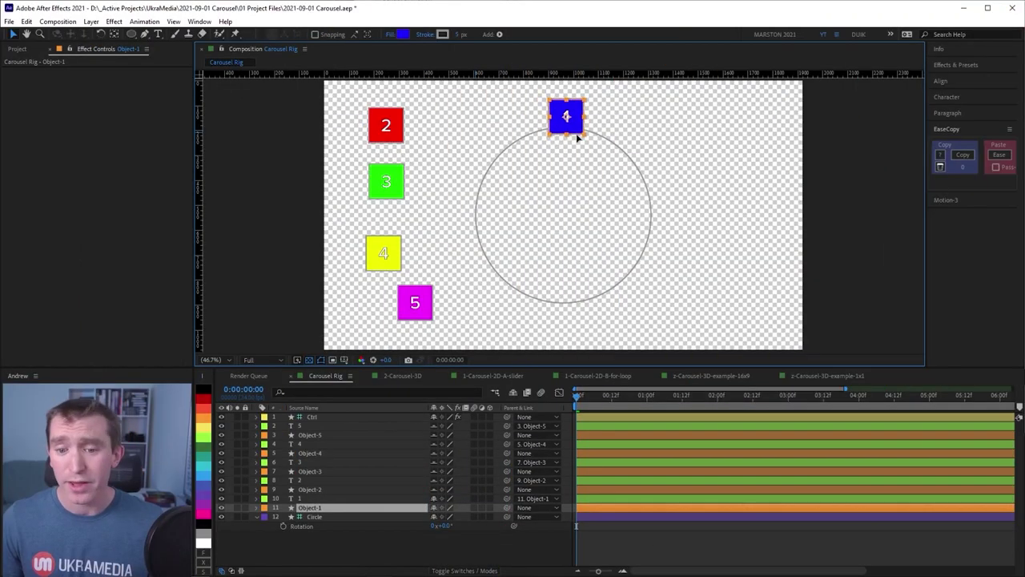
Step: Try red square 2 on the guide circle's upper right, return it beside square 3, and centre blue square 1 on the circle's top
drag(576, 135, 623, 200)
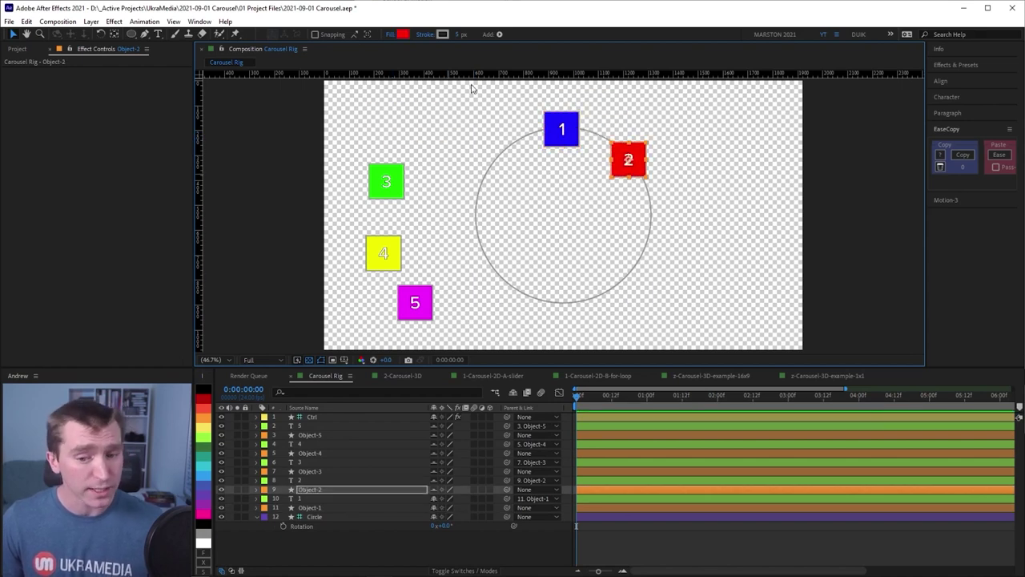
drag(640, 173, 376, 149)
mouse_move(554, 143)
mouse_down()
mouse_move(438, 130)
mouse_move(428, 115)
mouse_move(545, 110)
mouse_move(564, 128)
mouse_up()
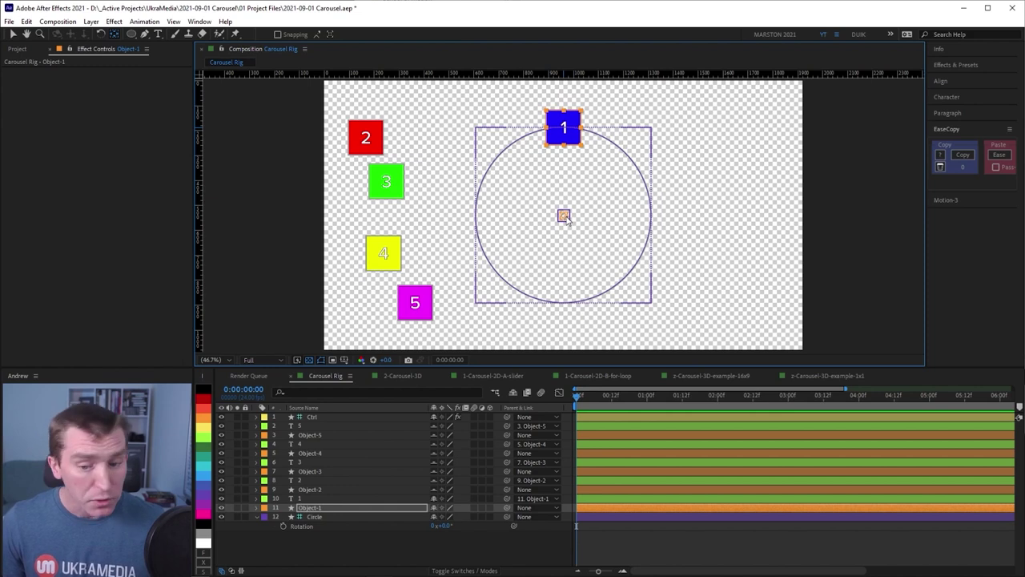
Step: Parent Object-1 to the Circle layer and set Circle's rotation to 54°
drag(507, 507, 335, 516)
drag(443, 526, 473, 526)
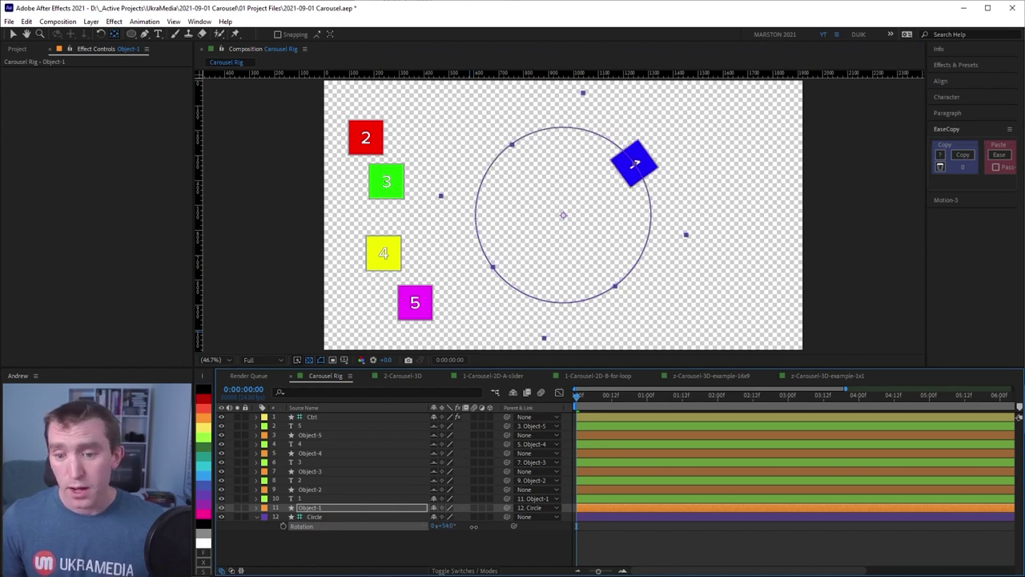
click(473, 526)
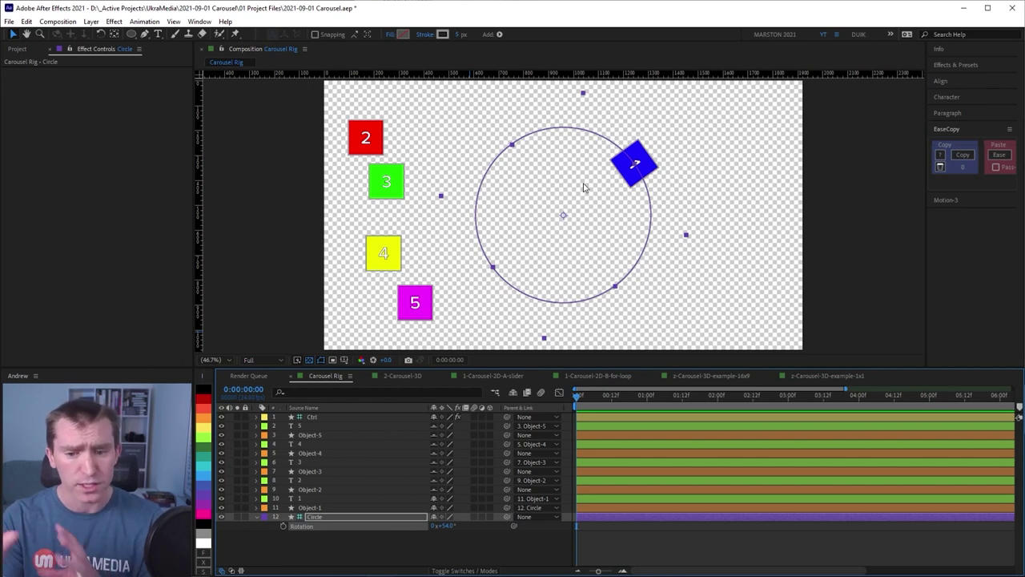
Step: Undo the Circle rotation and Object-1's parenting, and put blue square 1 back outside the guide circle
click(314, 508)
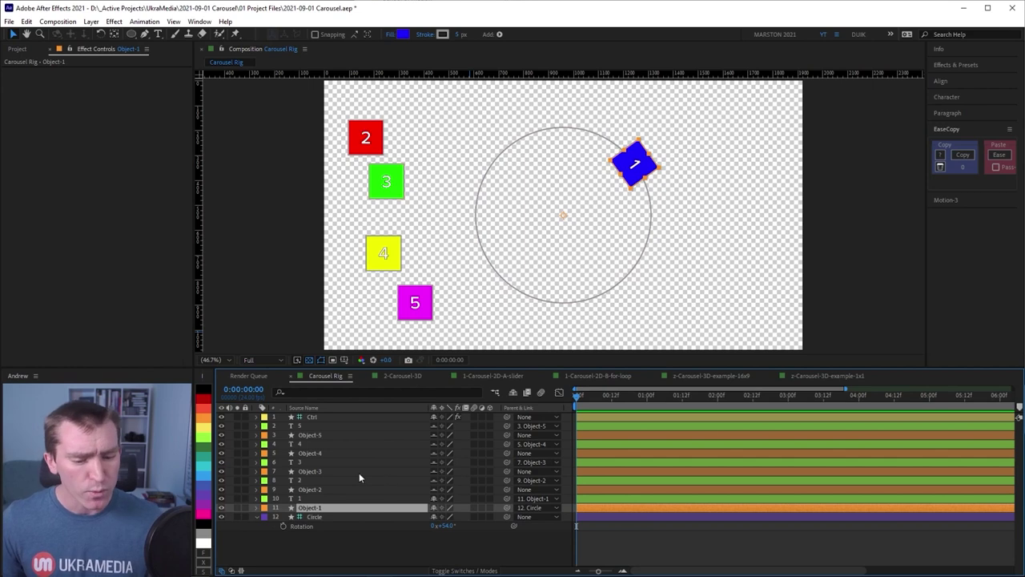
click(334, 516)
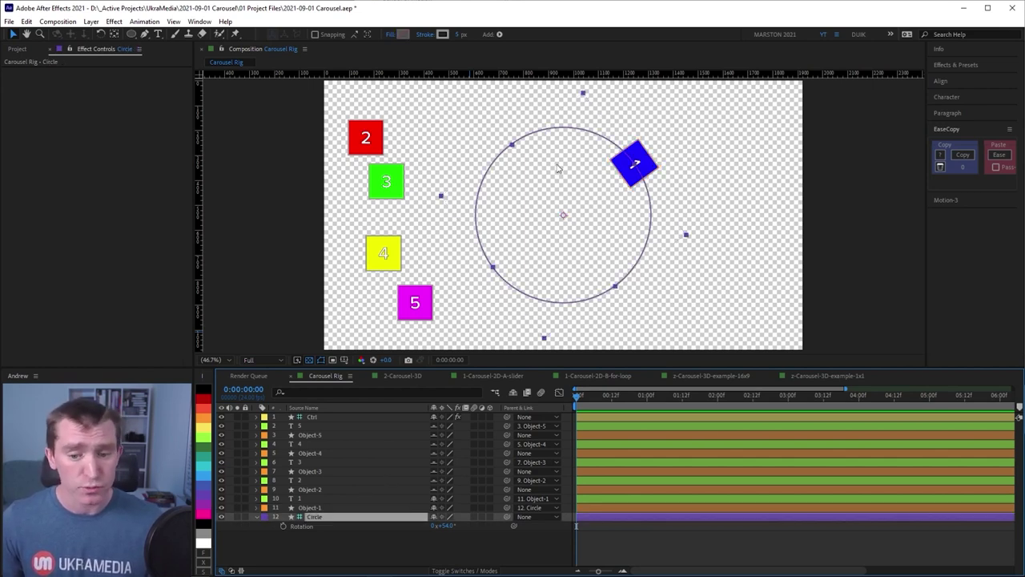
click(314, 508)
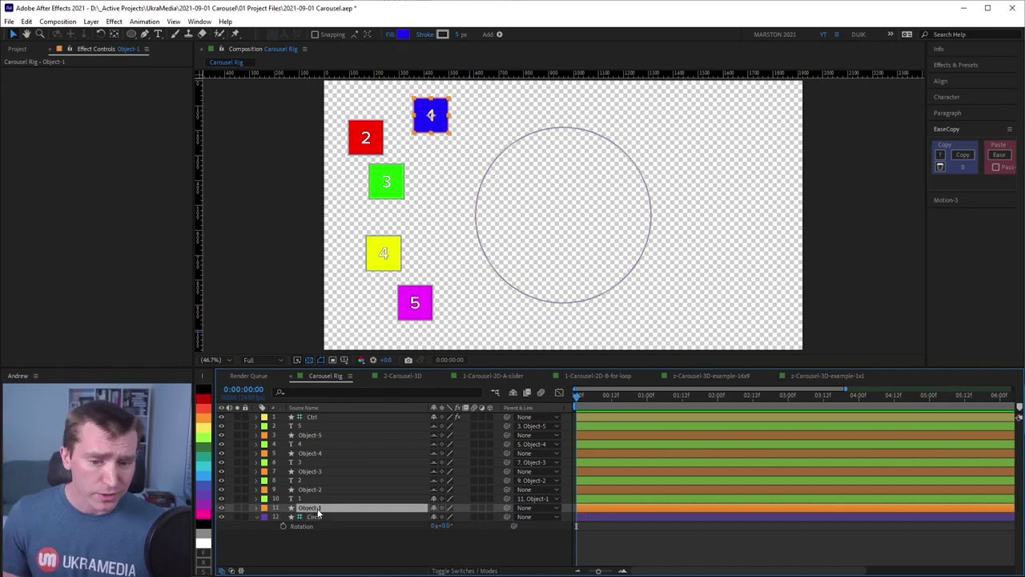
Step: Turn off the visibility of layers 5 through Object-2 and hide them and text layer 1 from the timeline as shy layers
click(308, 425)
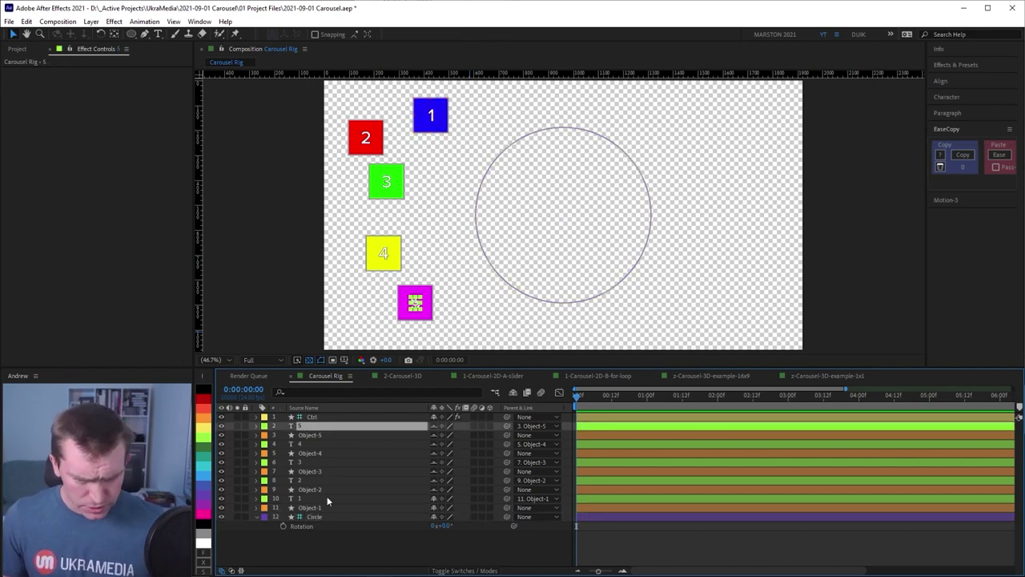
shift+click(307, 489)
key(ctrl+shift+alt+v)
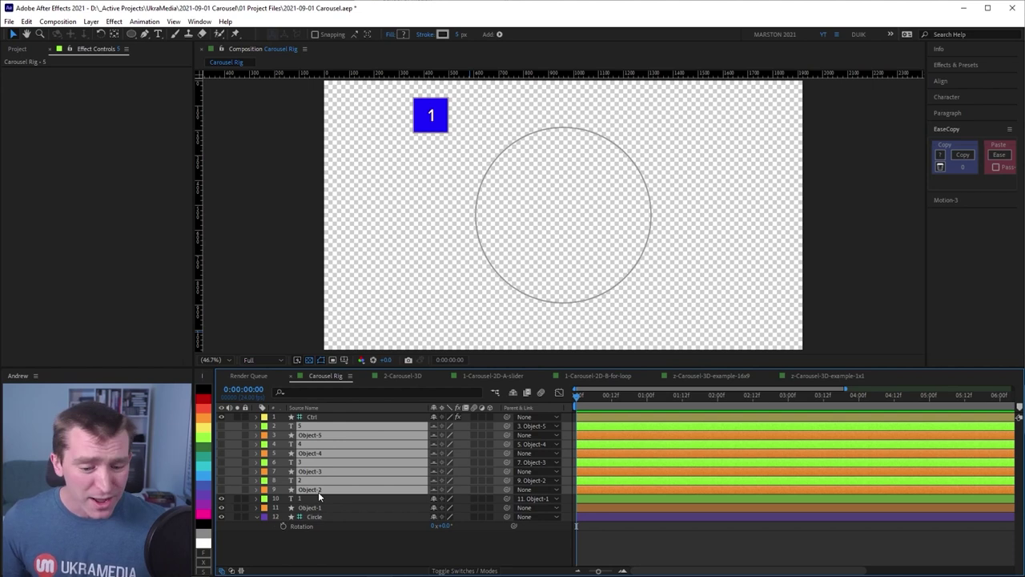
click(512, 391)
click(311, 427)
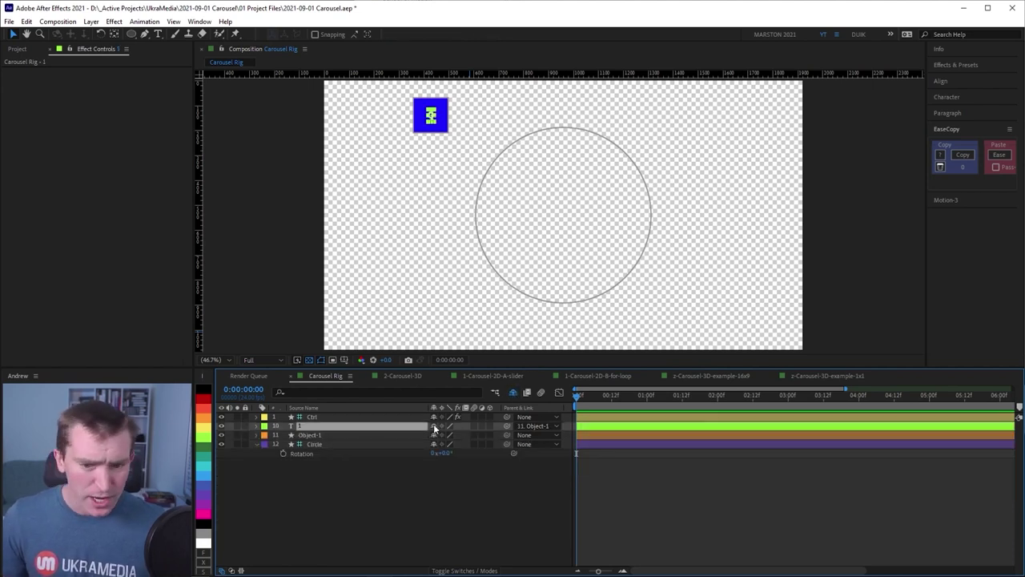
key(Delete)
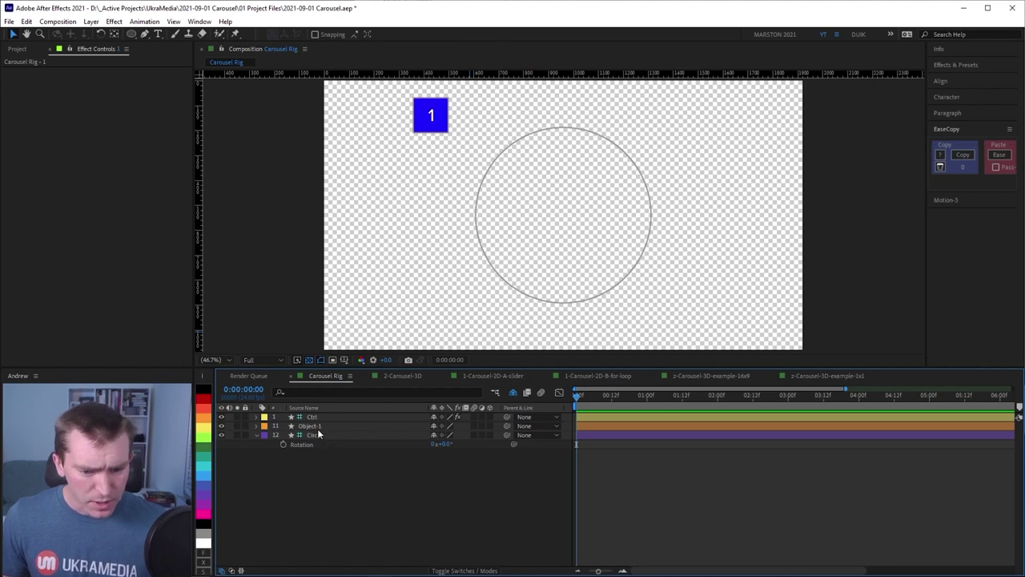
Step: Filter the Circle layer's properties for "path" and select the Path property of Path 1
click(314, 434)
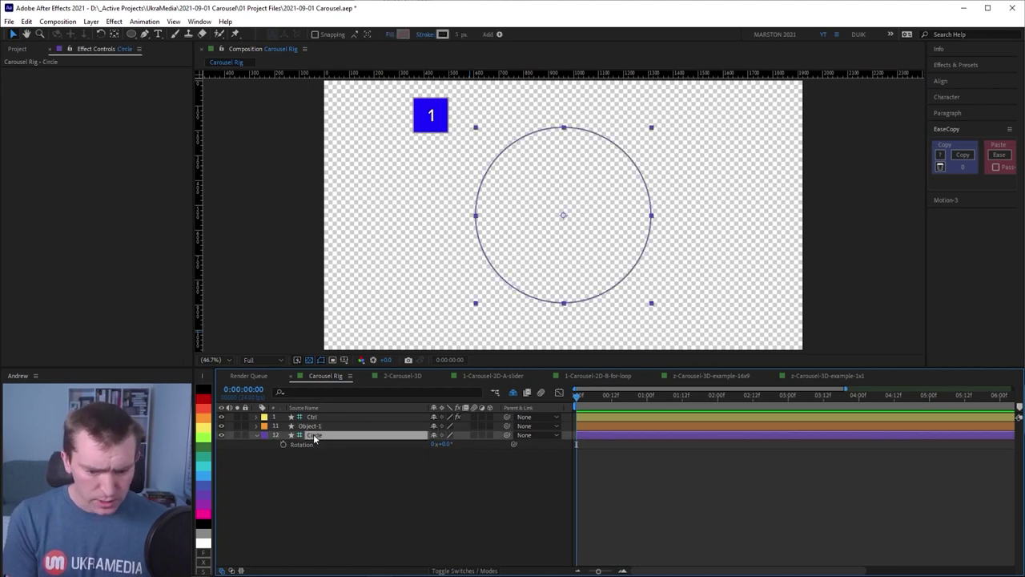
key(ctrl+f)
text(pat)
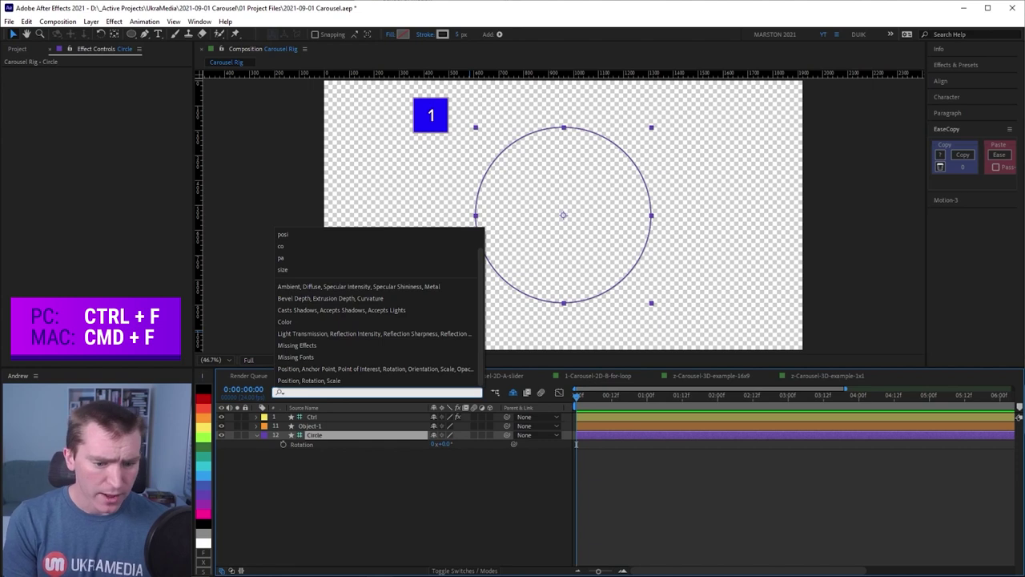
text(h)
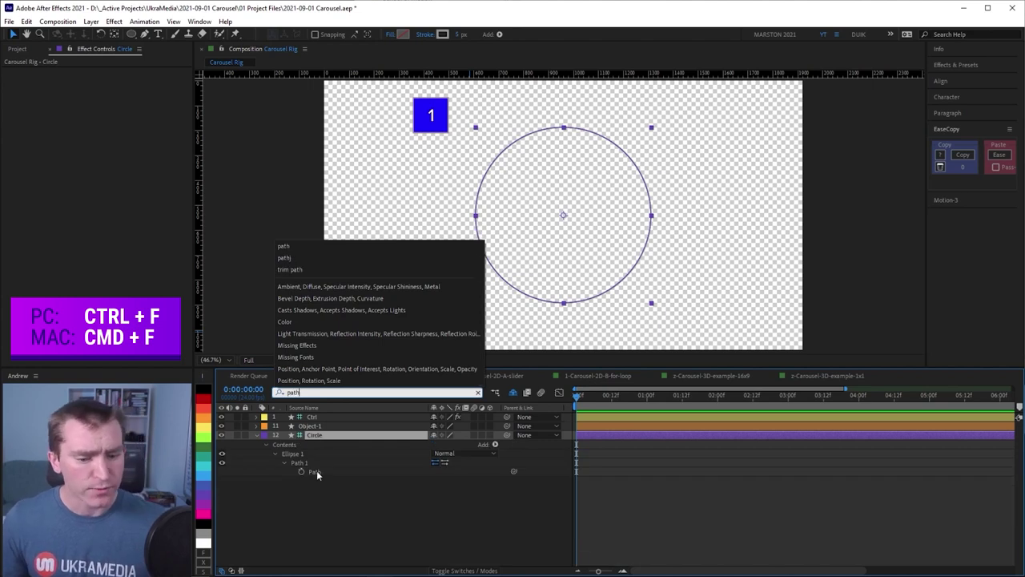
click(316, 470)
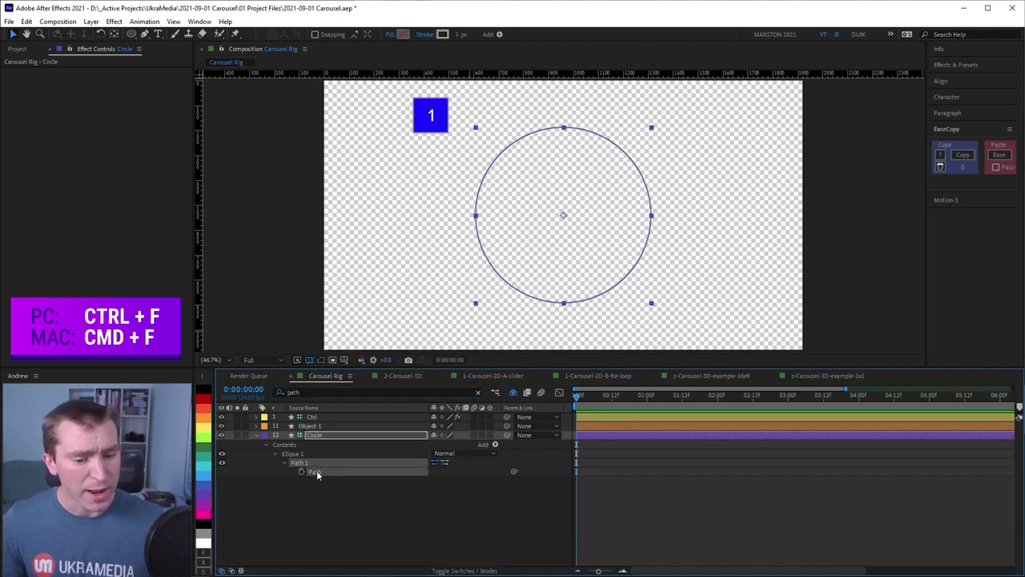
Step: Reveal Object-1's Position property together with the Circle layer's Path property, filtering the latter for "path"
click(311, 427)
key(p)
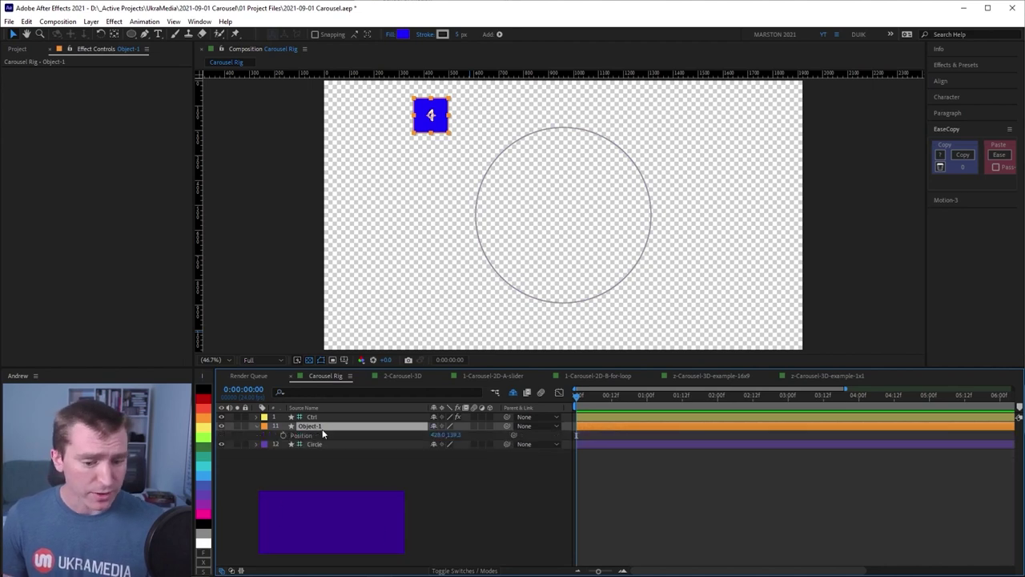
click(327, 444)
key(ctrl+f)
text(path)
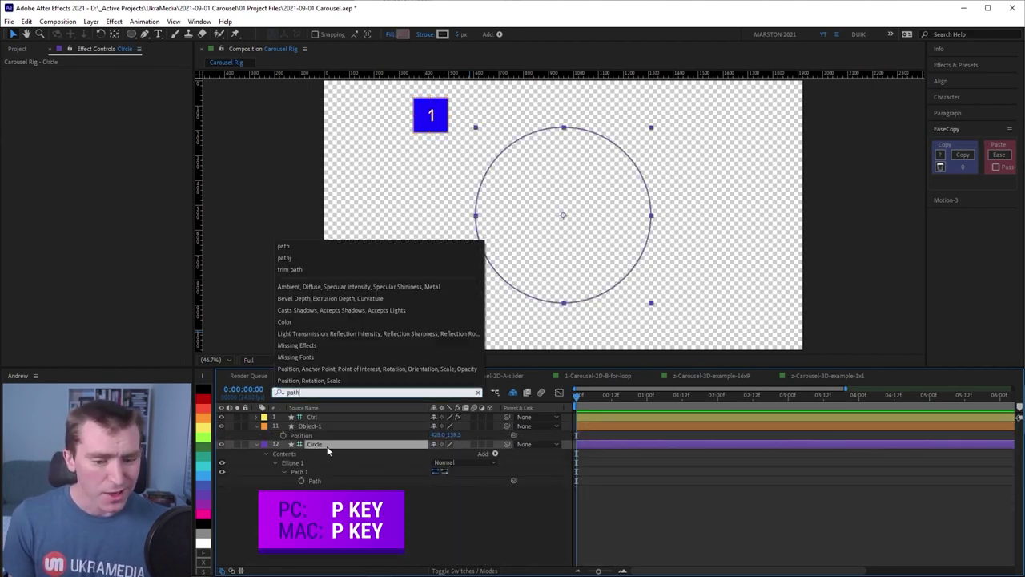
Step: Add an expression to Object-1's Position with the first line srcL = thisComp.layer("Circle");
click(313, 431)
click(309, 426)
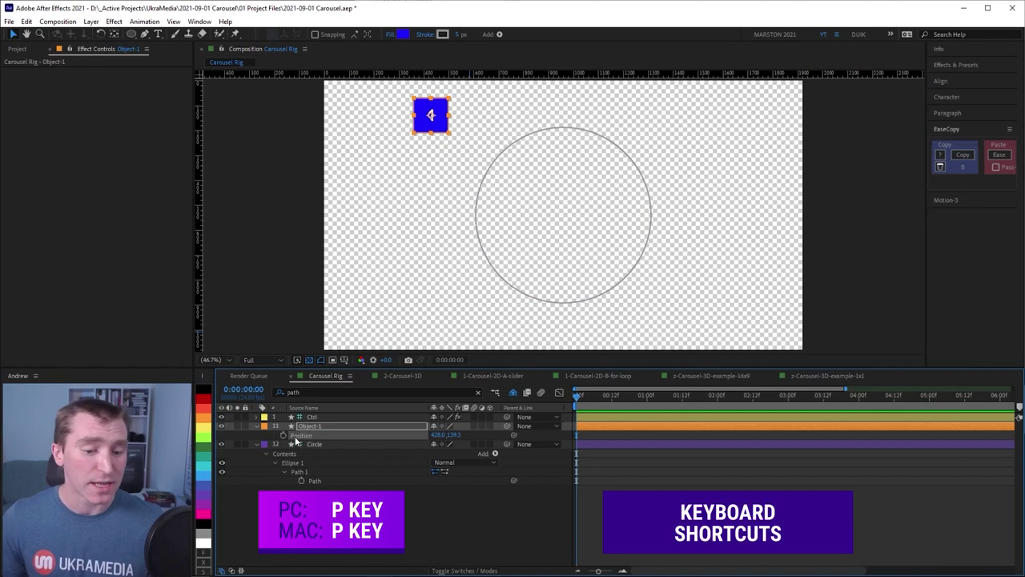
alt+click(282, 435)
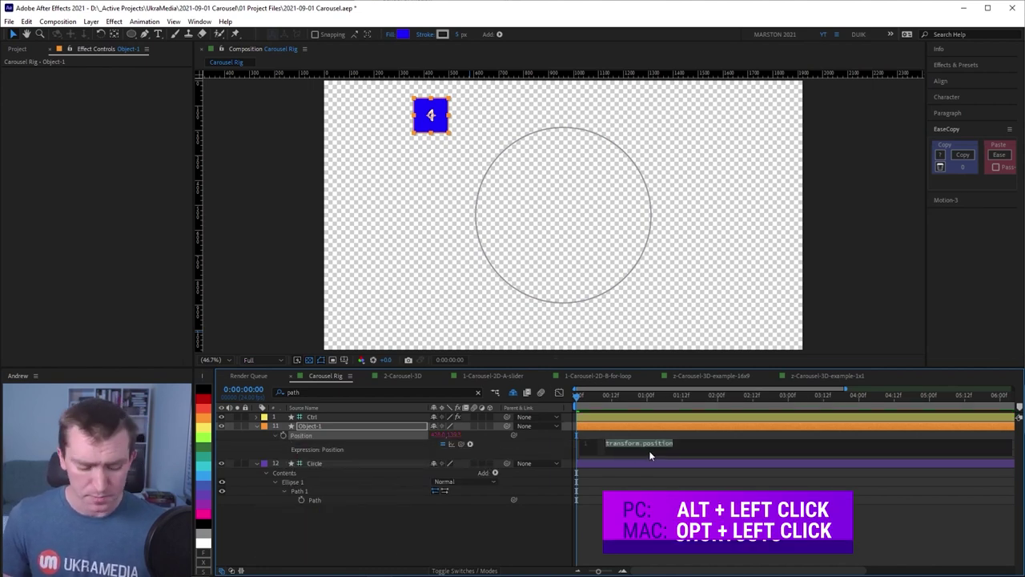
text(srcl)
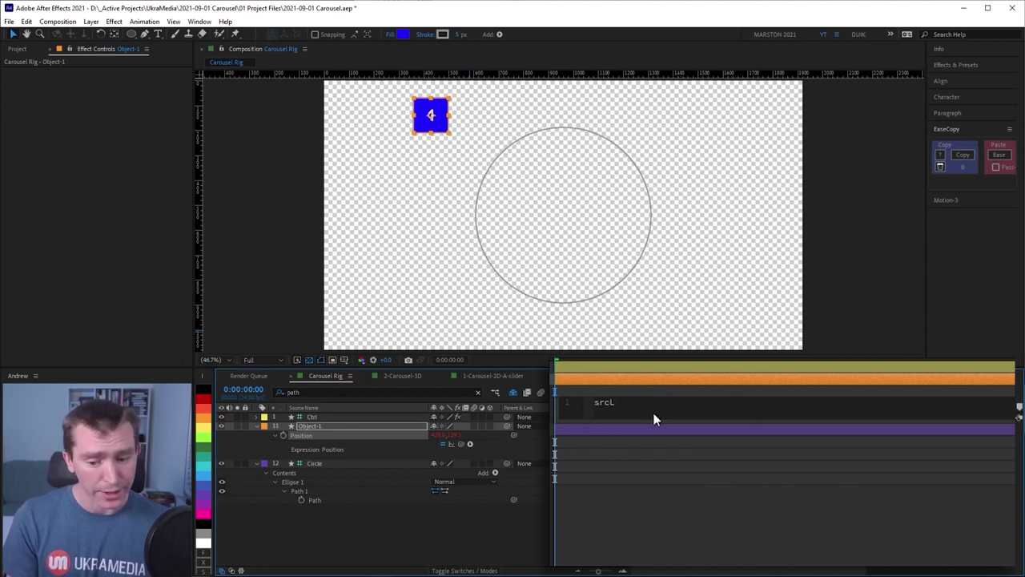
text( =)
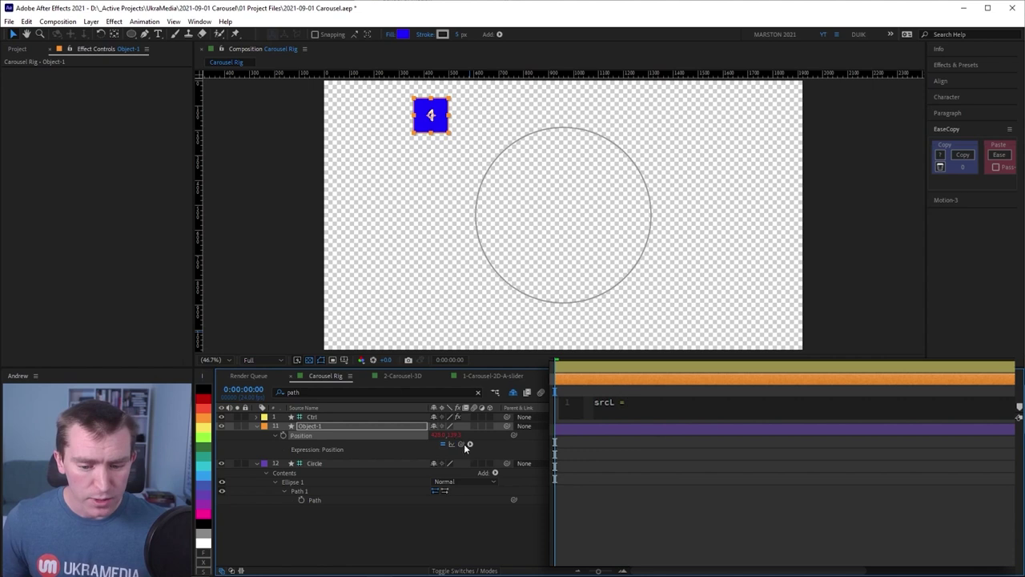
drag(411, 425, 323, 461)
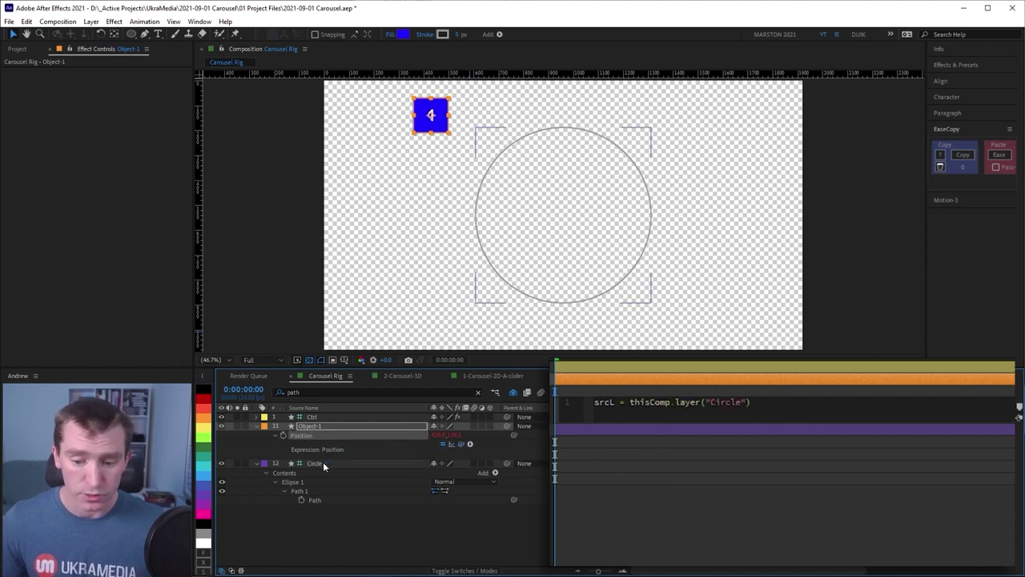
text(;)
key(Return)
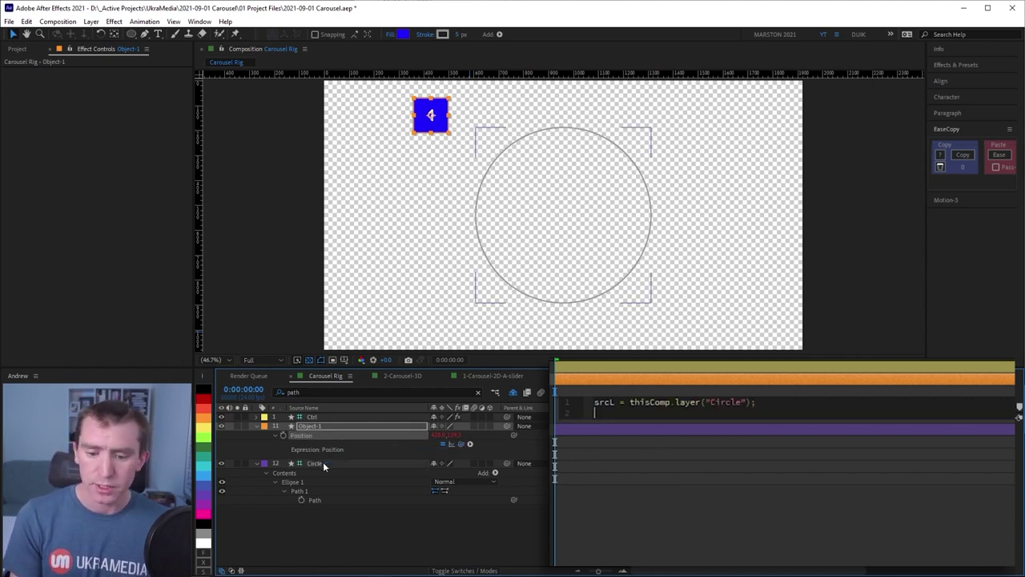
Step: Define srcLPath = thisComp.layer("Circle").content("Ellipse 1").content("Path 1").path; on the expression's second line, followed by a blank line
text(srcLPath =)
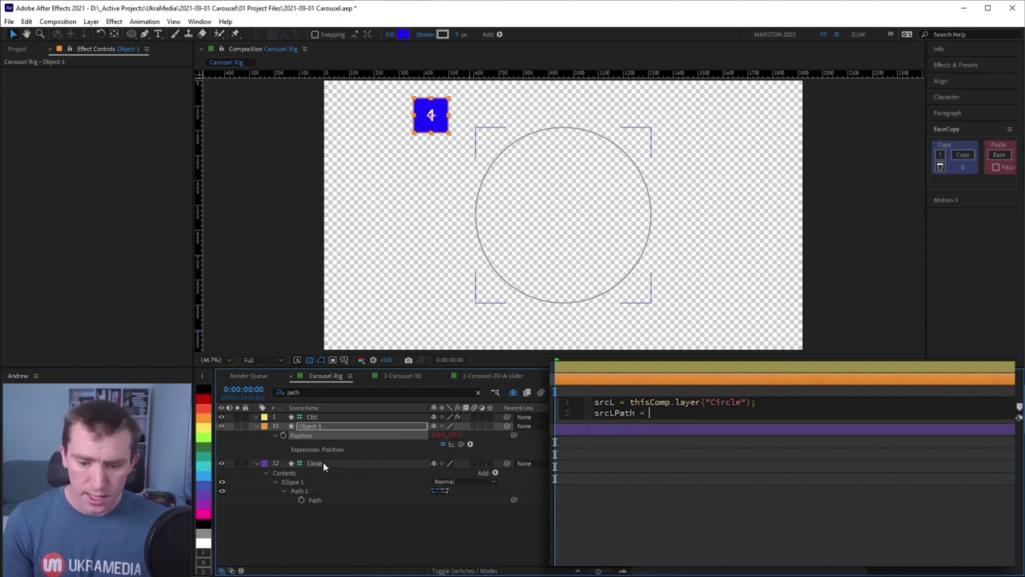
drag(460, 444, 324, 498)
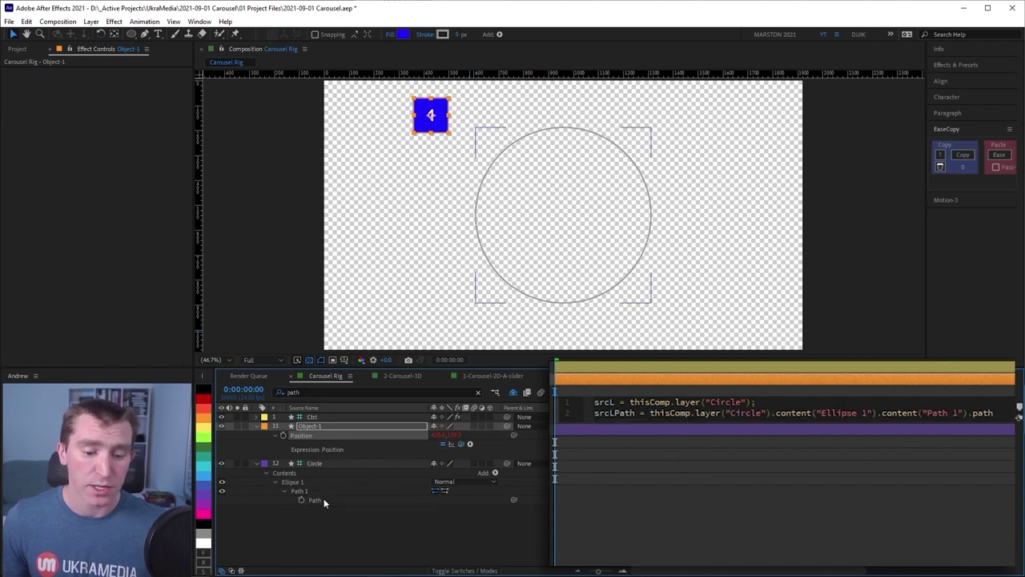
text(;)
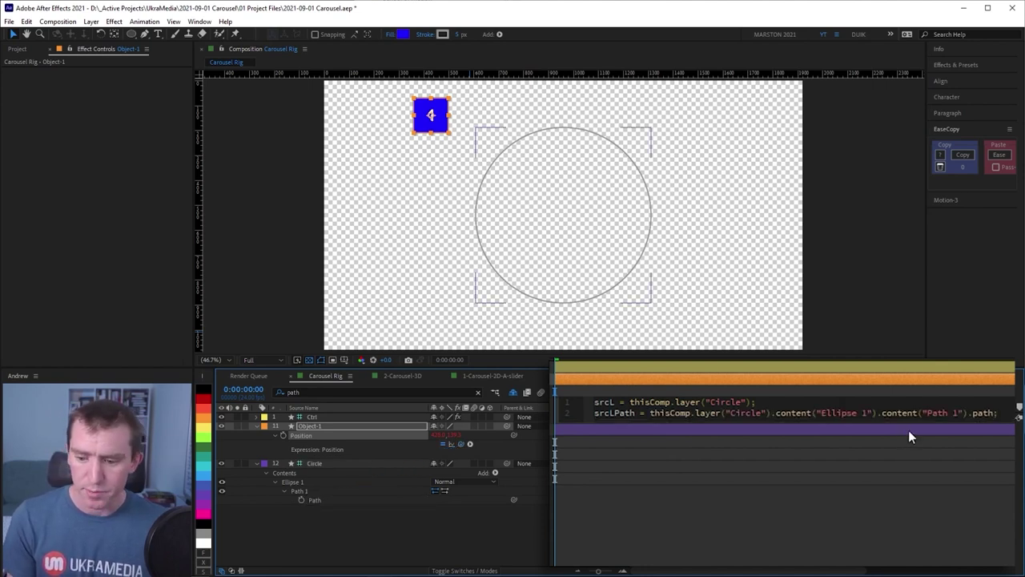
key(Return)
key(Return)
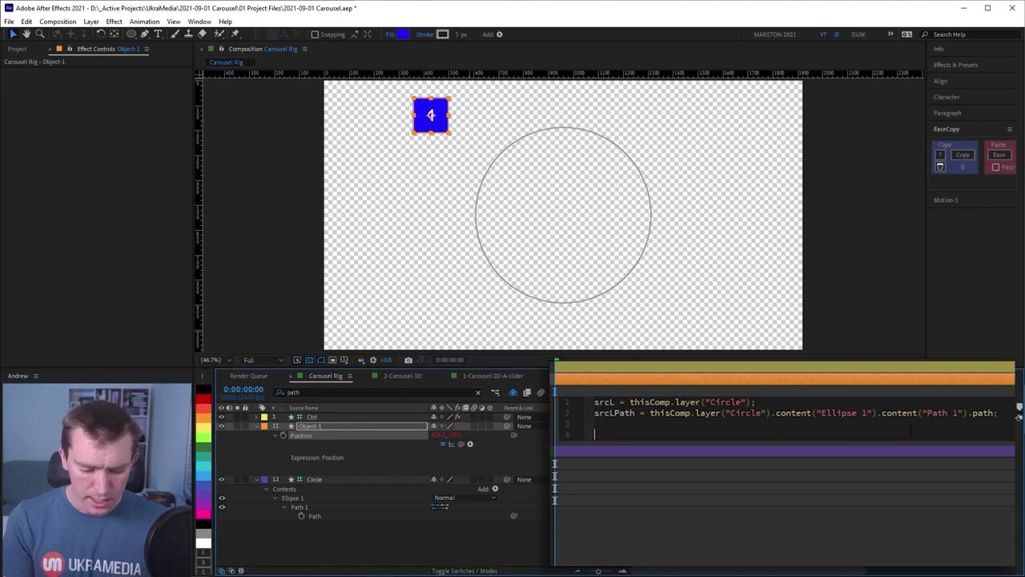
Step: Finish the Position expression with the line srcL.toComp(srcLPath.pointOnPath(.85));
text(sr)
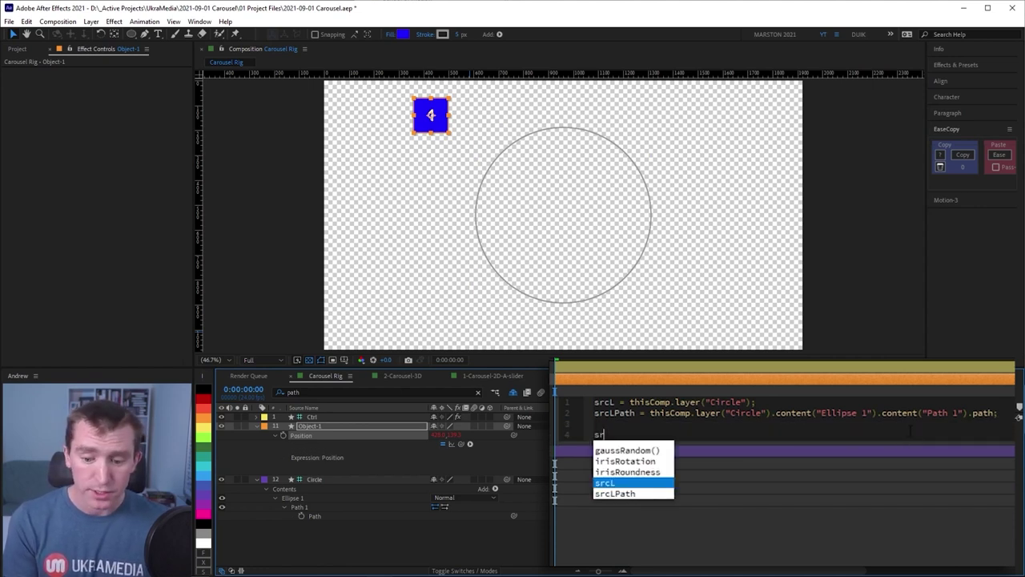
text(cL.toComp)
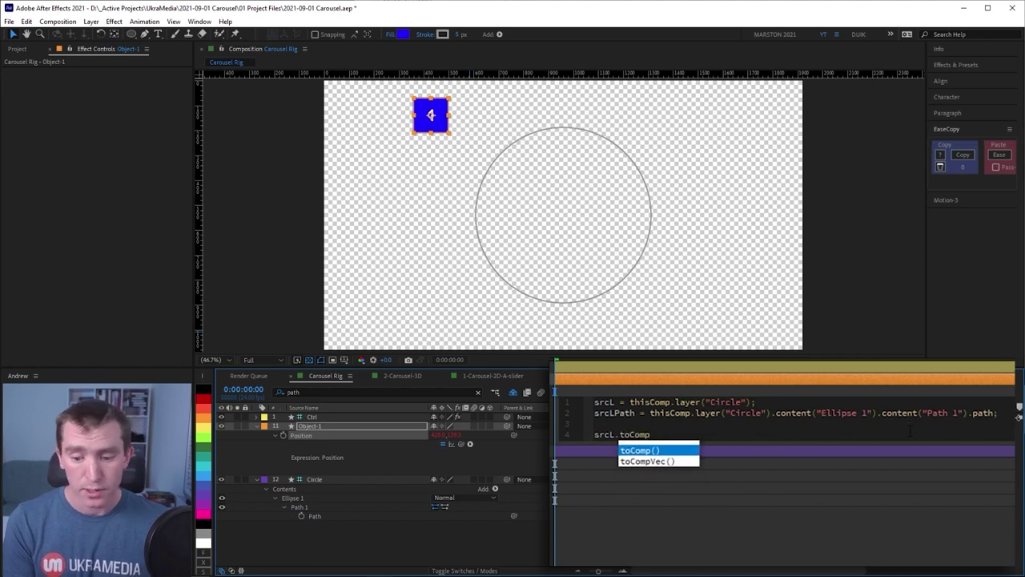
key(Return)
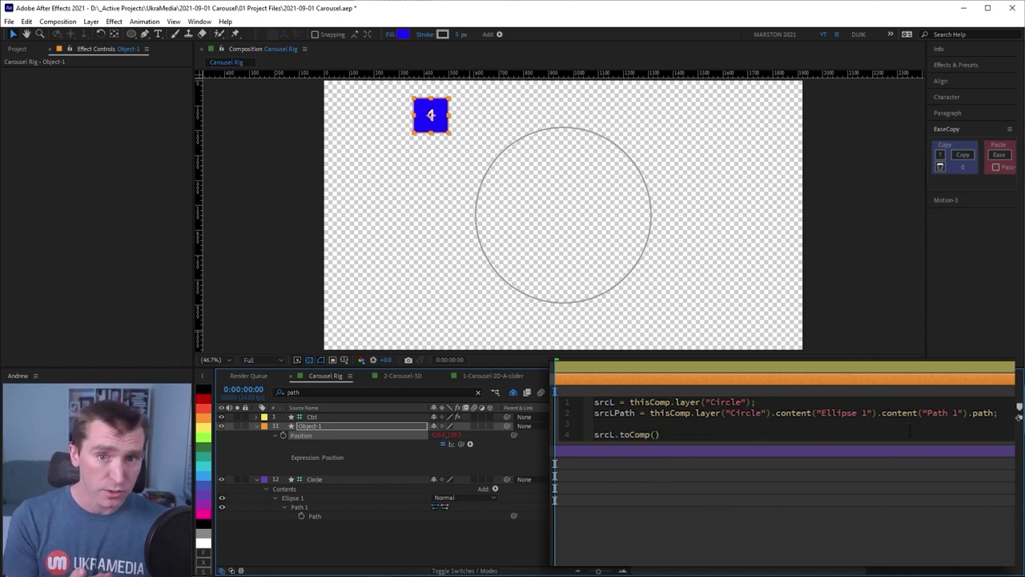
text(srcLPath)
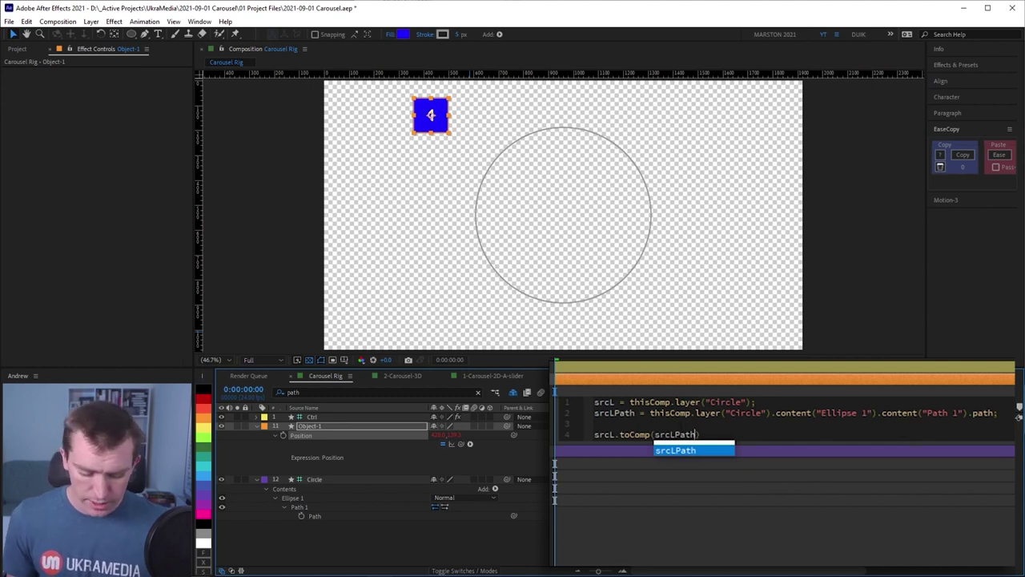
text(.point)
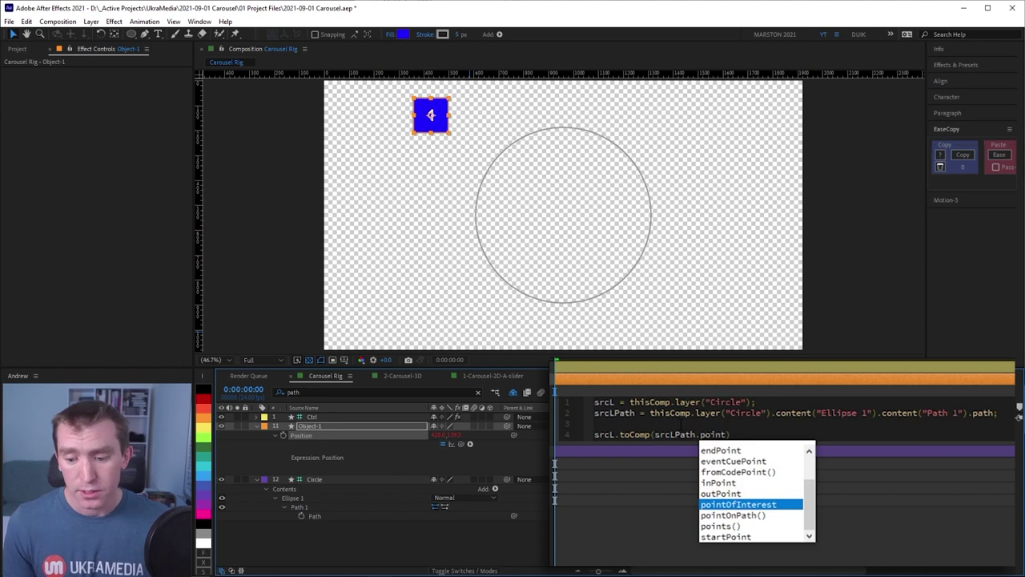
double_click(737, 515)
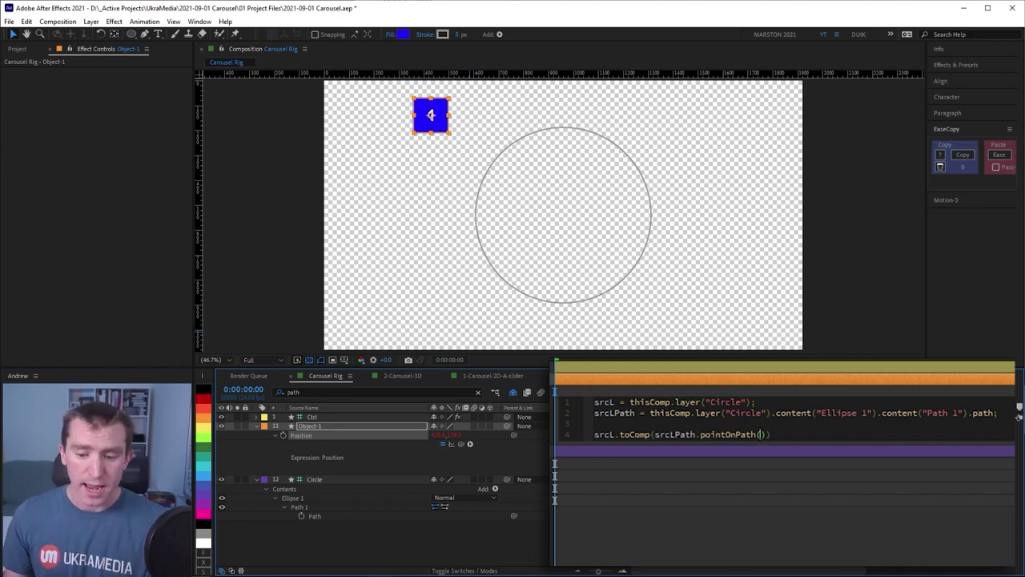
text(.85)
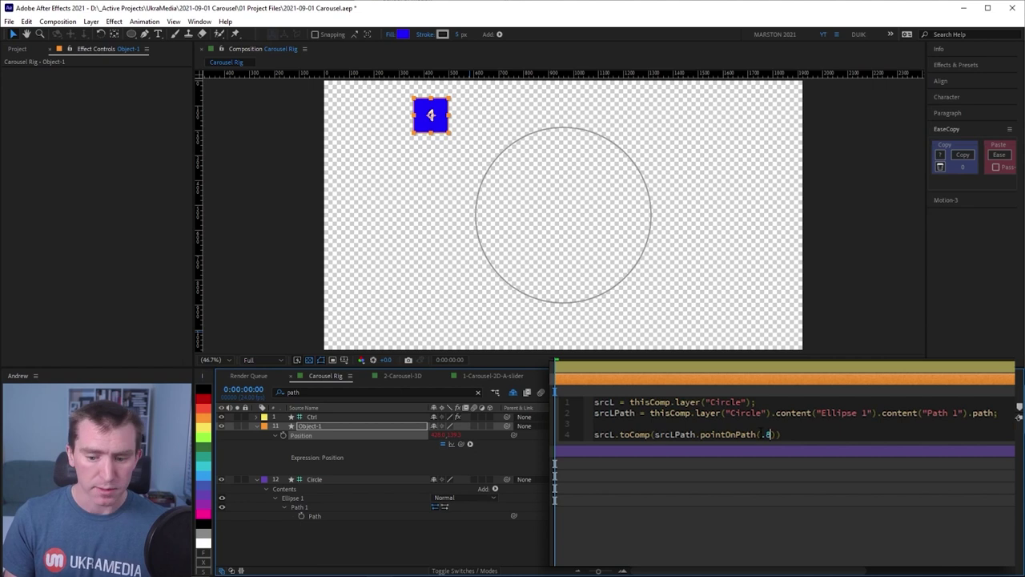
text());)
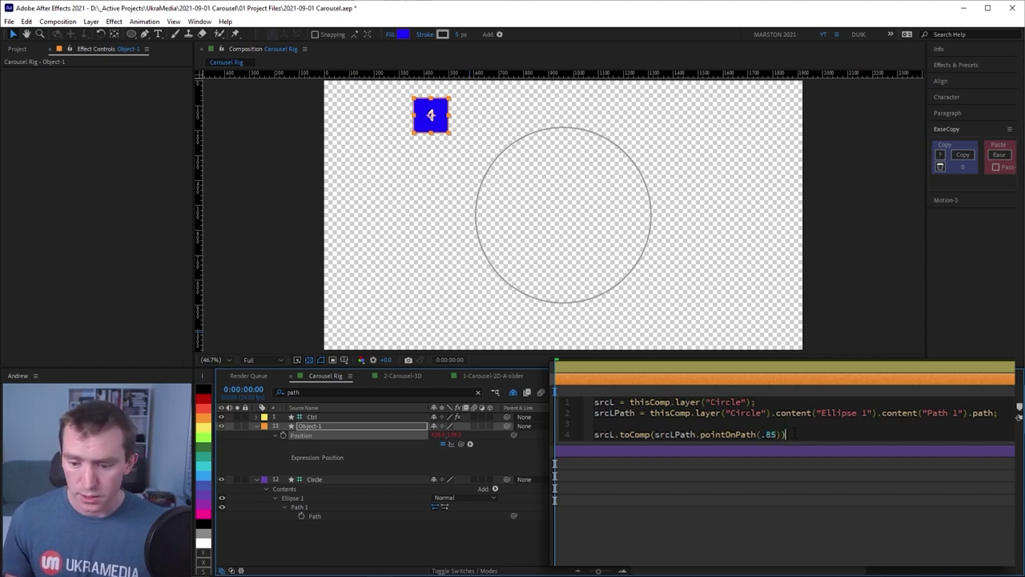
Step: Apply the Position expression on Object-1 and select the Circle layer to display its path
key(KP_Enter)
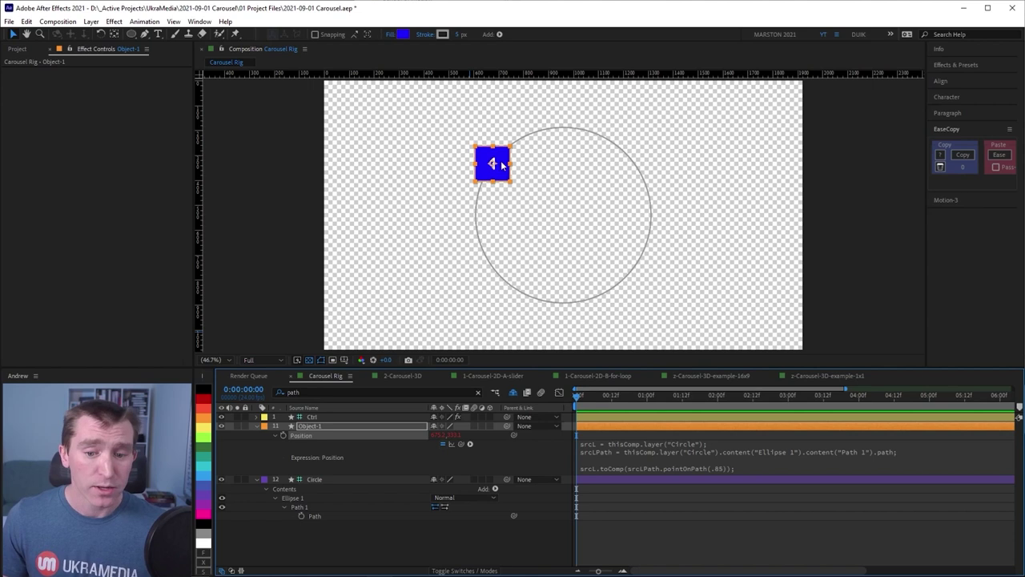
click(712, 479)
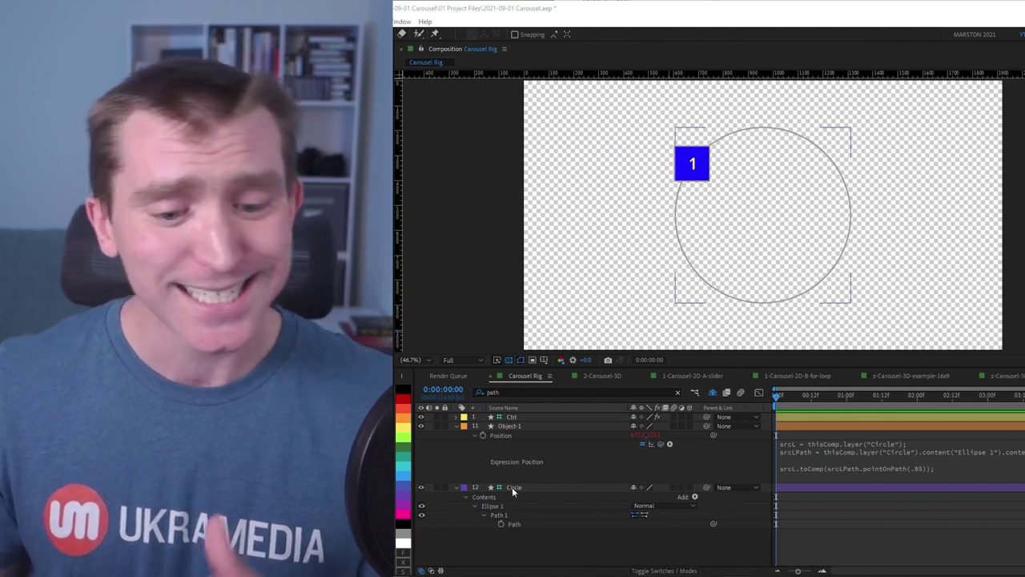
click(519, 489)
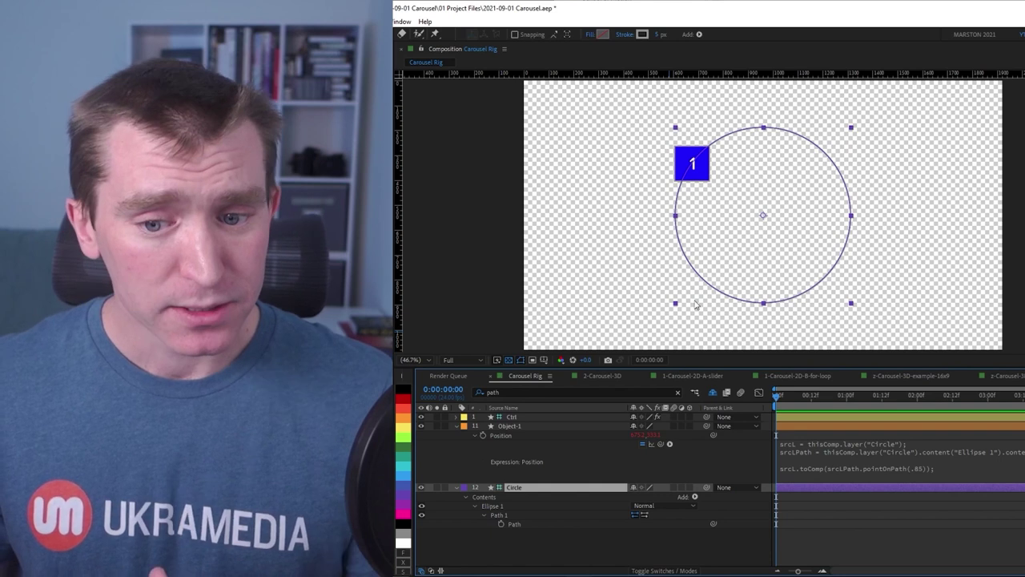
click(531, 487)
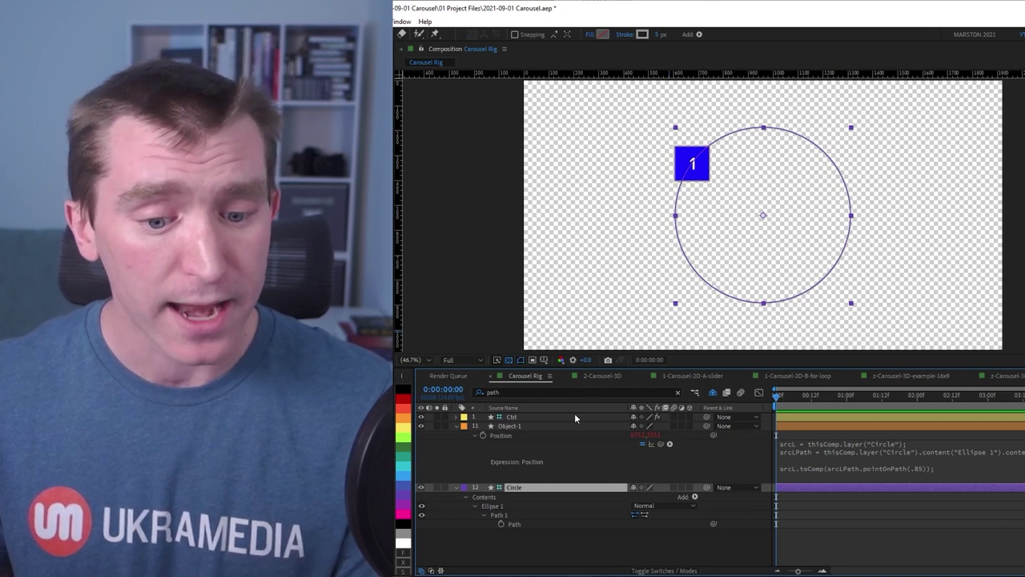
Step: Set the pointOnPath value in Object-1's Position expression to .15
click(548, 426)
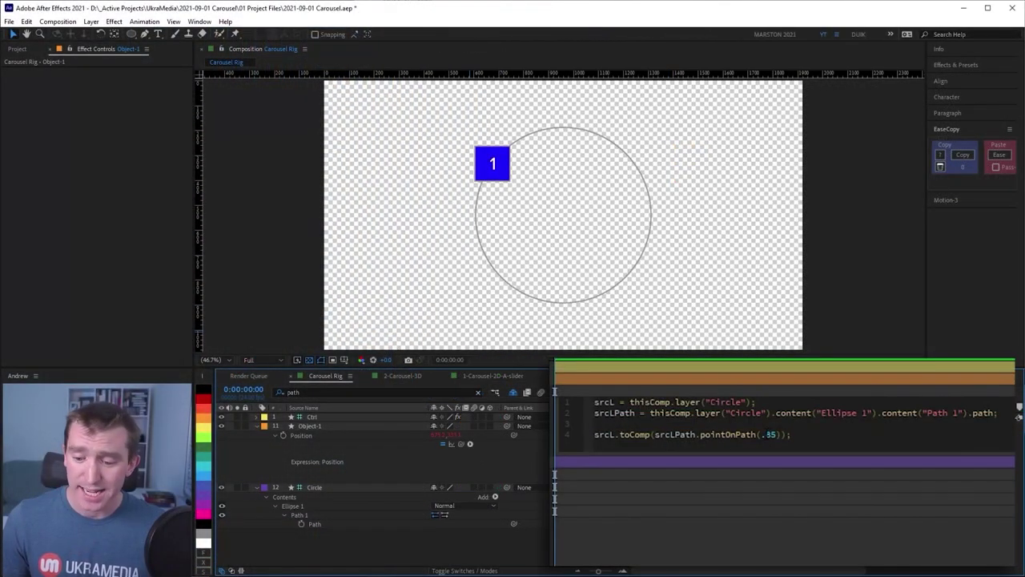
double_click(770, 434)
text(15)
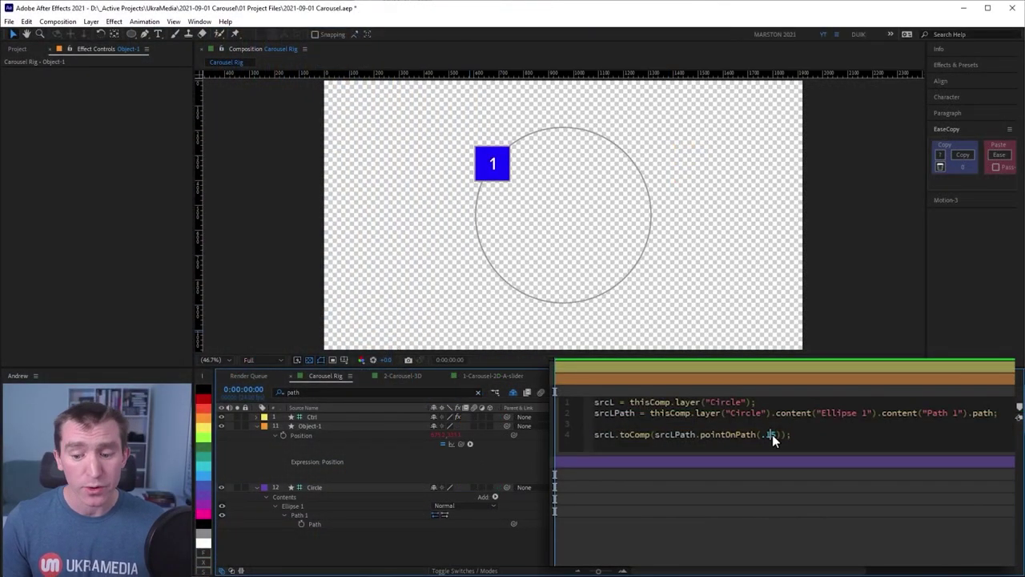
key(KP_Enter)
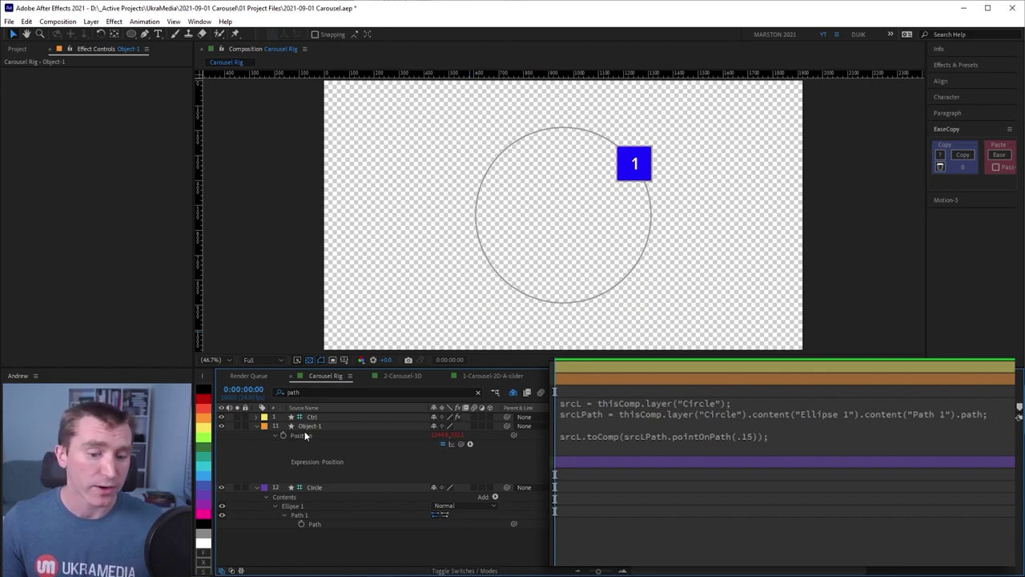
Step: Select the Ctrl layer and lock its effect controls so the sliders stay on display
click(352, 425)
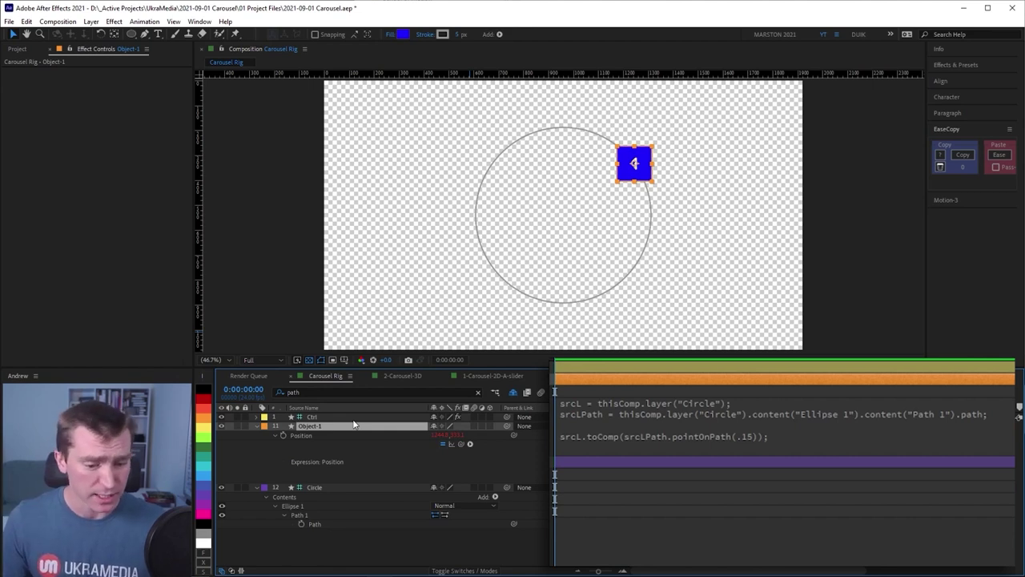
click(338, 417)
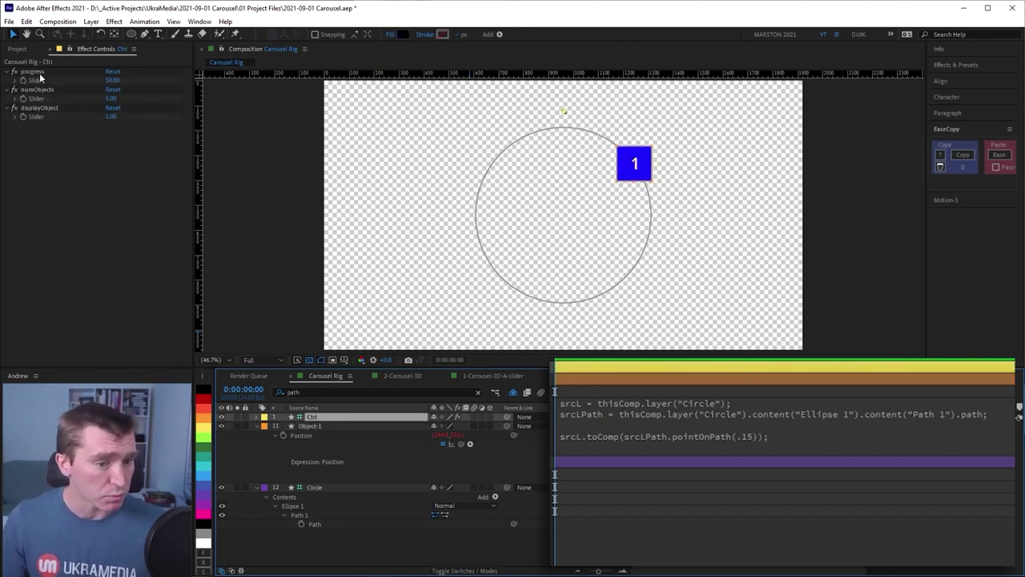
click(71, 49)
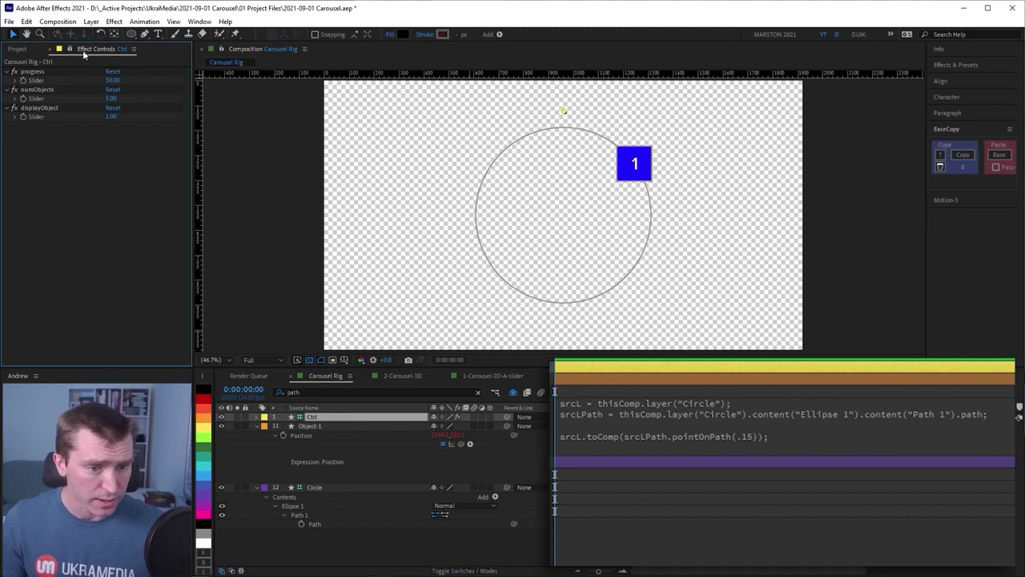
Step: Add p = thisComp.layer("Ctrl").effect("progress")("Slider")/100; as the first line of Object-1's Position expression, linking to Ctrl's progress slider
click(655, 429)
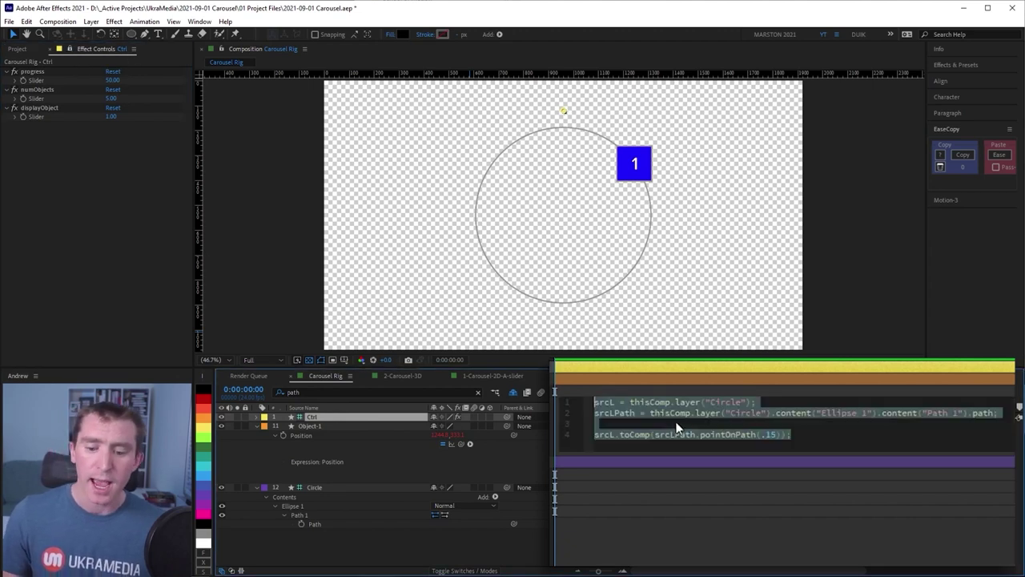
click(626, 421)
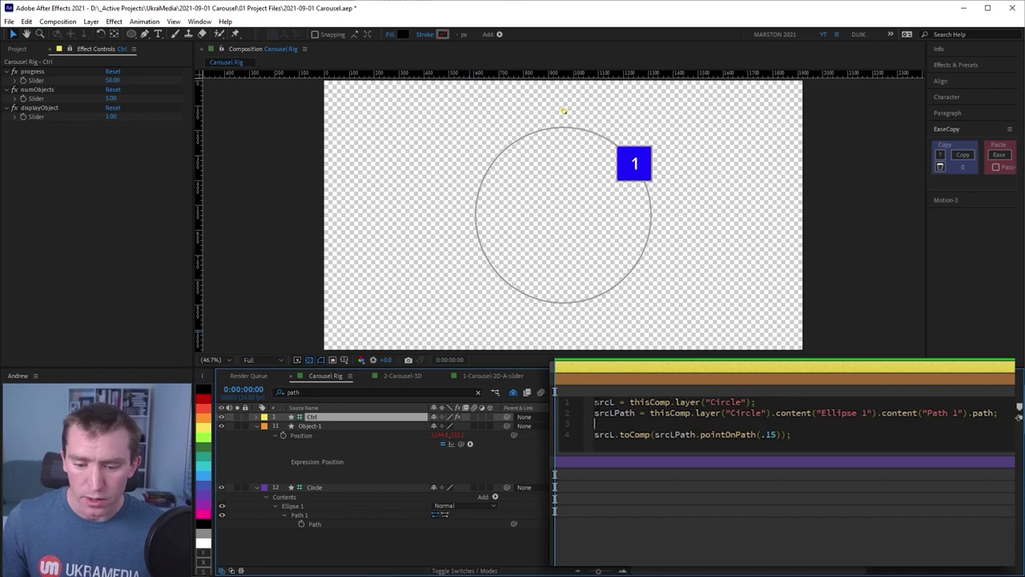
key(Return)
key(Up)
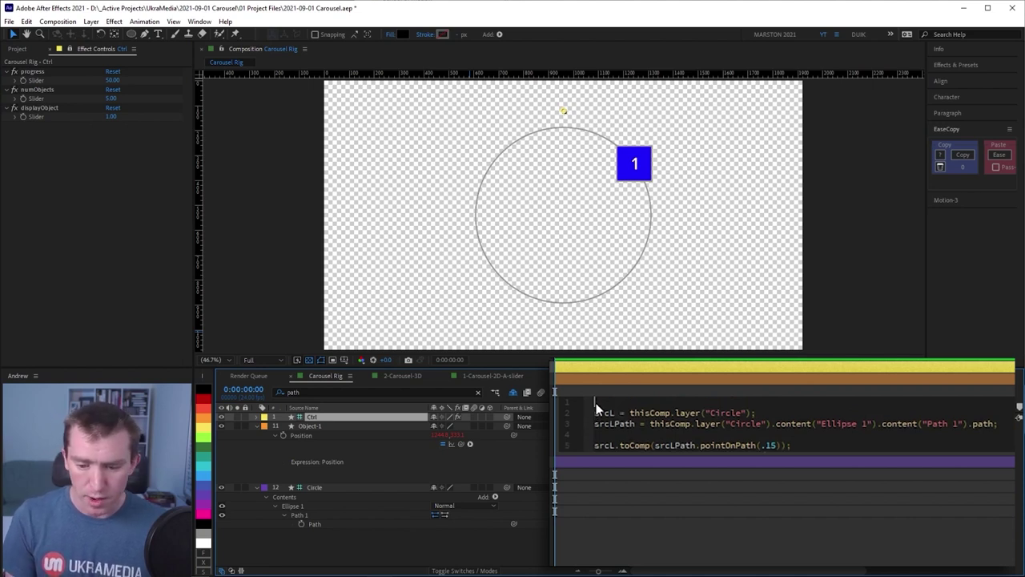
text(p)
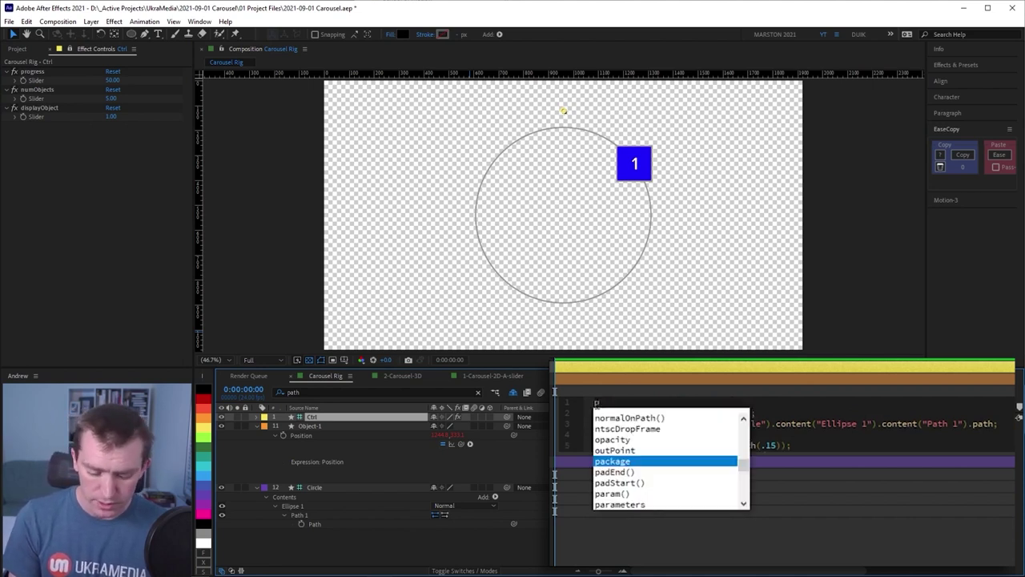
text( =)
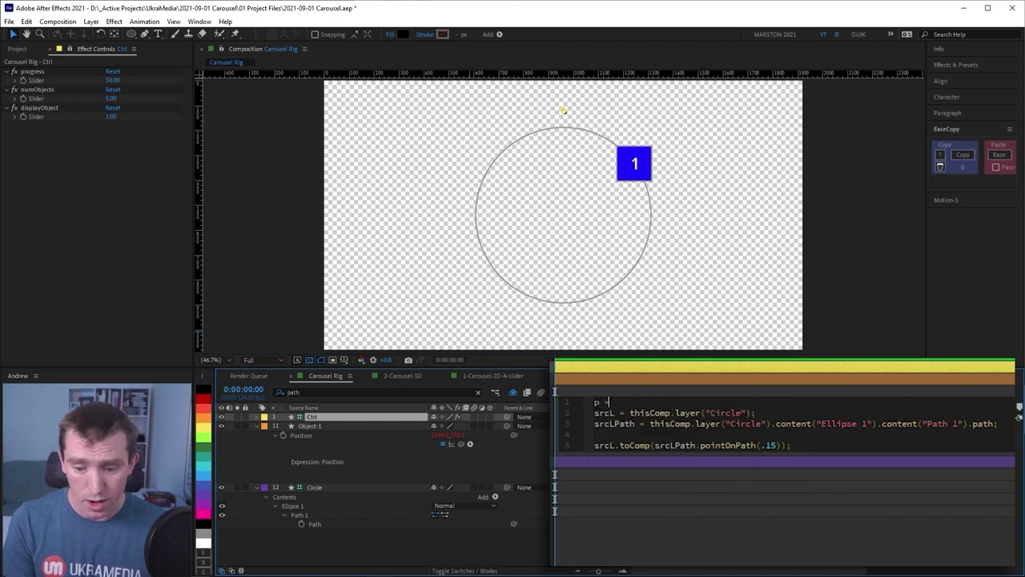
drag(469, 444, 66, 82)
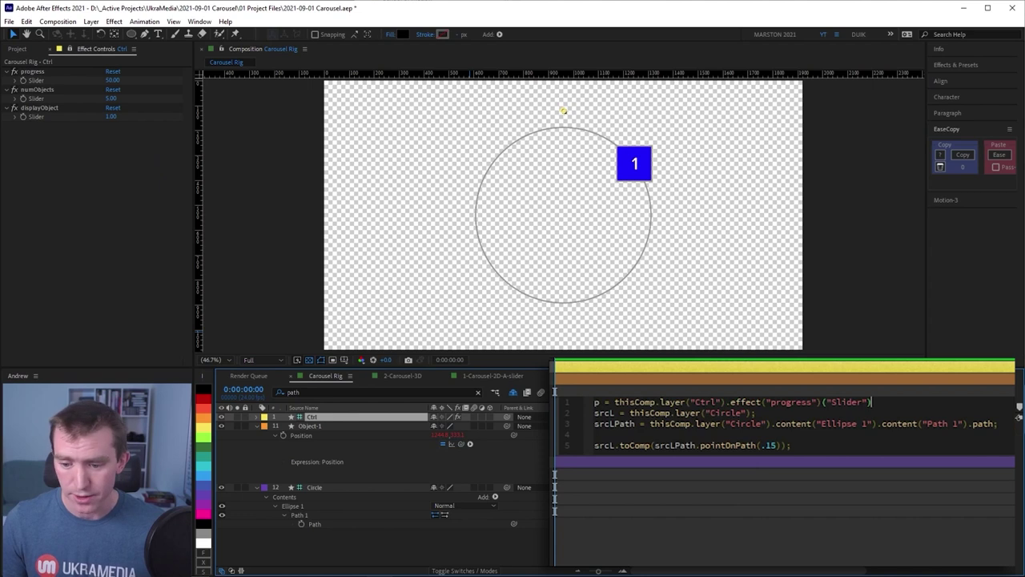
click(911, 407)
text(;/)
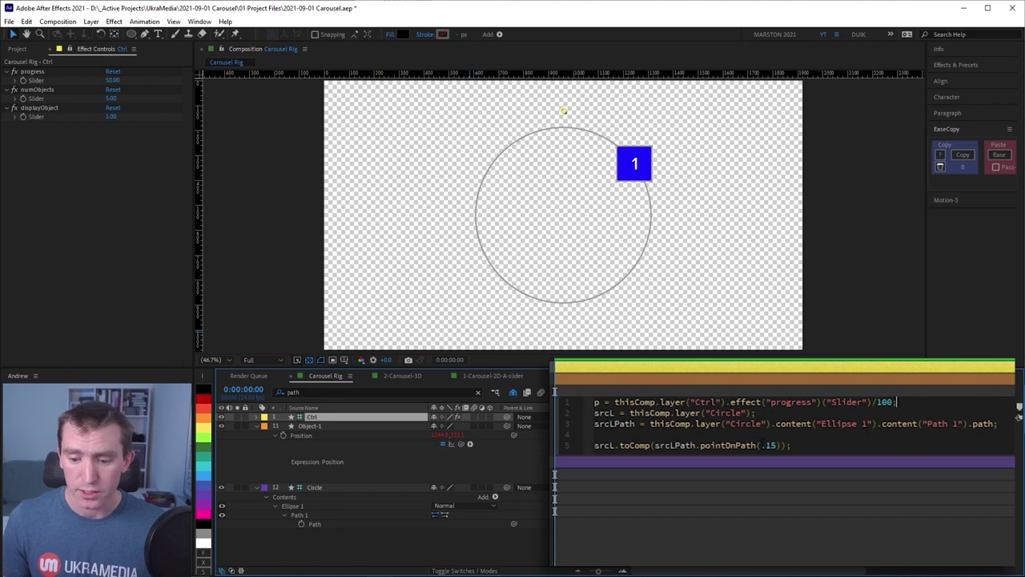
Step: Replace the fixed pointOnPath value with p, apply the expression, and test it by setting Ctrl's progress slider to 33
key(shift+Right)
key(shift+Right)
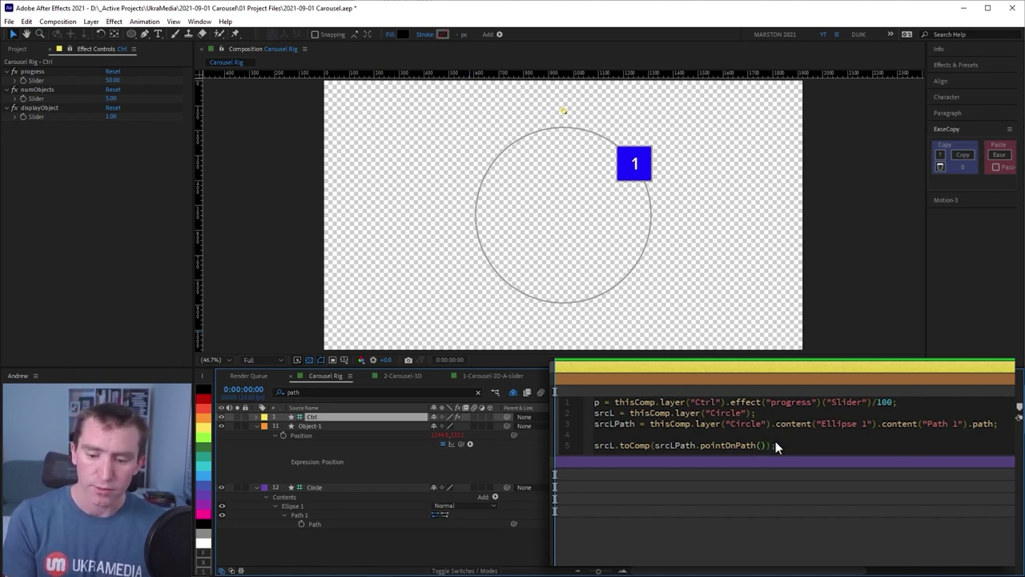
text(p)
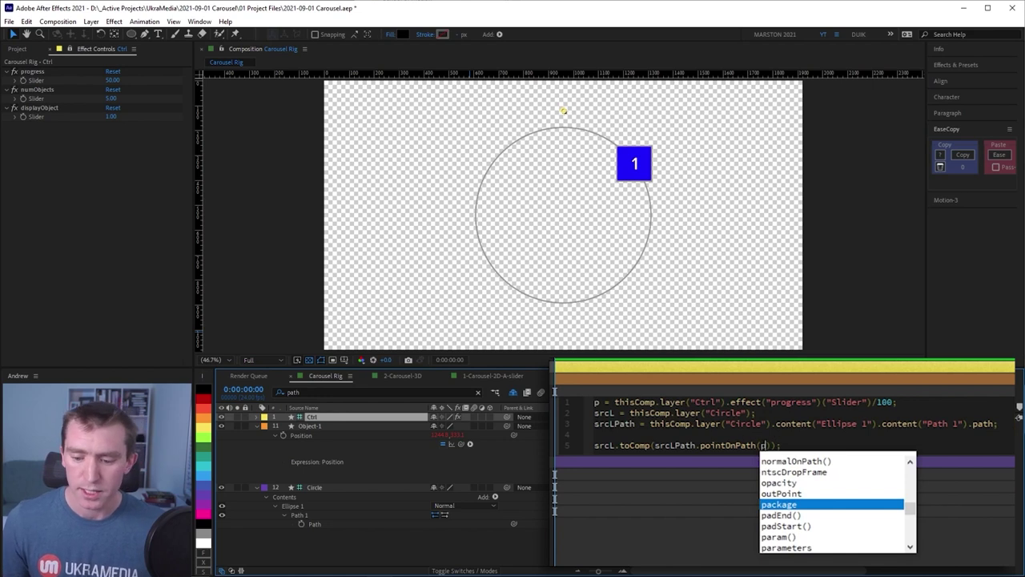
click(518, 461)
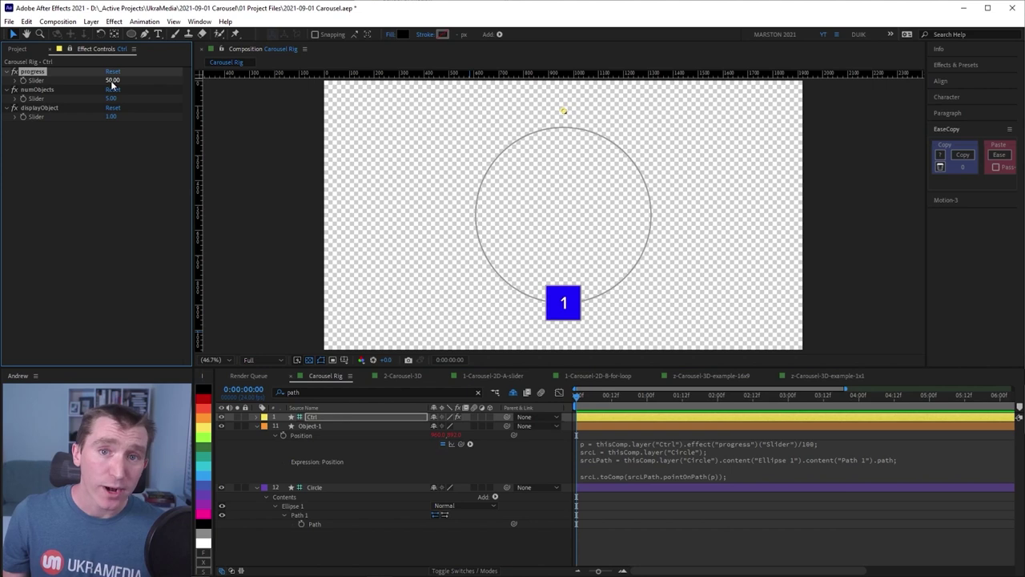
mouse_move(112, 81)
mouse_down()
mouse_move(130, 81)
mouse_move(93, 84)
mouse_move(109, 83)
mouse_up()
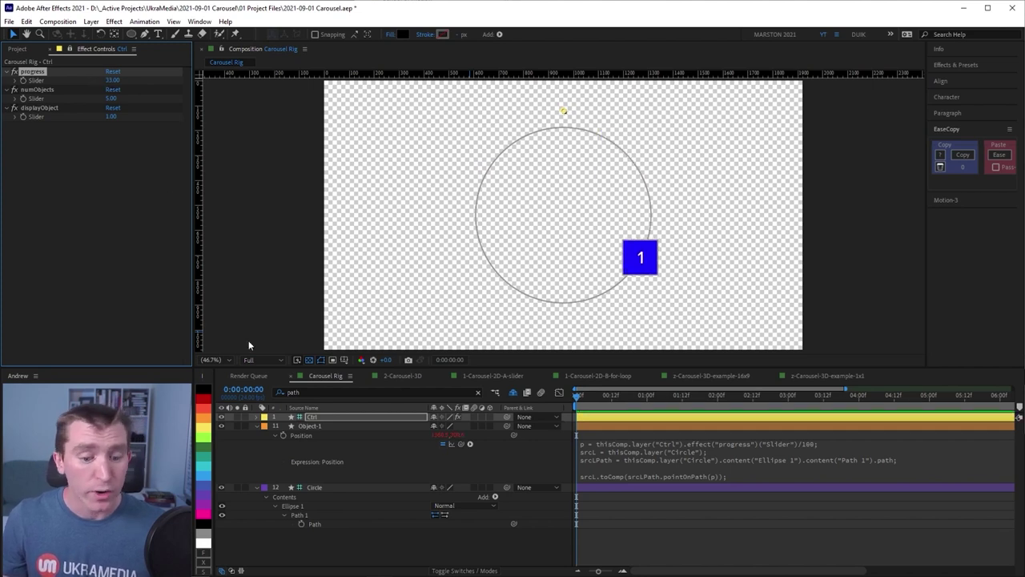
Step: Copy the expression from Object-1's Position property
click(313, 428)
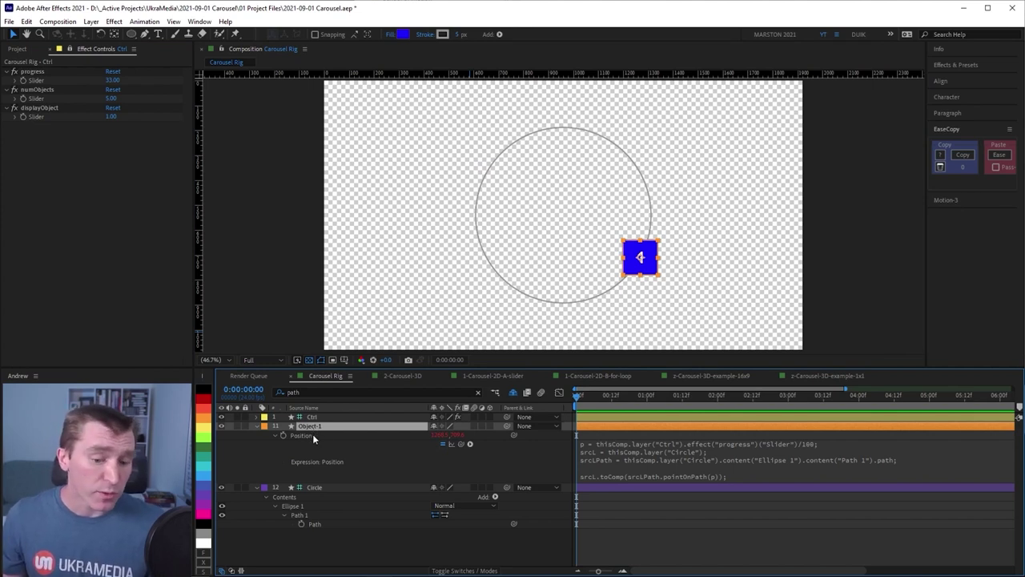
click(312, 434)
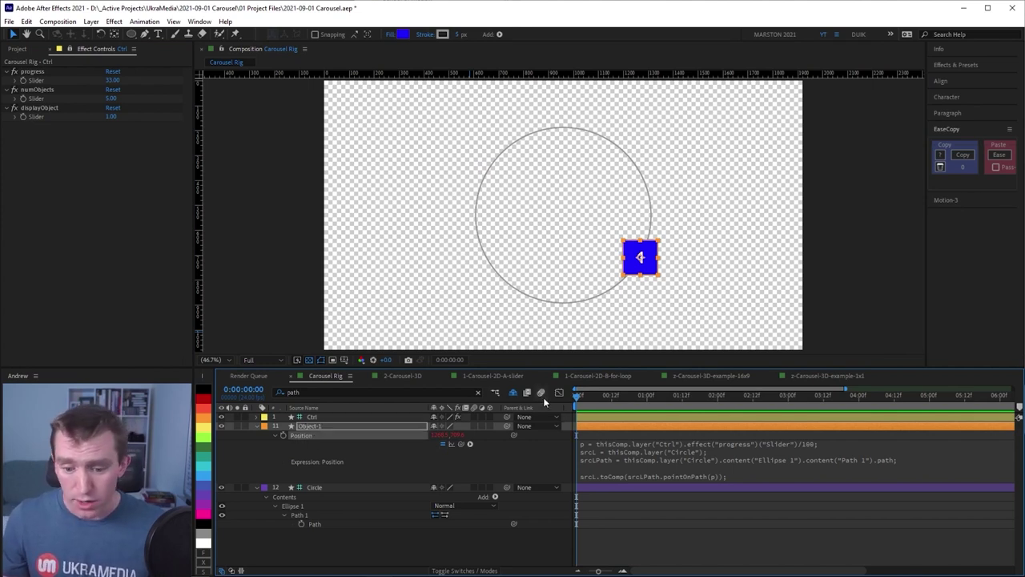
right_click(303, 438)
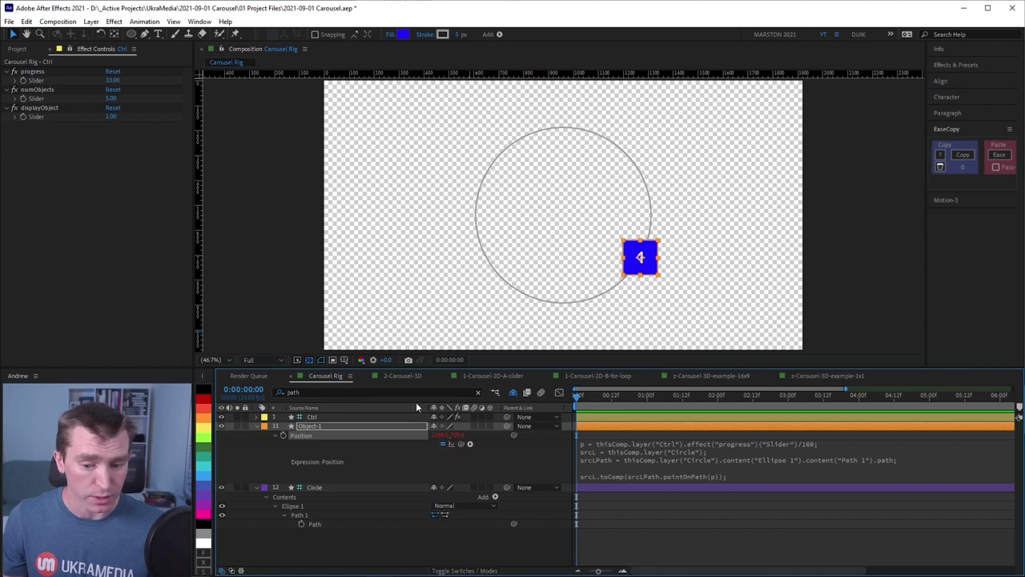
Step: Show the hidden layers of squares 2 to 5 and paste the Position expression onto every Amber-labelled object layer
click(513, 394)
drag(221, 426, 222, 490)
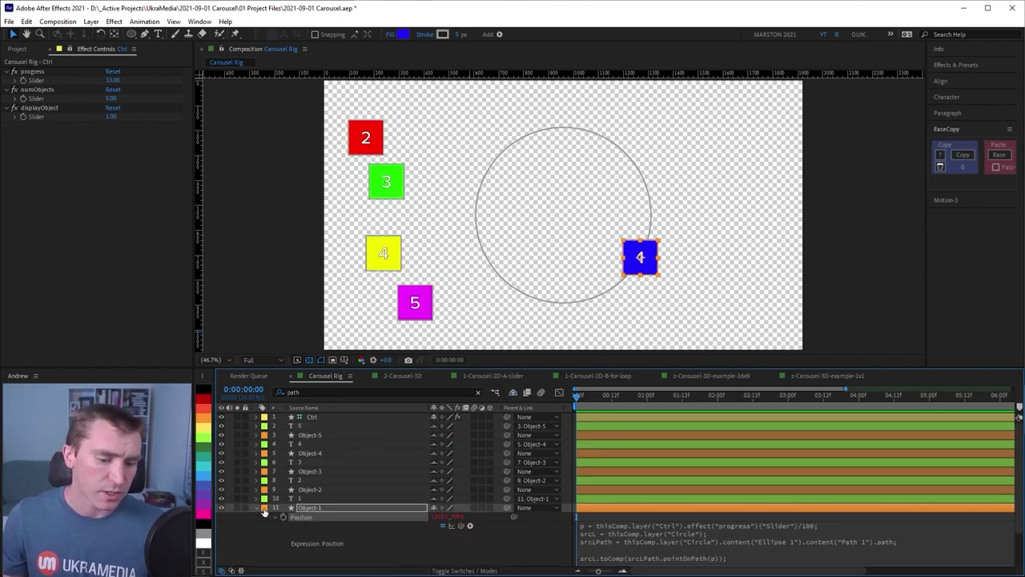
click(265, 509)
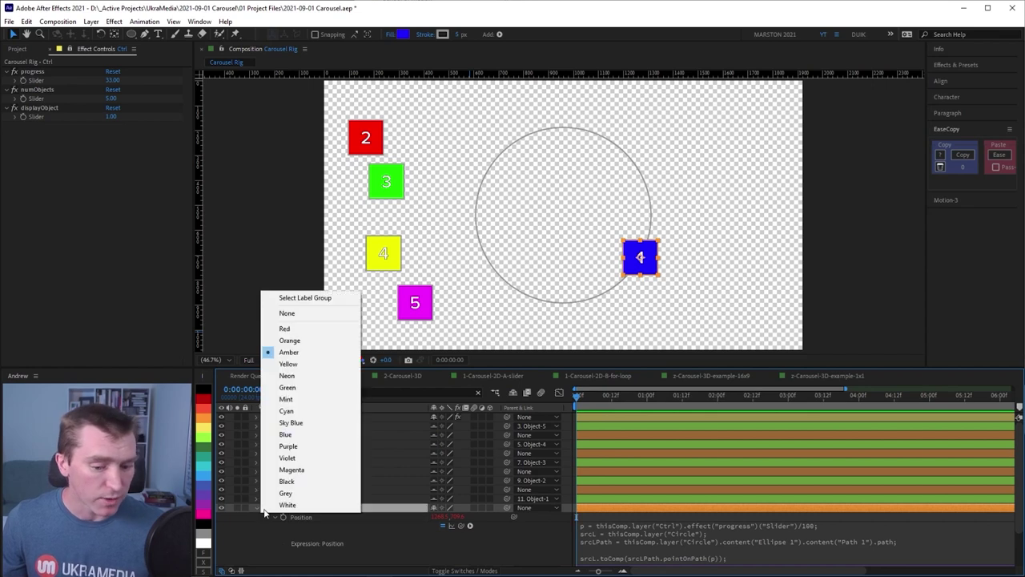
click(307, 298)
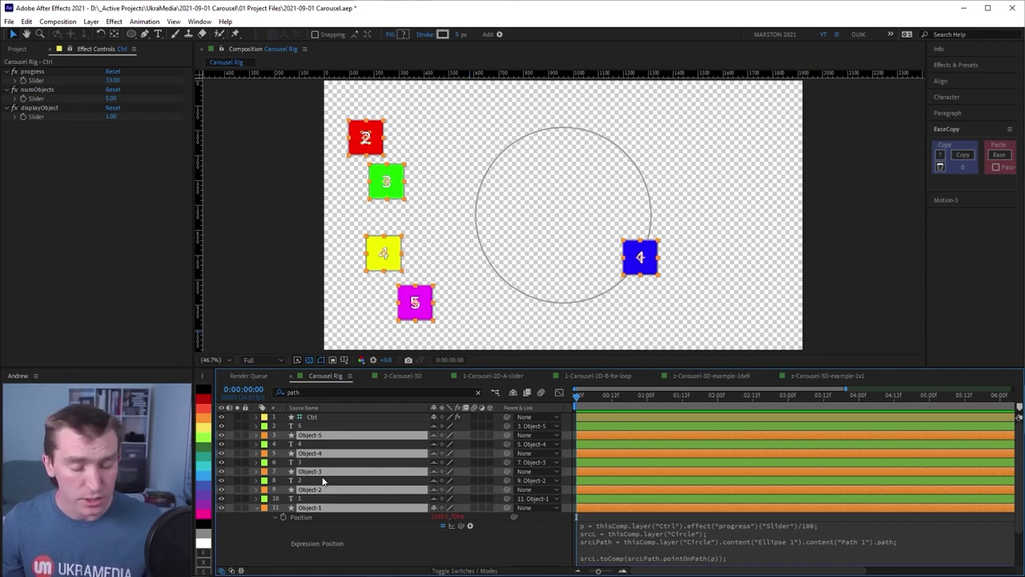
key(ctrl+v)
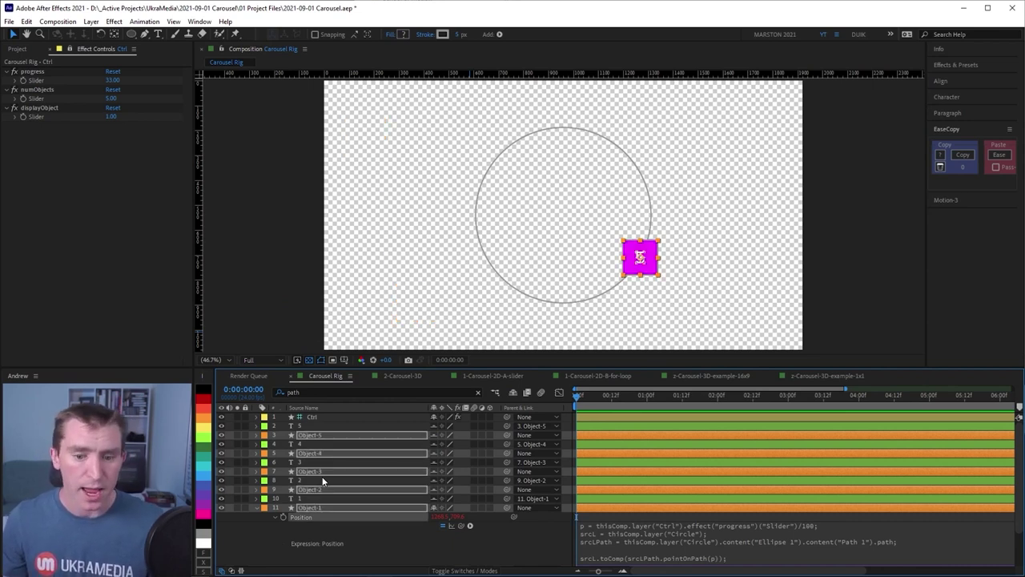
Step: Test all objects along the path by changing Ctrl's progress slider to 36
click(32, 72)
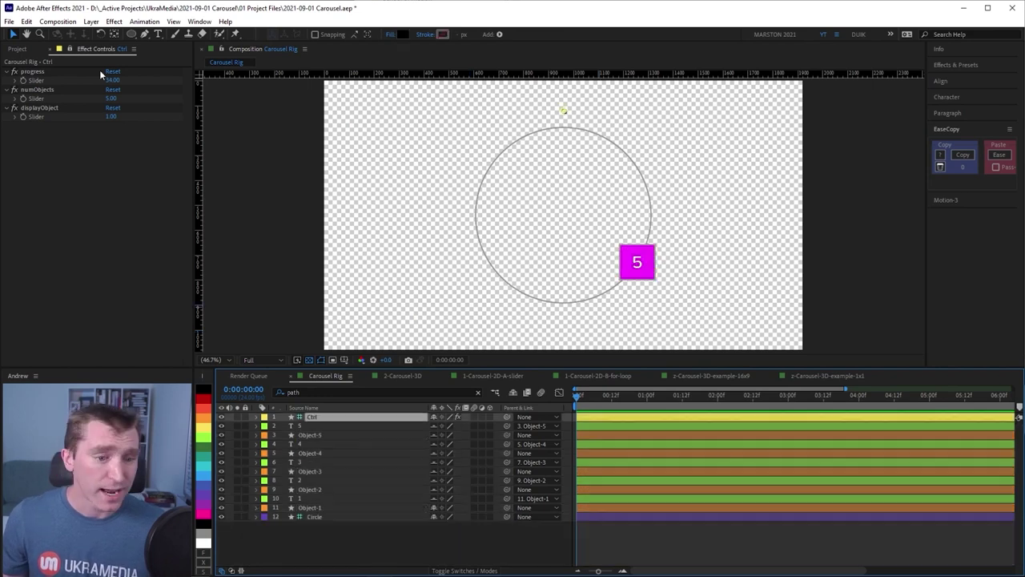
mouse_move(113, 80)
mouse_down()
mouse_move(140, 81)
mouse_move(119, 90)
mouse_up()
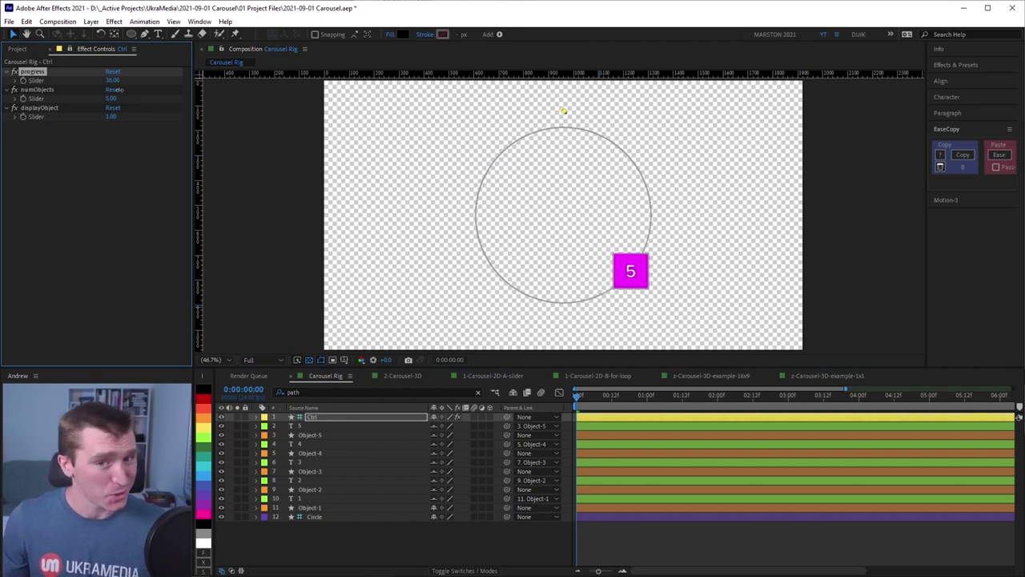
Step: Expand the Circle layer and select its Path 1 to examine the first vertex at the top of the circle
click(315, 517)
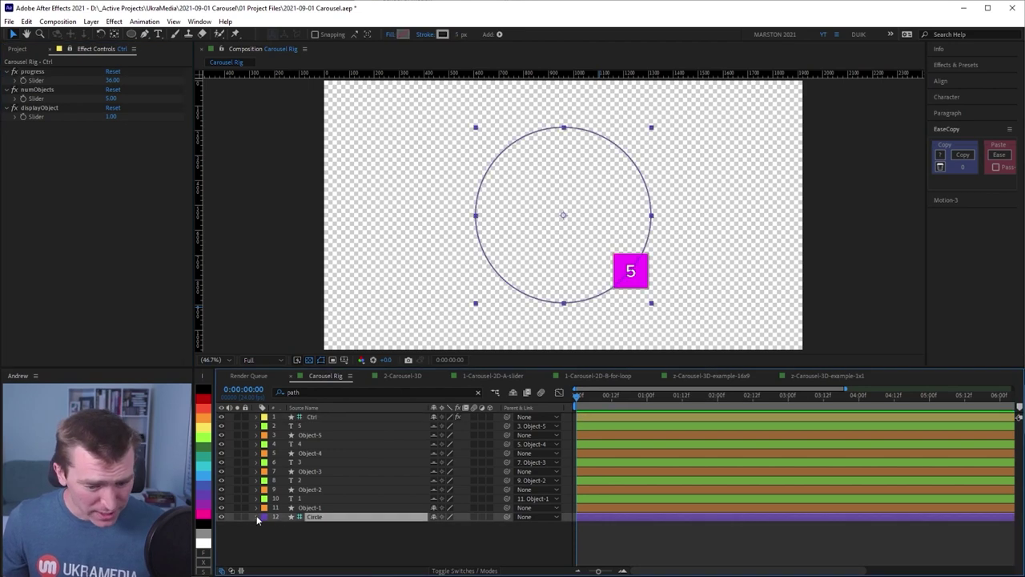
click(256, 516)
click(302, 516)
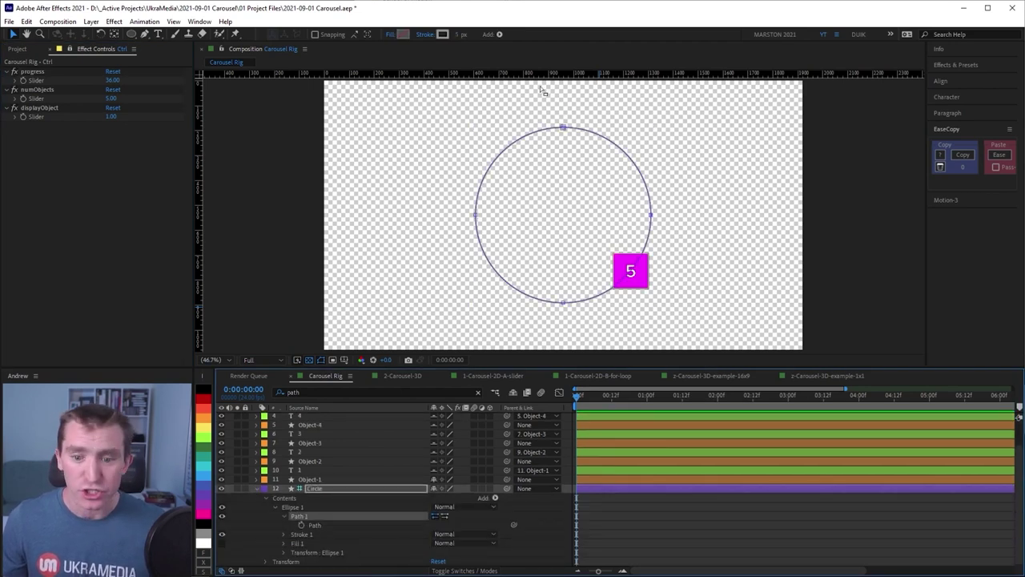
mouse_move(565, 129)
mouse_down()
mouse_move(566, 194)
mouse_move(504, 124)
mouse_move(582, 172)
mouse_move(540, 188)
mouse_move(572, 139)
mouse_up()
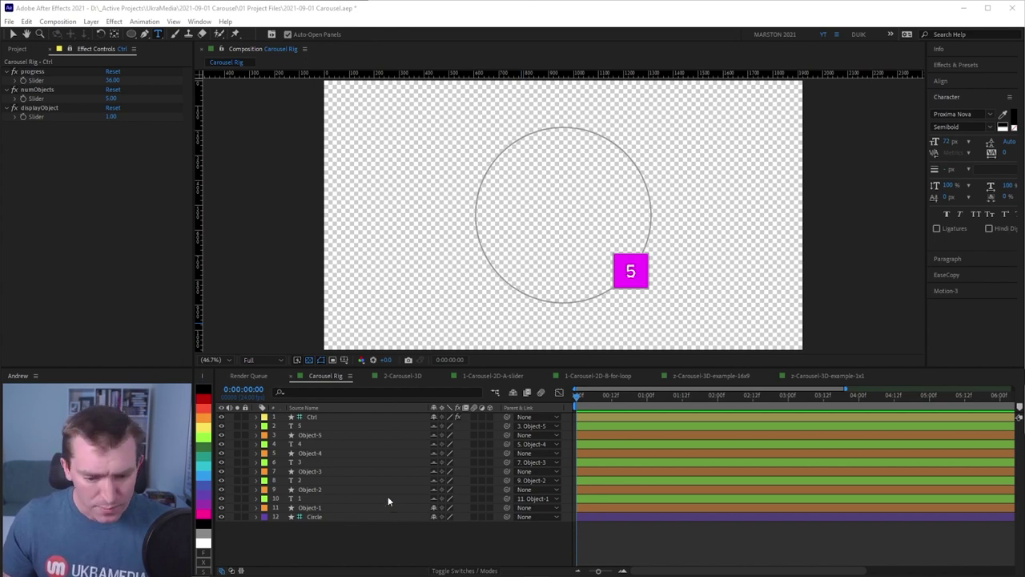
Step: Solo the 3, Object-3 and Circle layers and hide the other squares' layers from the timeline
click(306, 455)
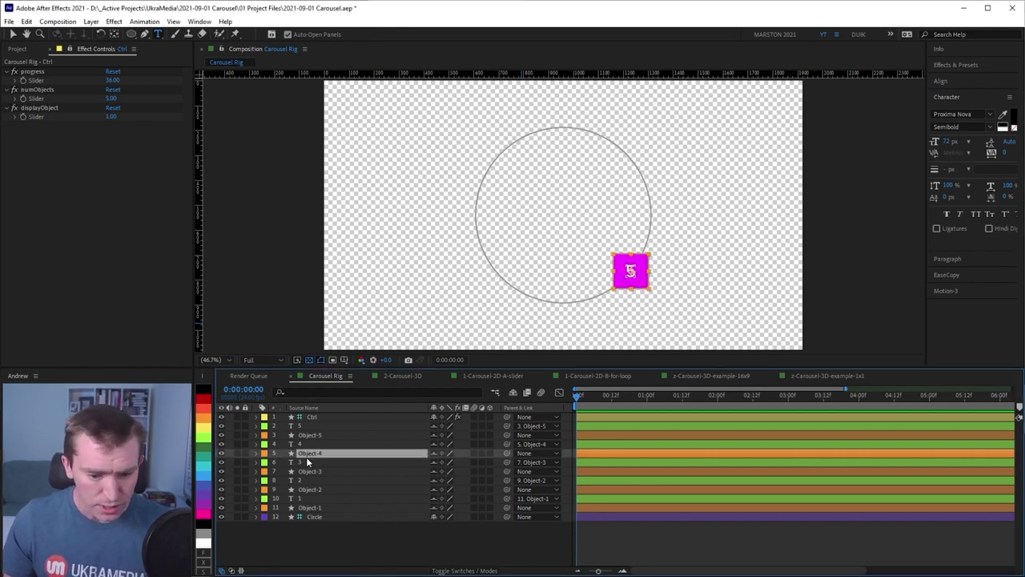
click(307, 462)
shift+click(311, 471)
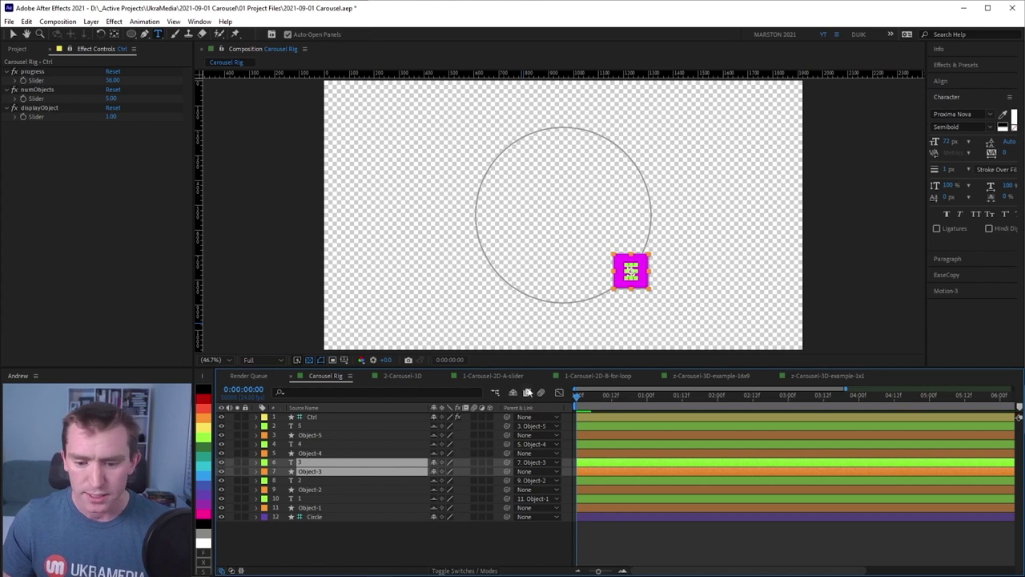
click(527, 391)
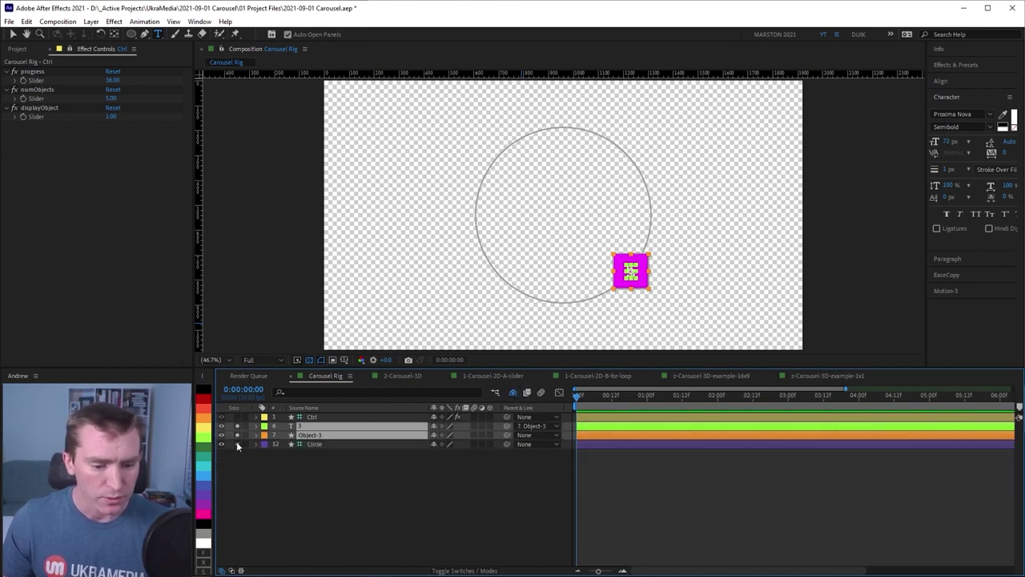
click(263, 451)
Step: Add a first line to Object-3's Position expression defining numObjects as a reference to Ctrl's numObjects slider
click(255, 435)
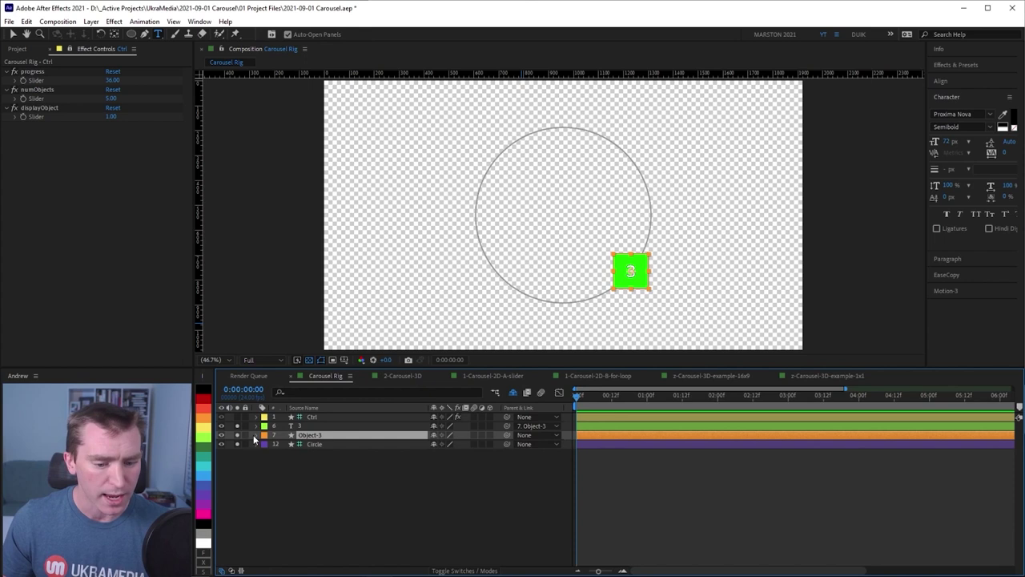
click(256, 435)
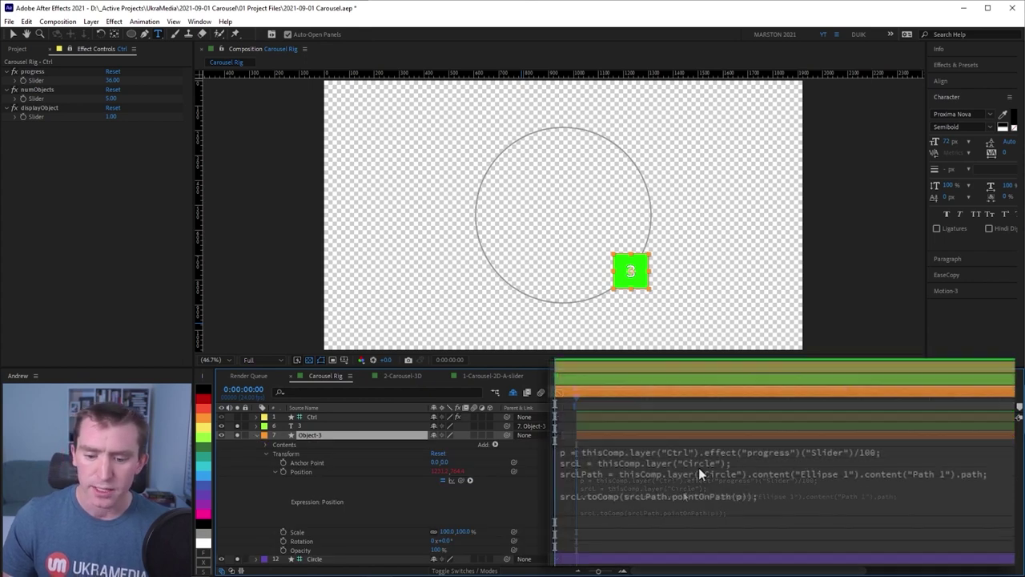
click(609, 498)
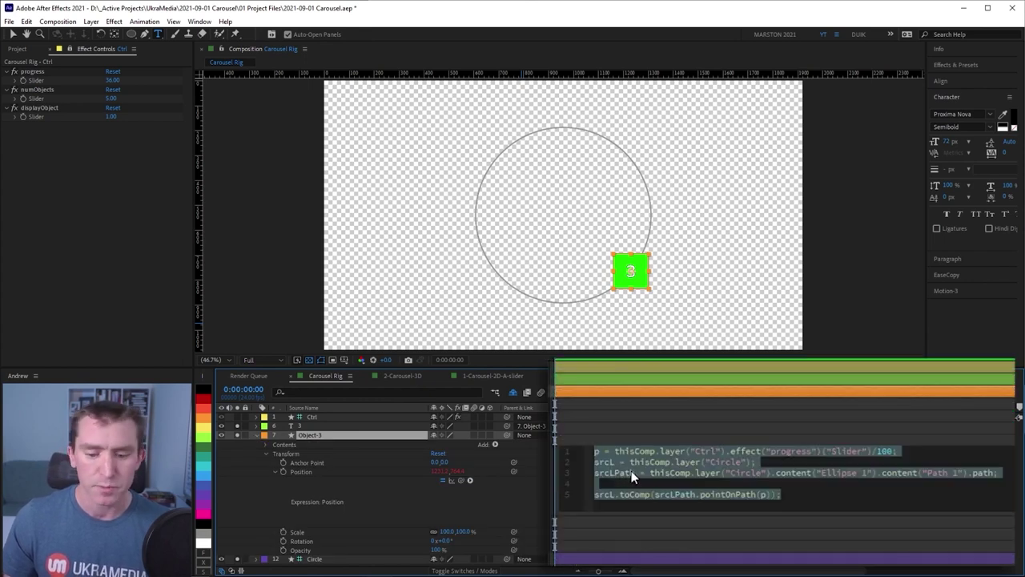
click(596, 451)
key(Return)
key(Up)
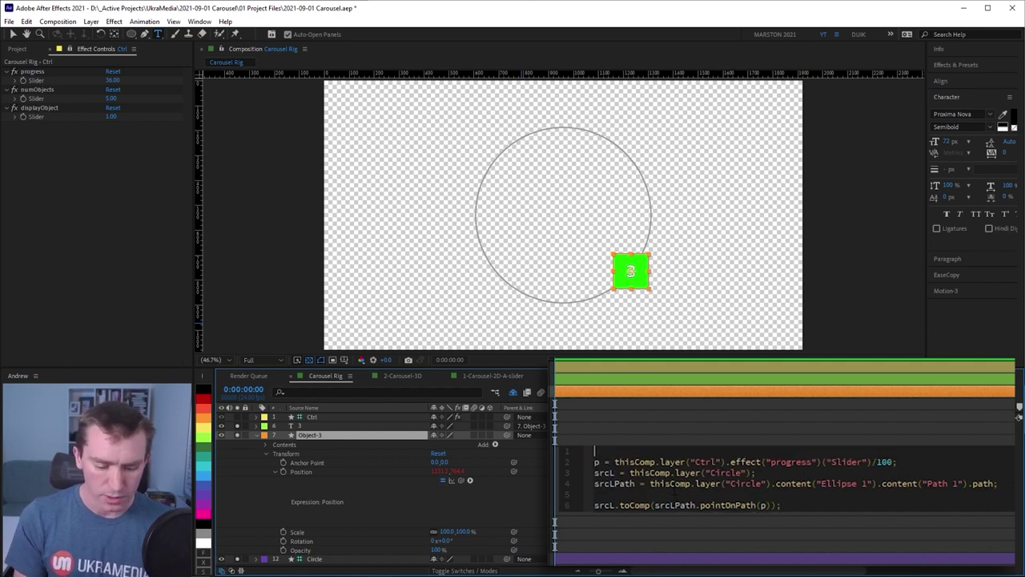
text(numObjects =)
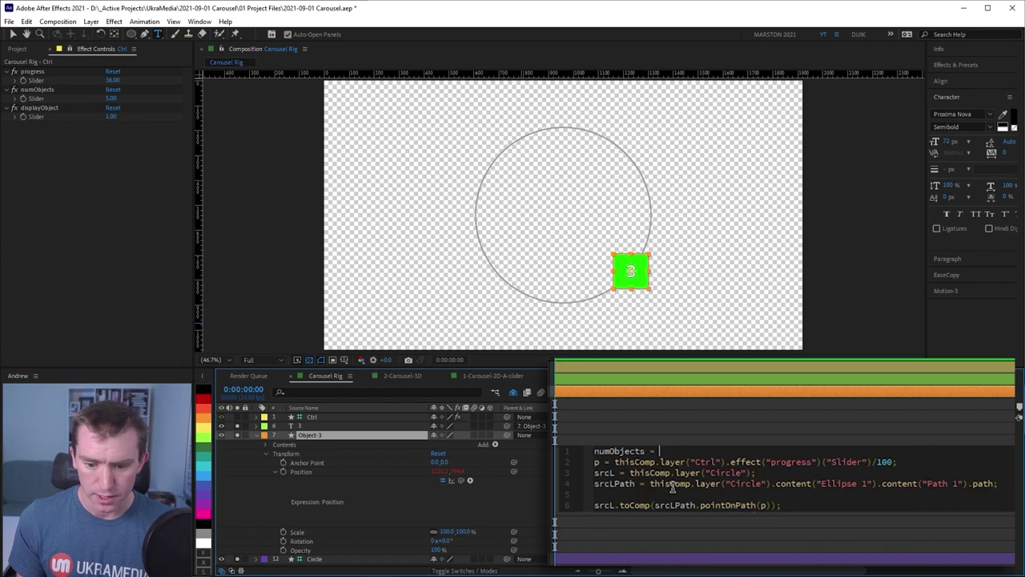
drag(469, 481, 35, 97)
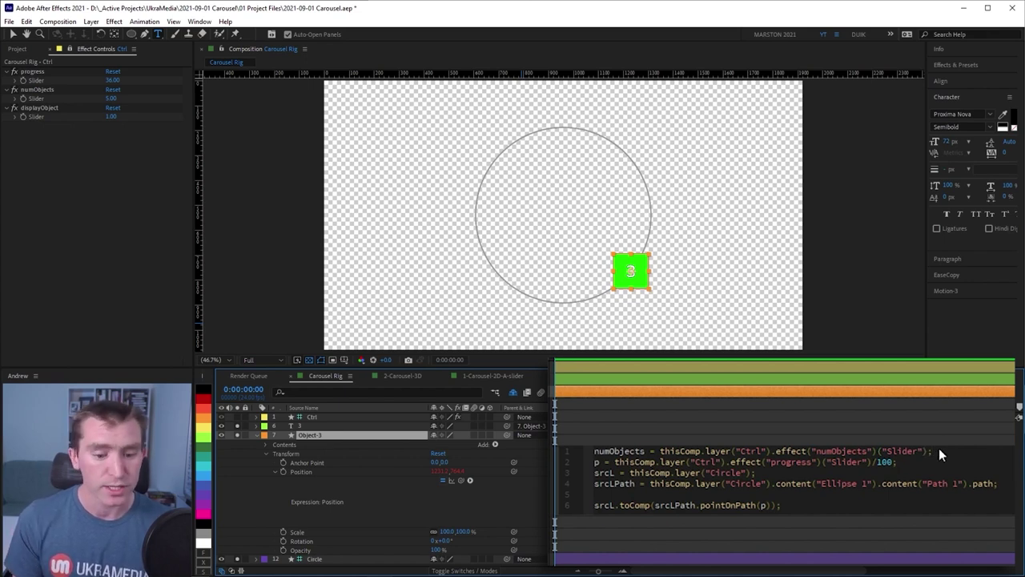
Step: Add the line id = thisLayer.name.split("-")[1]; below numObjects in the expression
key(Return)
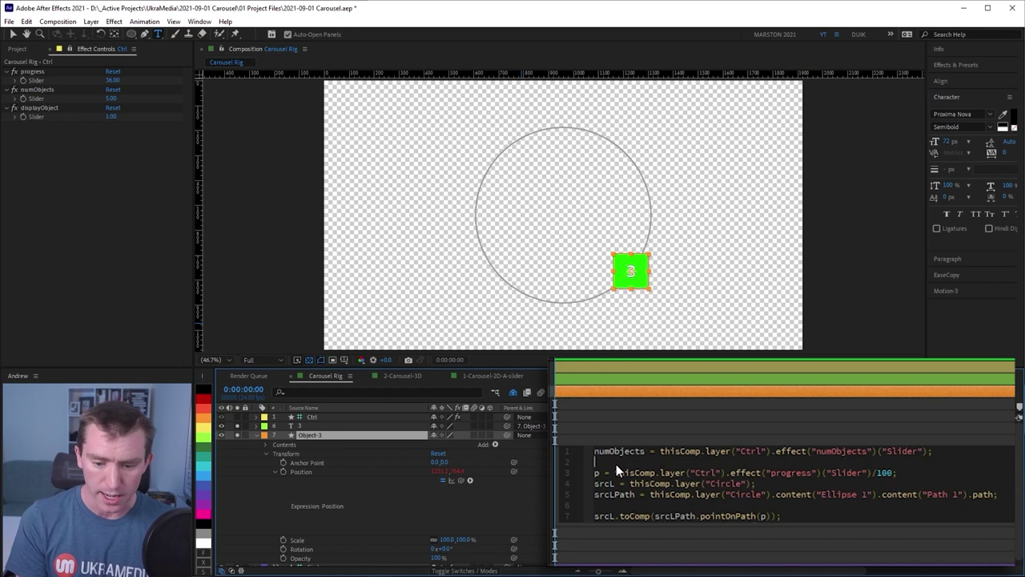
text(id)
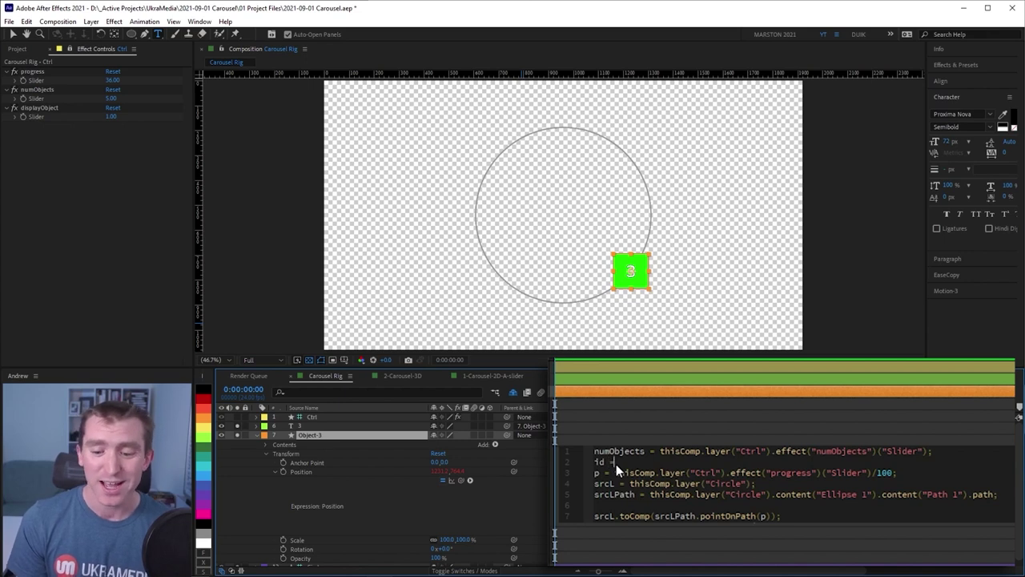
text(= thisLayer.name.split)
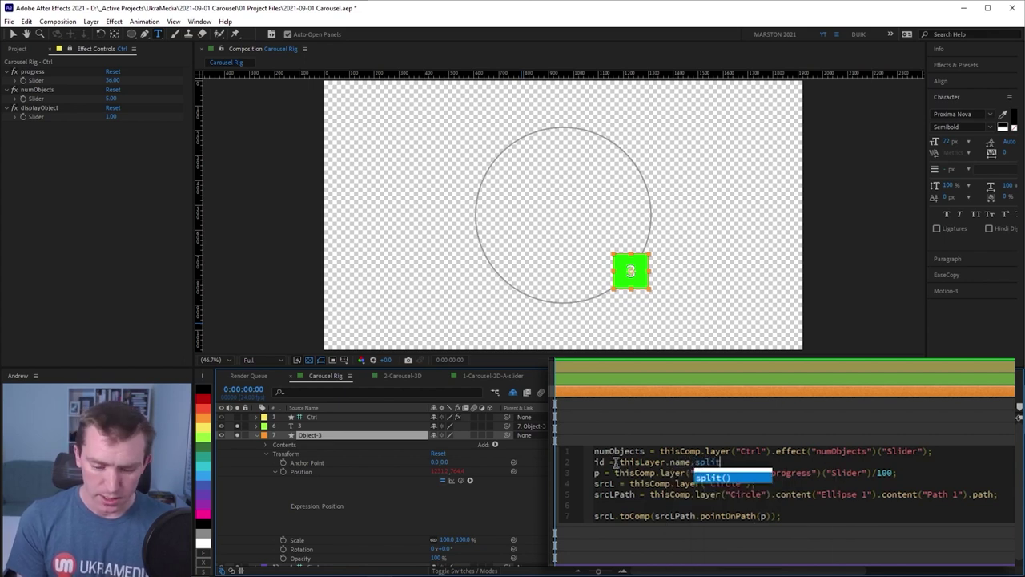
key(Return)
text(")
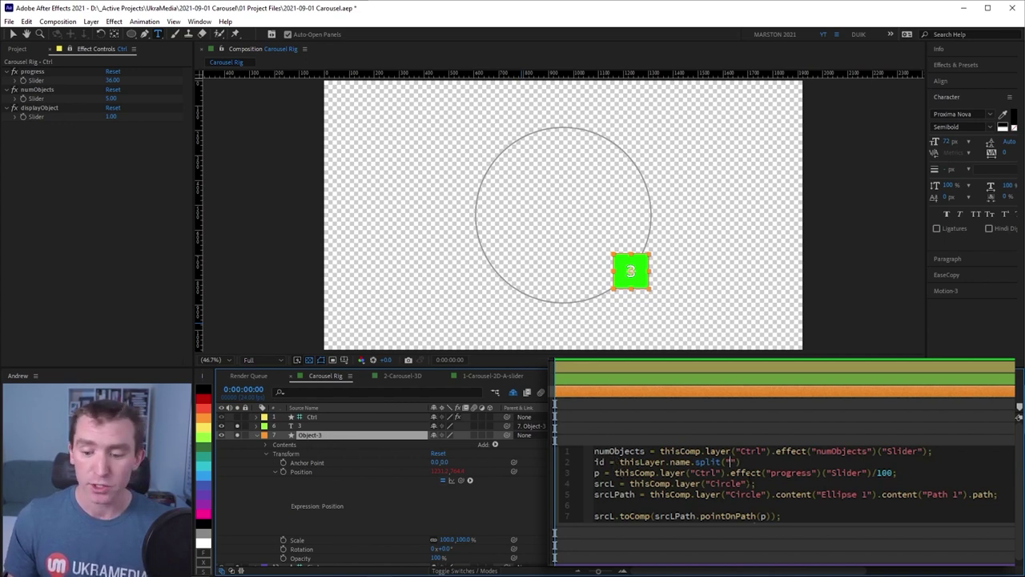
text(-)
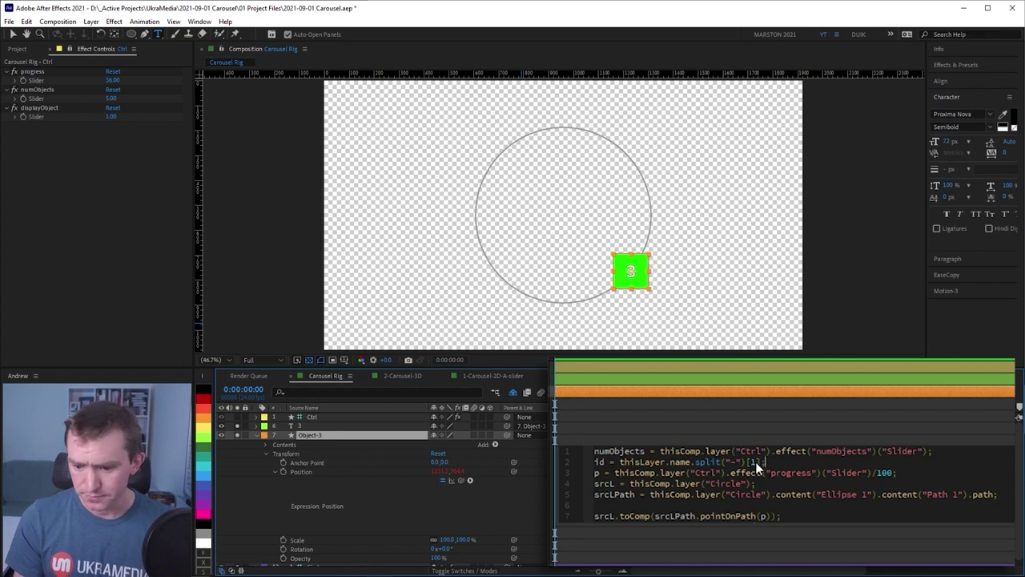
text(;)
Step: Highlight the numObjects and id lines of the expression to review what each one supplies
key(ctrl+shift+Home)
key(shift+Up)
key(shift+Right)
key(shift+Right)
key(shift+Right)
key(shift+Right)
key(shift+Right)
key(shift+Right)
key(shift+Right)
key(shift+Right)
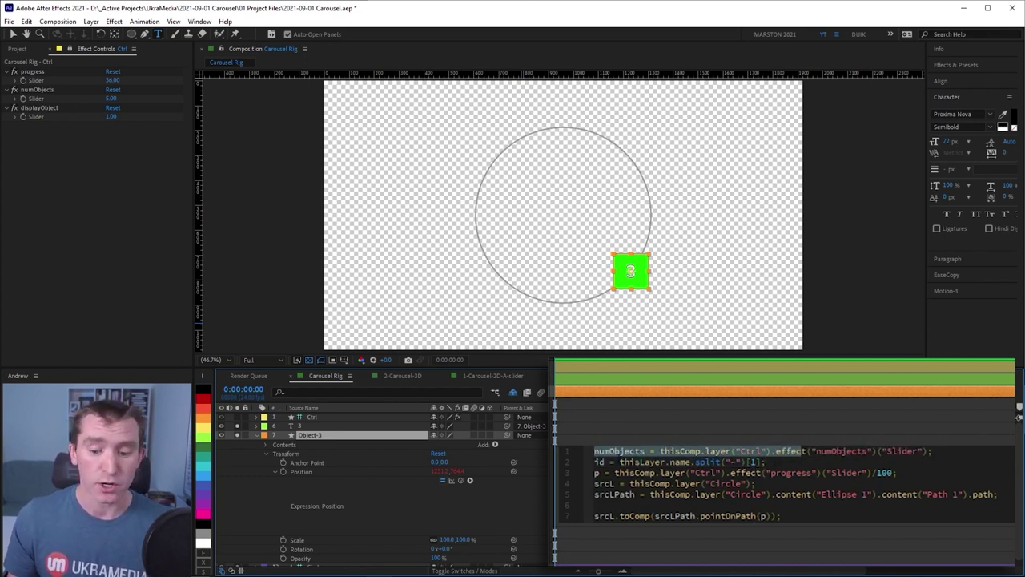
drag(595, 462, 729, 463)
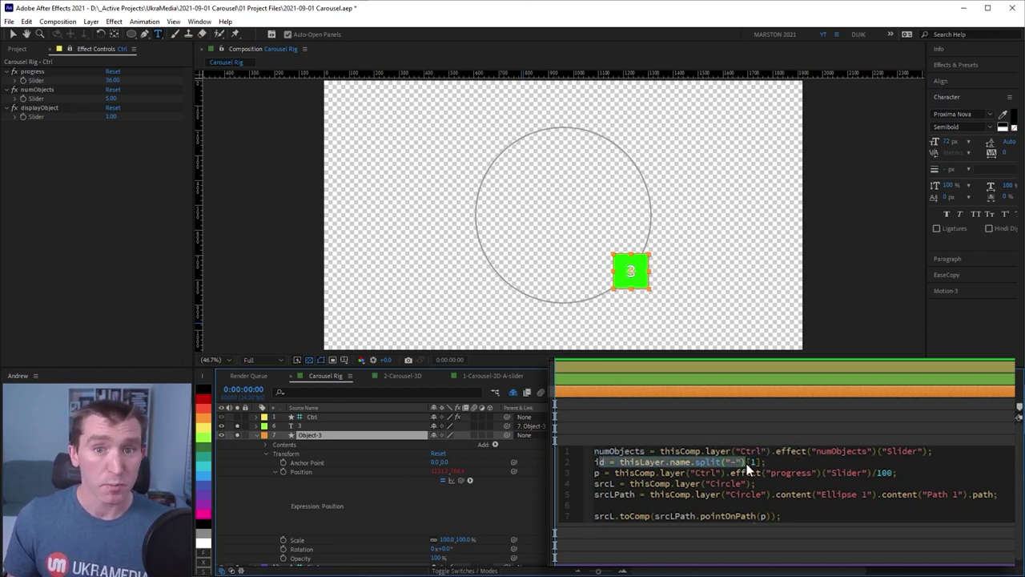
click(745, 463)
Step: Replace the progress slider reference in the p line with id/numObjects; and apply Object-3's expression
drag(897, 473, 619, 473)
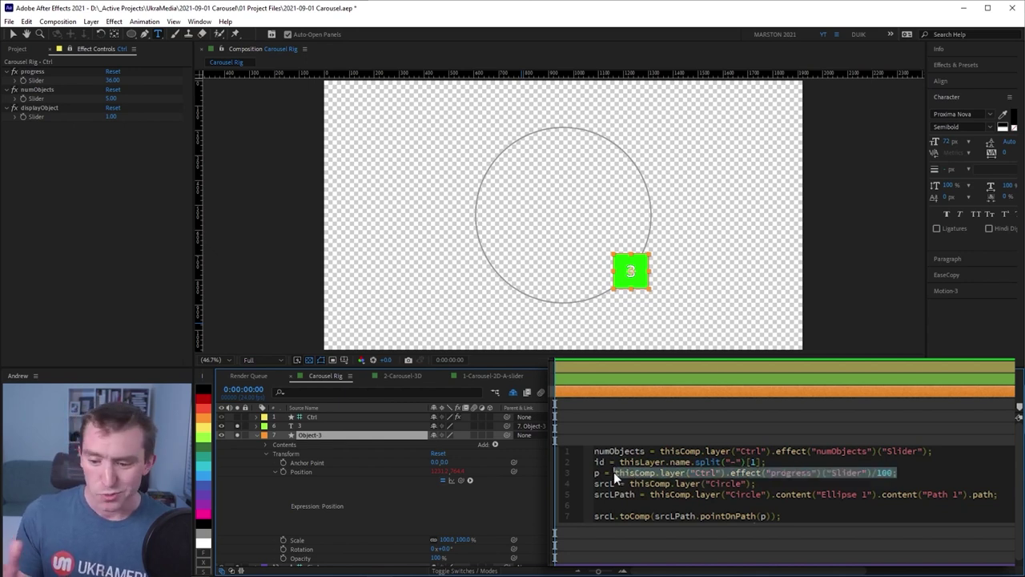
key(BackSpace)
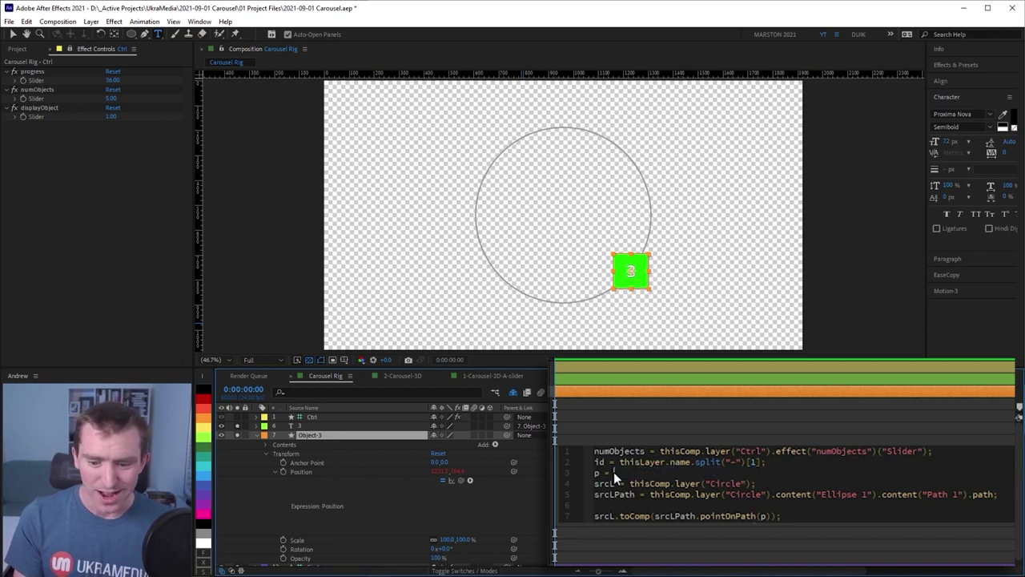
text(id)
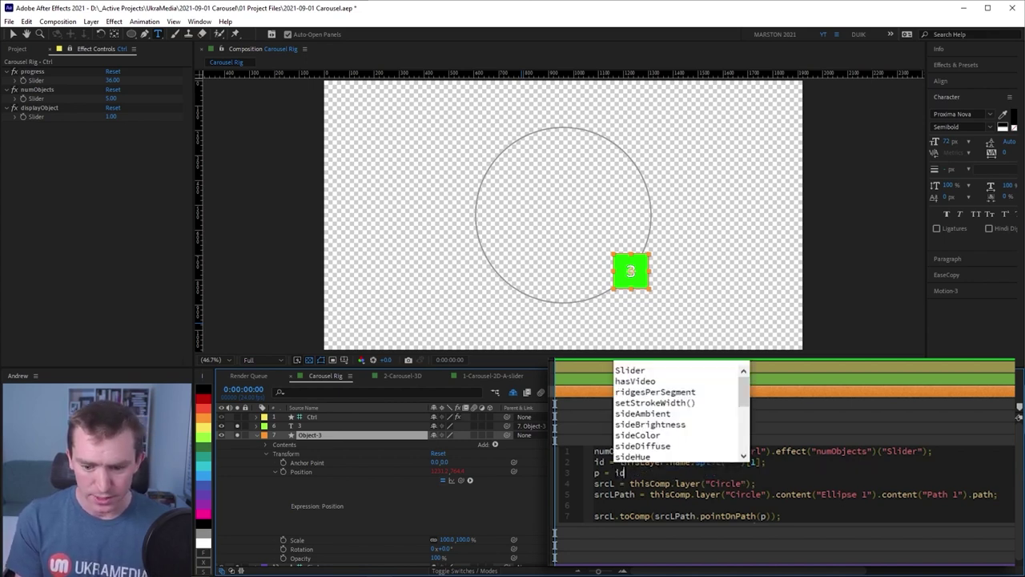
text(/num)
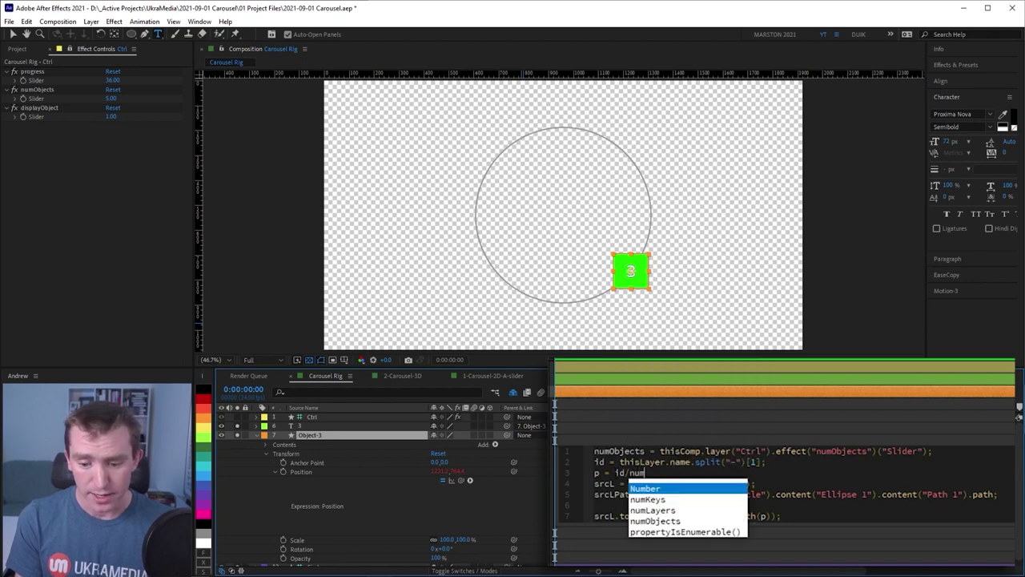
text(Objects;)
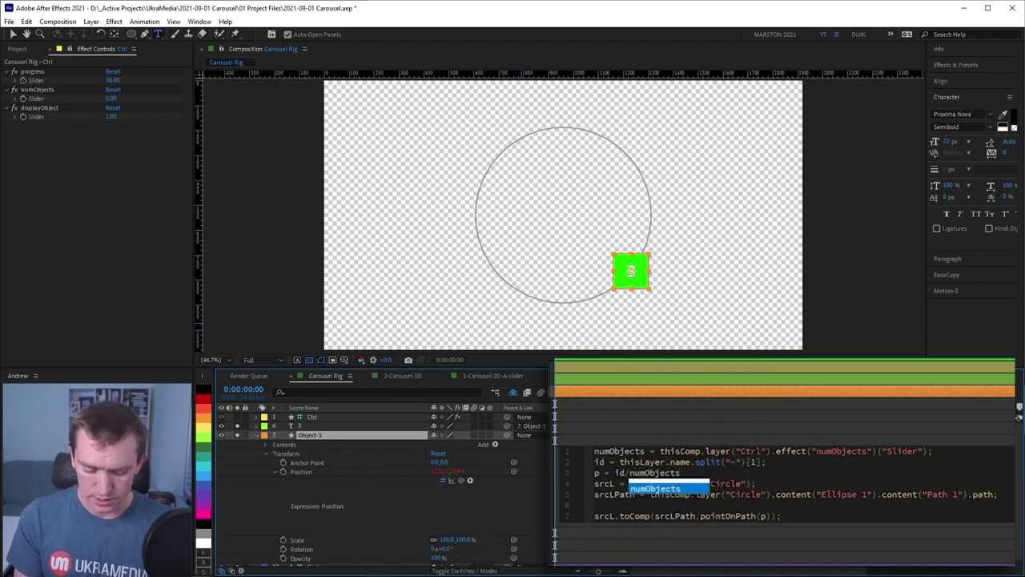
click(511, 508)
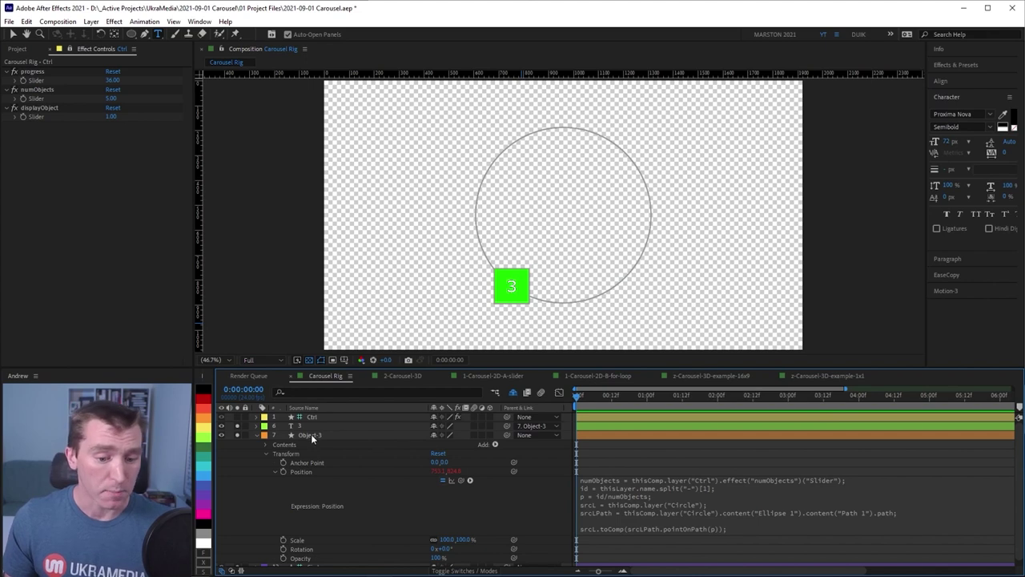
Step: Copy only the expression from Object-3's Position property and collapse the layer
right_click(306, 471)
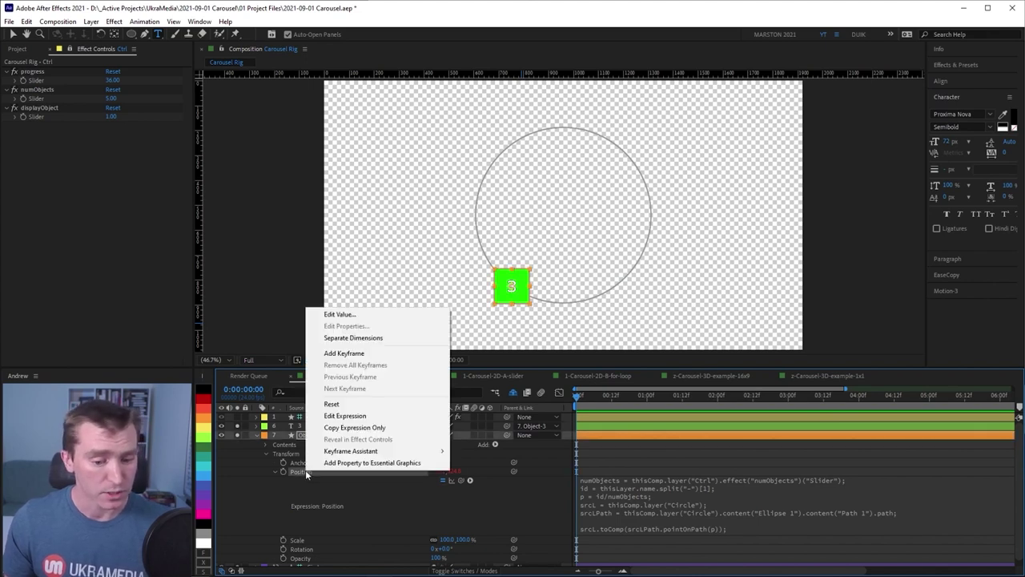
click(350, 429)
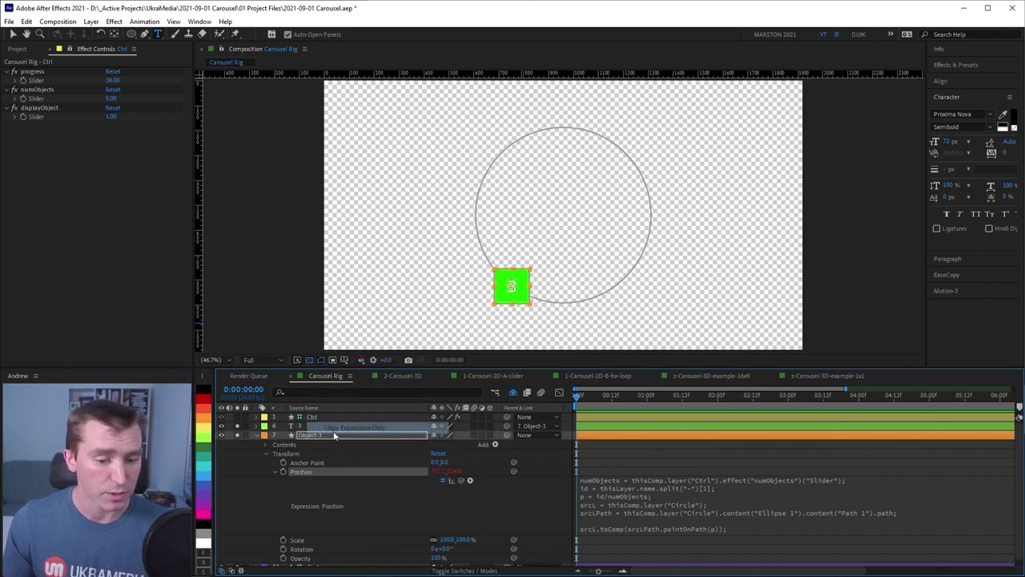
click(256, 435)
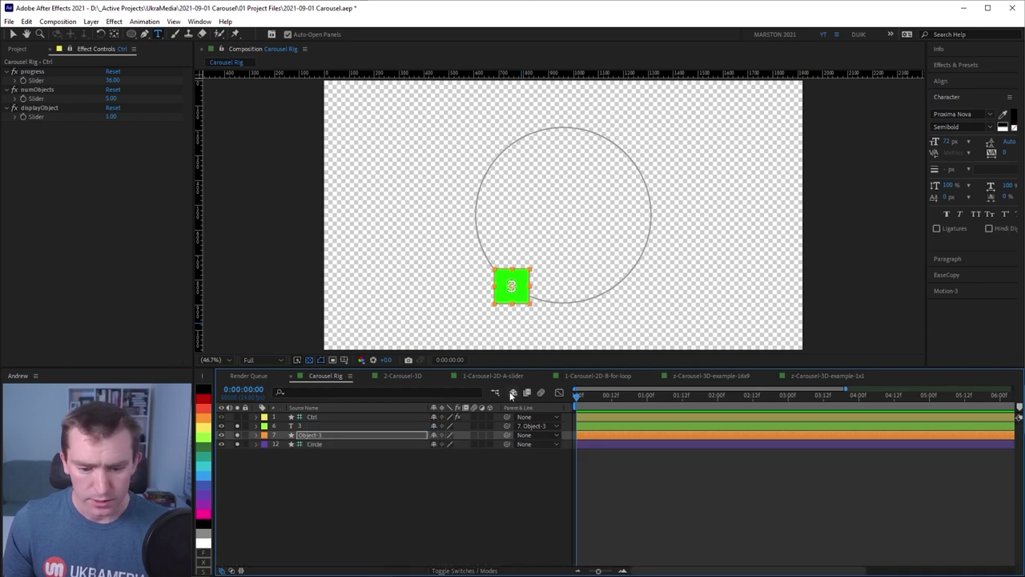
Step: Clear the solos, show the hidden layers and paste the copied expression onto every Amber-labelled object layer
click(496, 393)
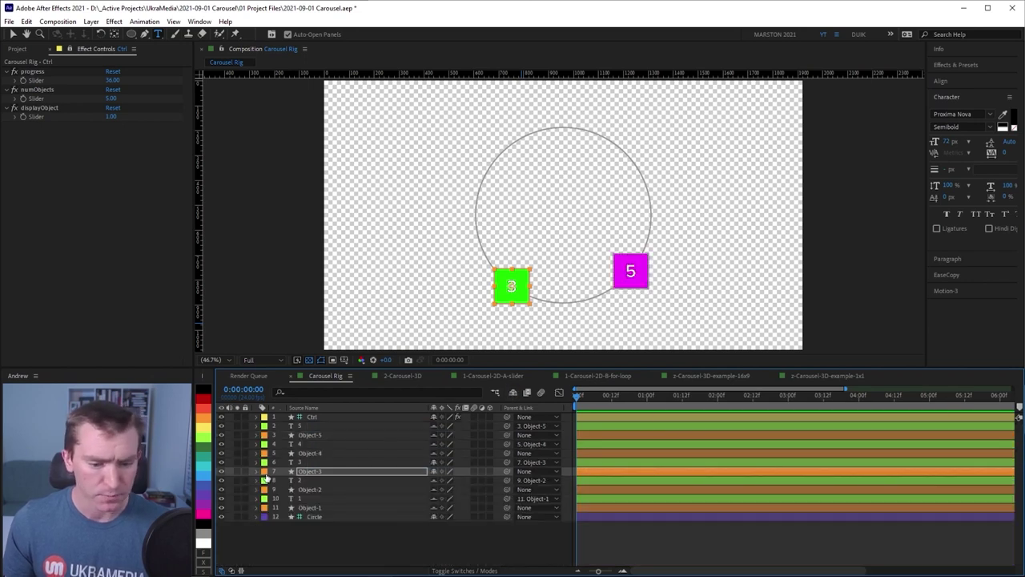
click(265, 471)
click(305, 264)
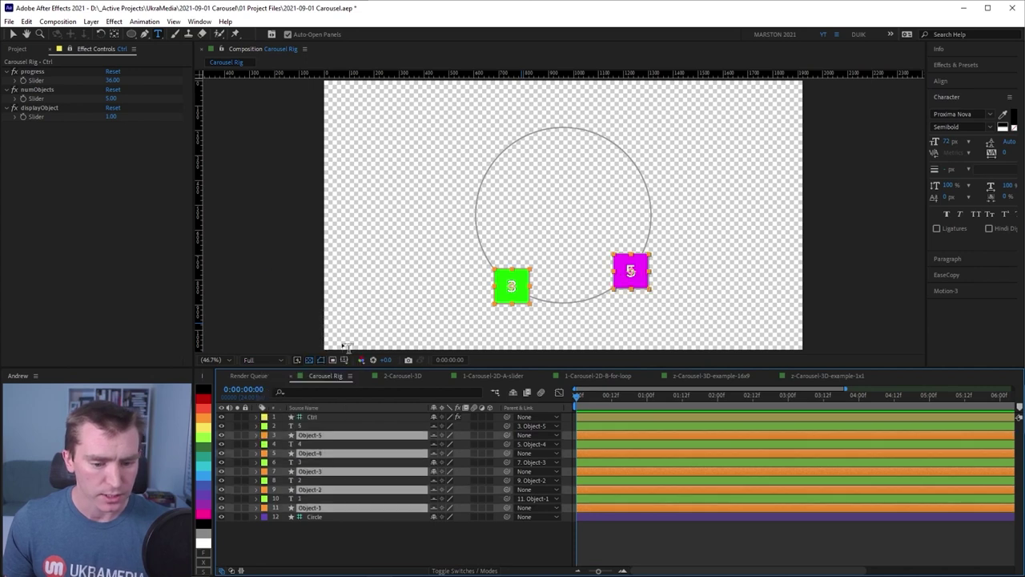
key(ctrl+v)
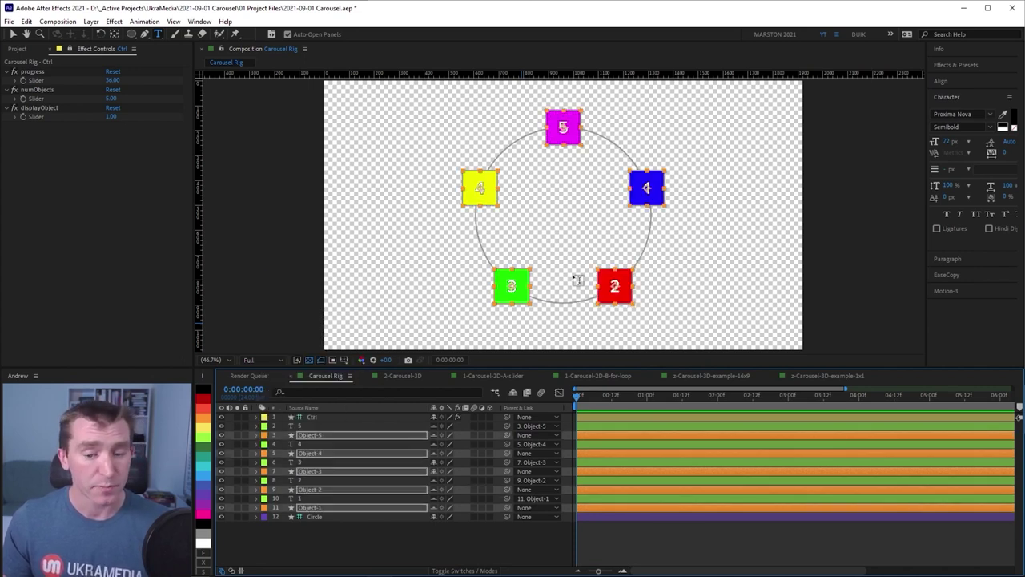
Step: Reveal the Circle layer's Rotation and test the squares along the path by scrubbing it, returning it to 0°
click(346, 517)
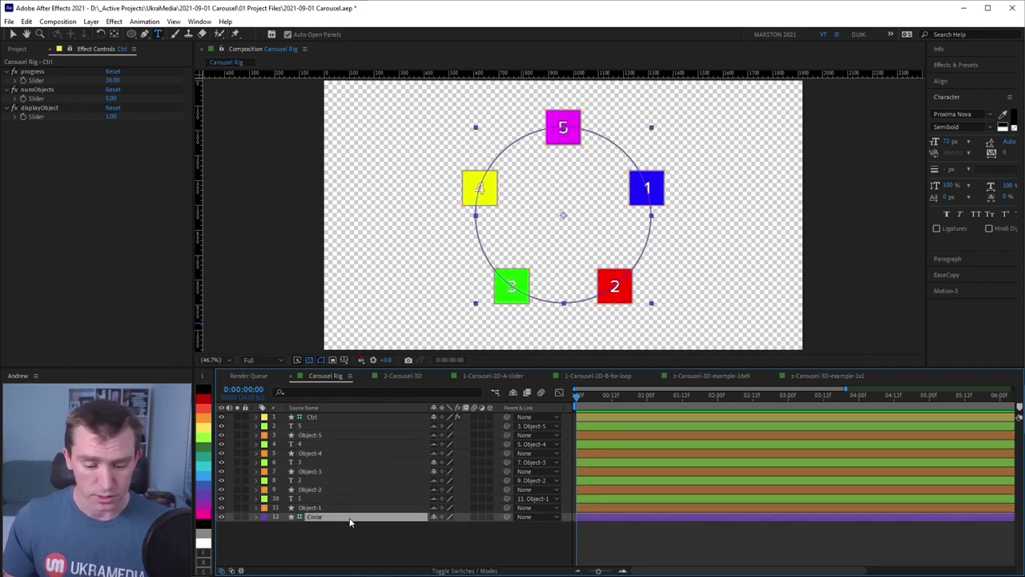
key(r)
mouse_move(447, 527)
mouse_down()
mouse_move(503, 527)
mouse_move(396, 531)
mouse_move(451, 531)
mouse_up()
key(F2)
key(v)
click(573, 298)
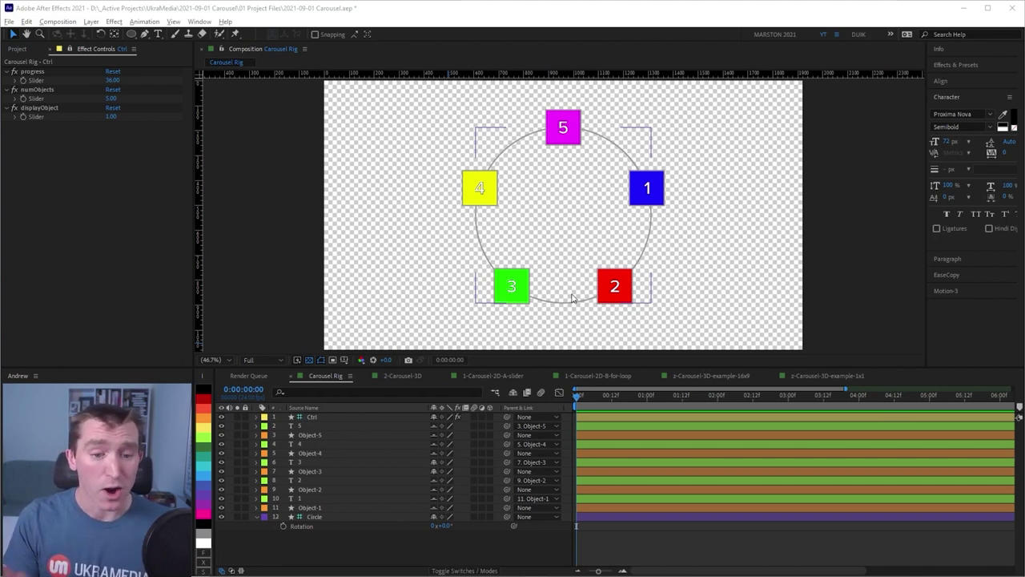
click(542, 286)
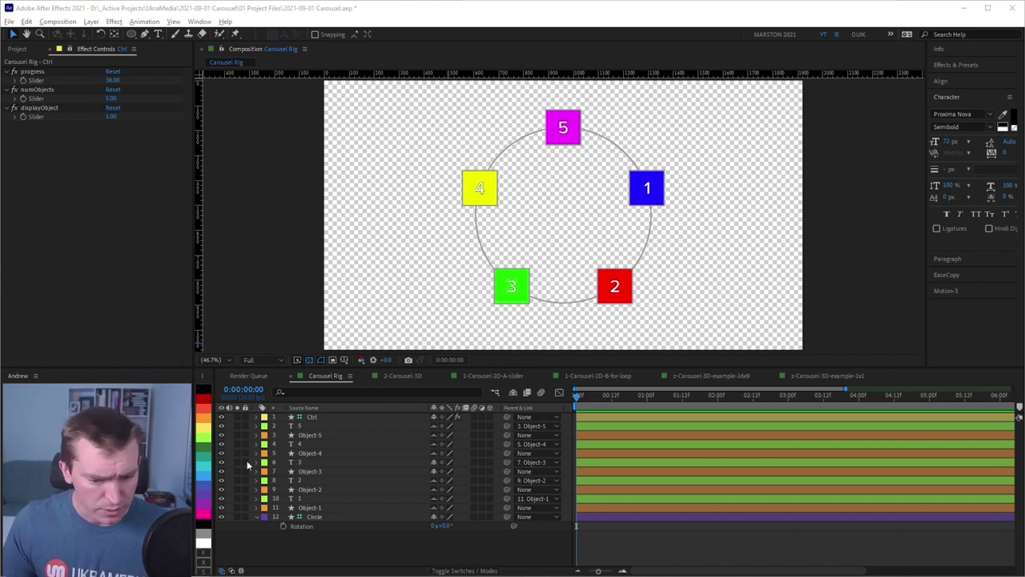
Step: Isolate square 3 again by soloing its text and object layers with Circle and hiding the other squares' layers
drag(237, 462, 237, 471)
click(237, 517)
click(512, 393)
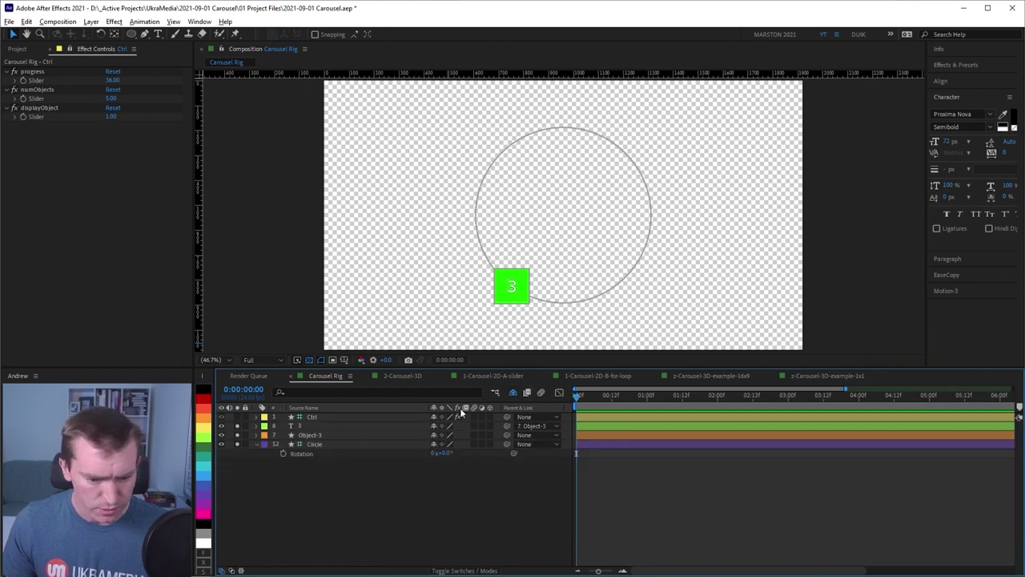
Step: Open Object-3's Position expression and replace the numObjects slider reference with a starting value of 0
click(310, 435)
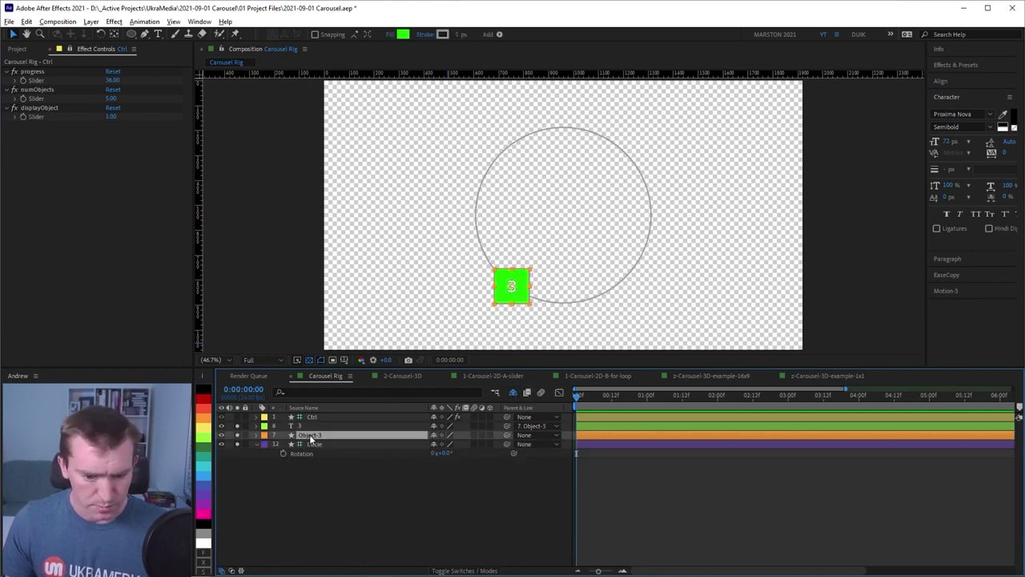
key(e)
click(616, 431)
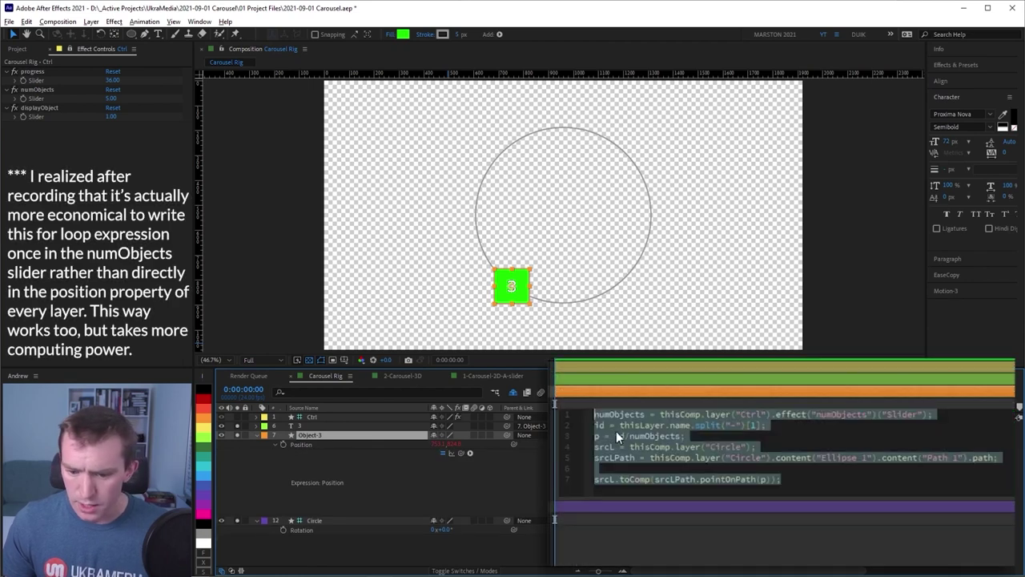
click(690, 425)
drag(660, 414, 927, 415)
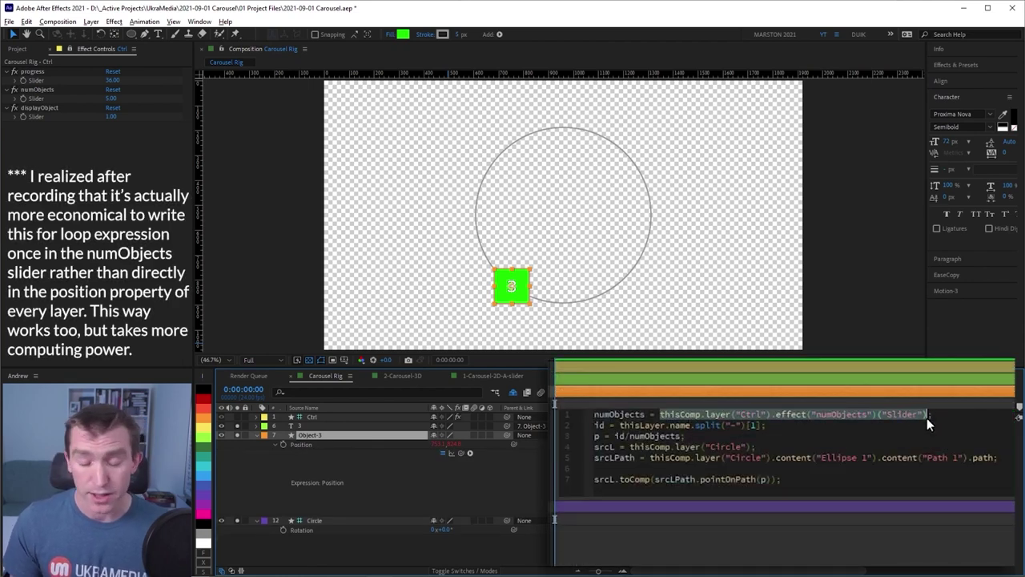
text(0;)
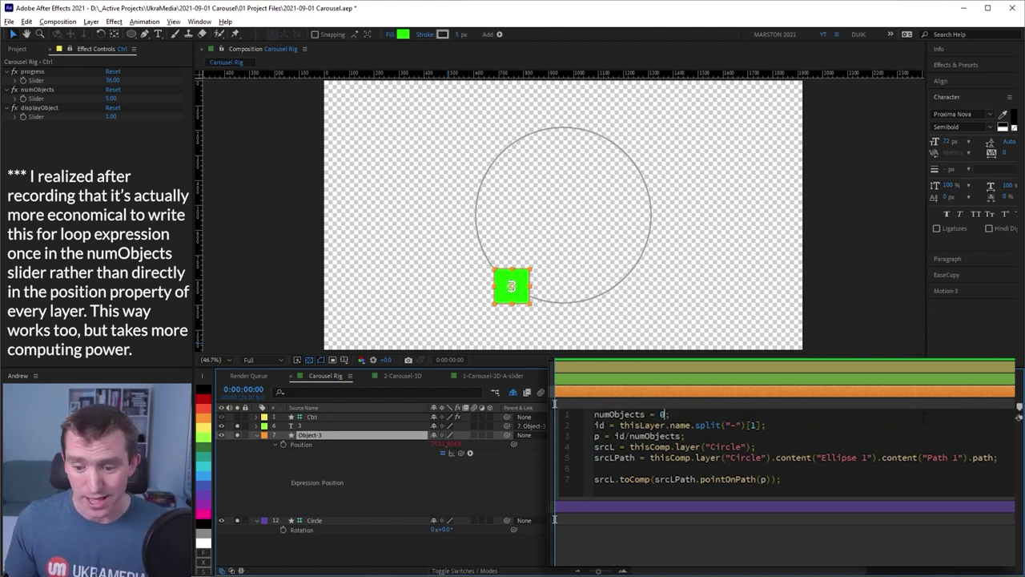
Step: Below the id line of the Position expression, start a for loop whose counter begins at i = 1
click(782, 425)
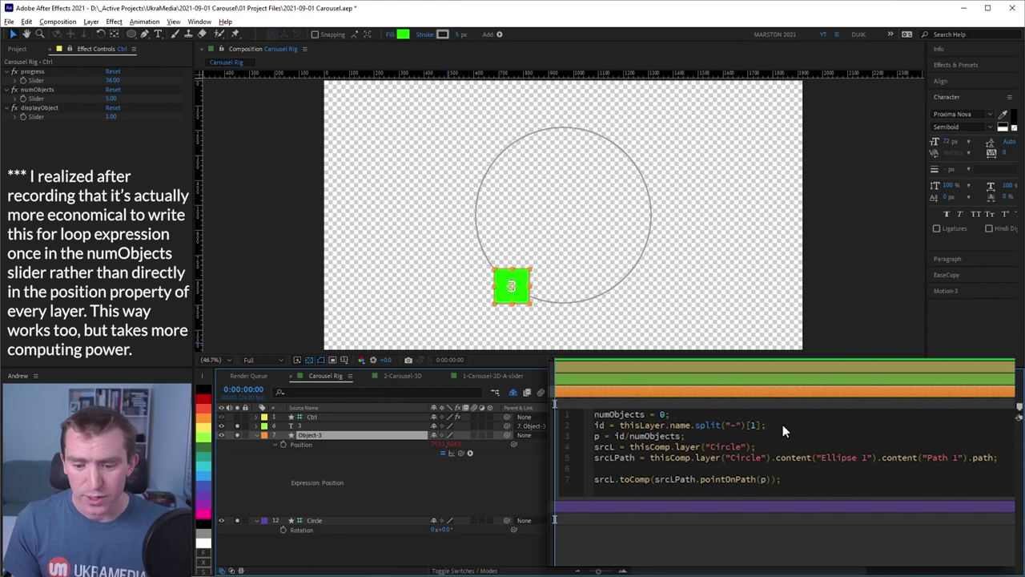
key(Return)
key(Return)
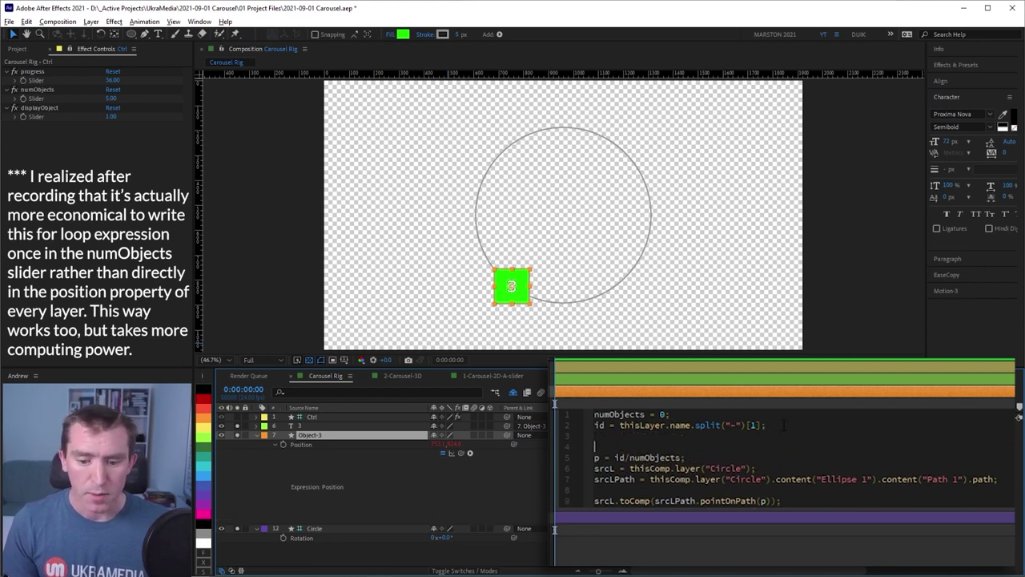
key(Return)
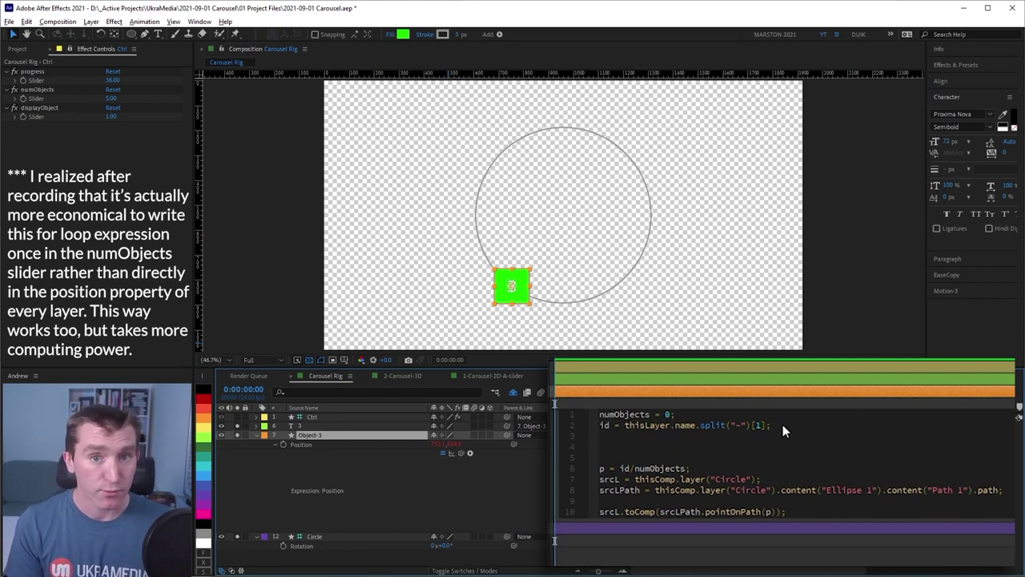
text(for)
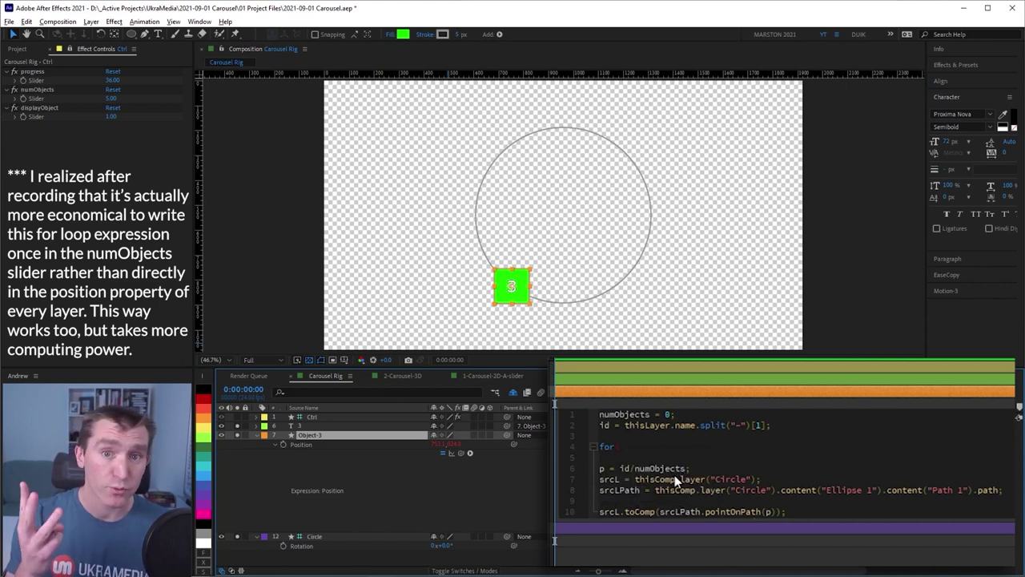
text( (i)
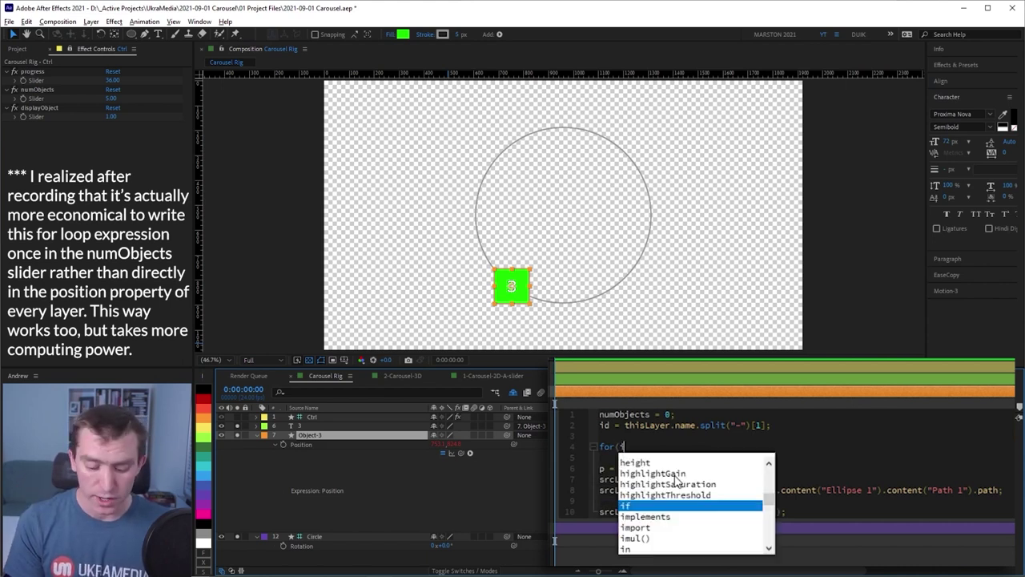
text( = 1)
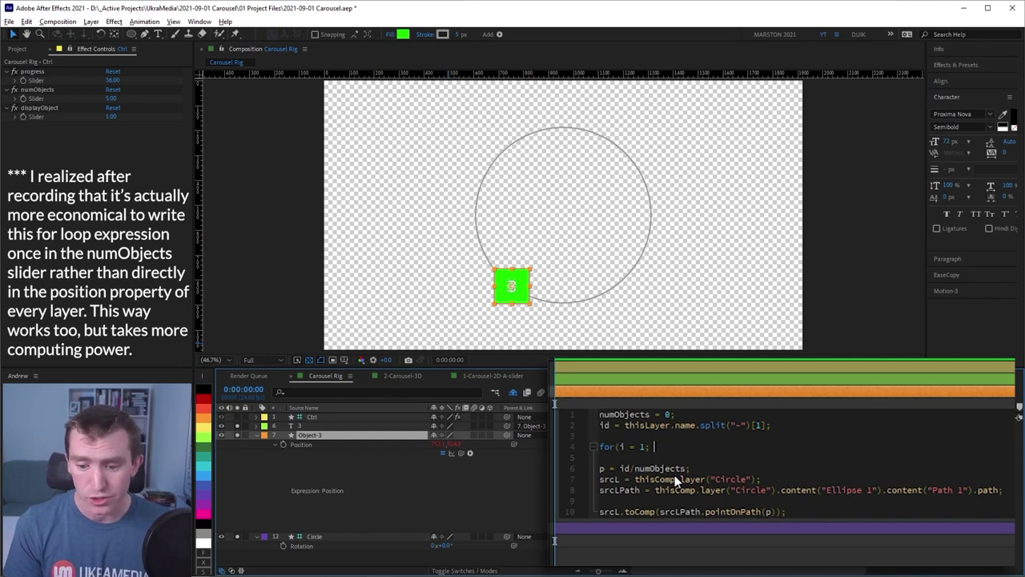
Step: Complete the for loop header with i <= thisComp.numLayers and i++, and open its braced body
text(<)
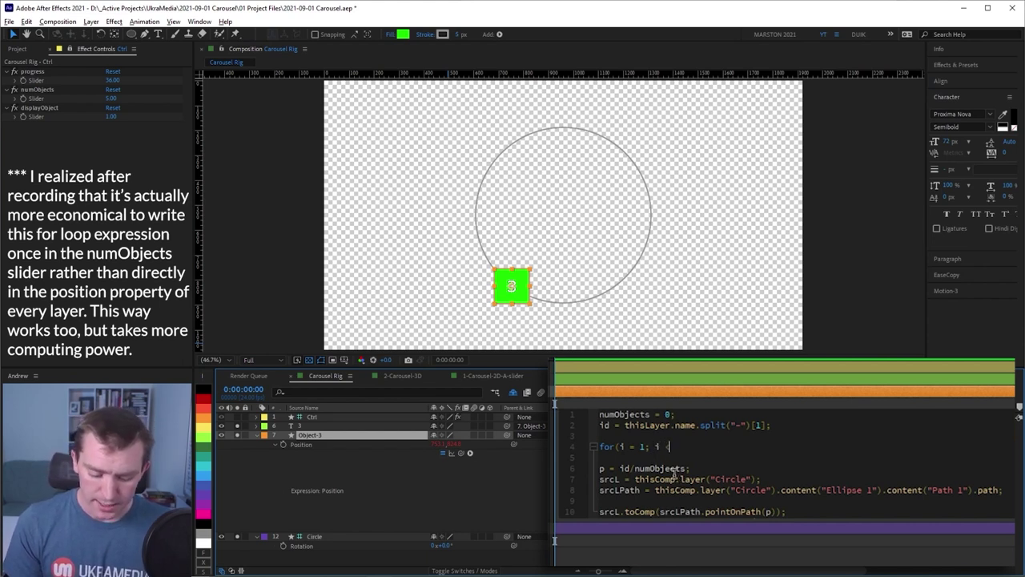
text(= this)
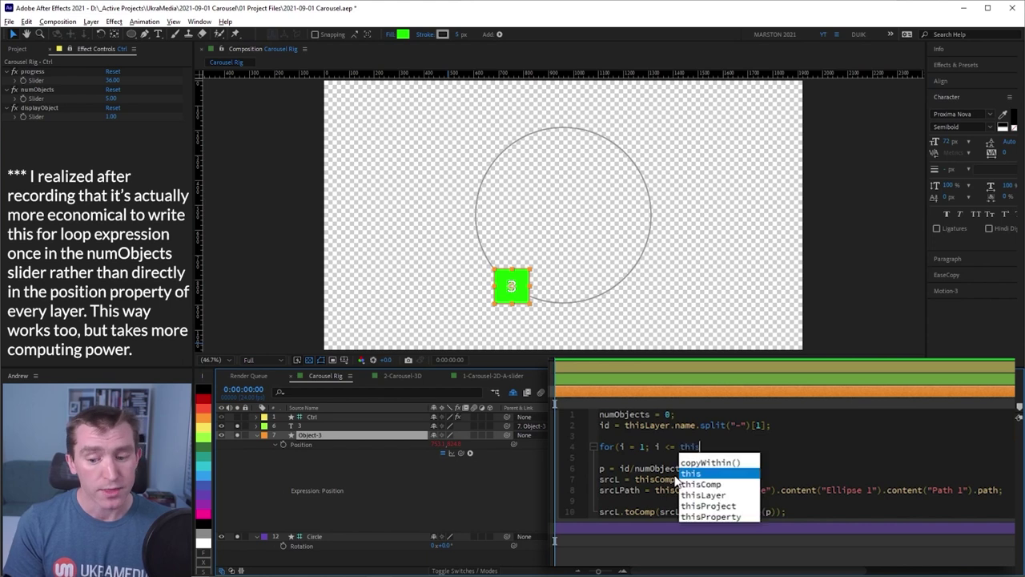
text(Comp.numla)
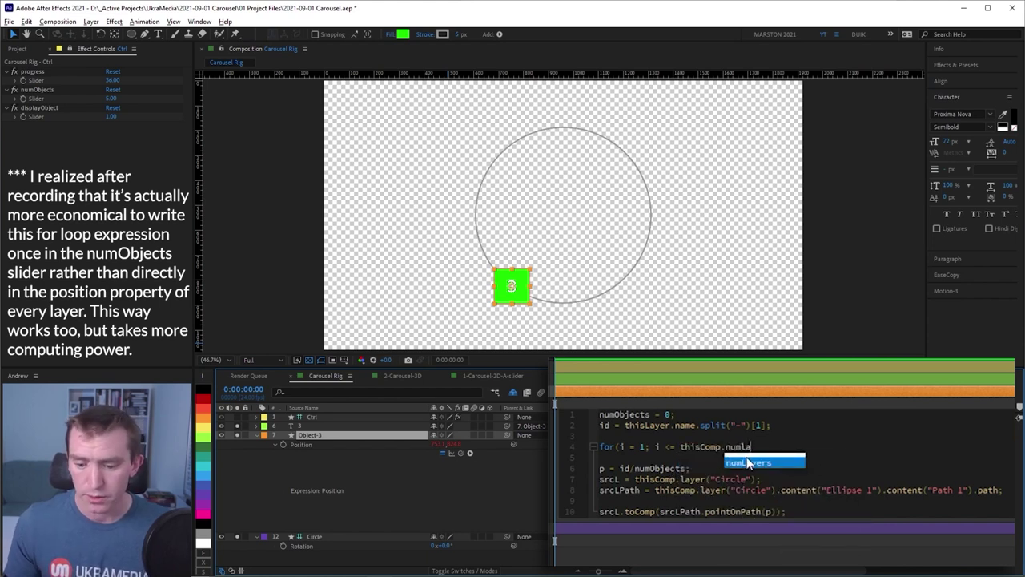
key(Return)
text(;)
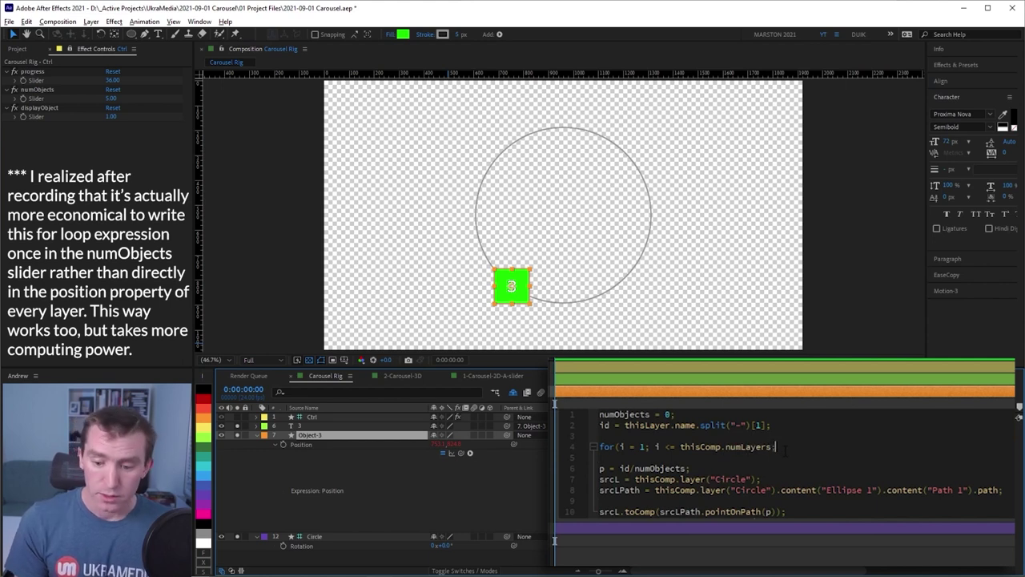
text( i++)
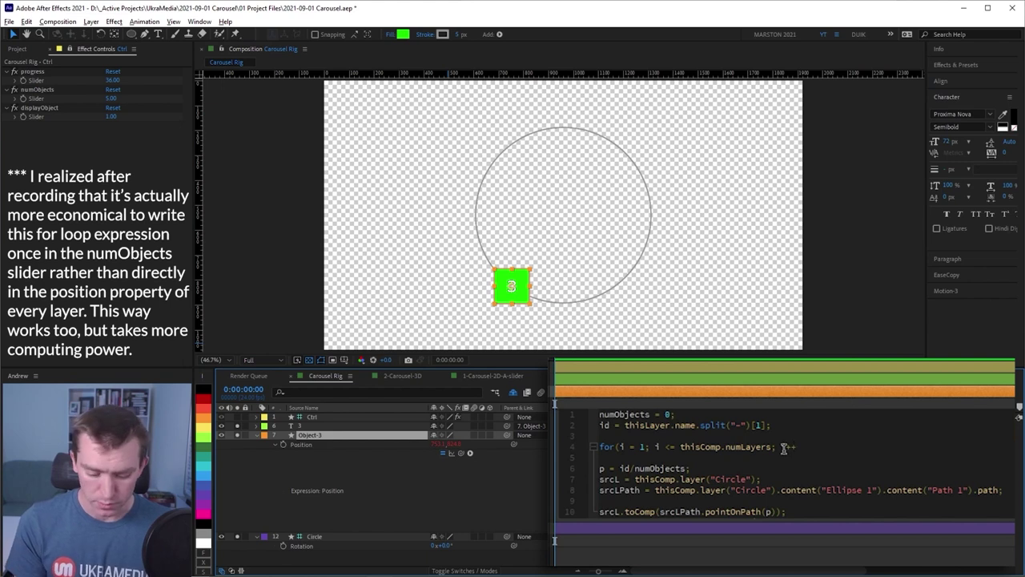
text())
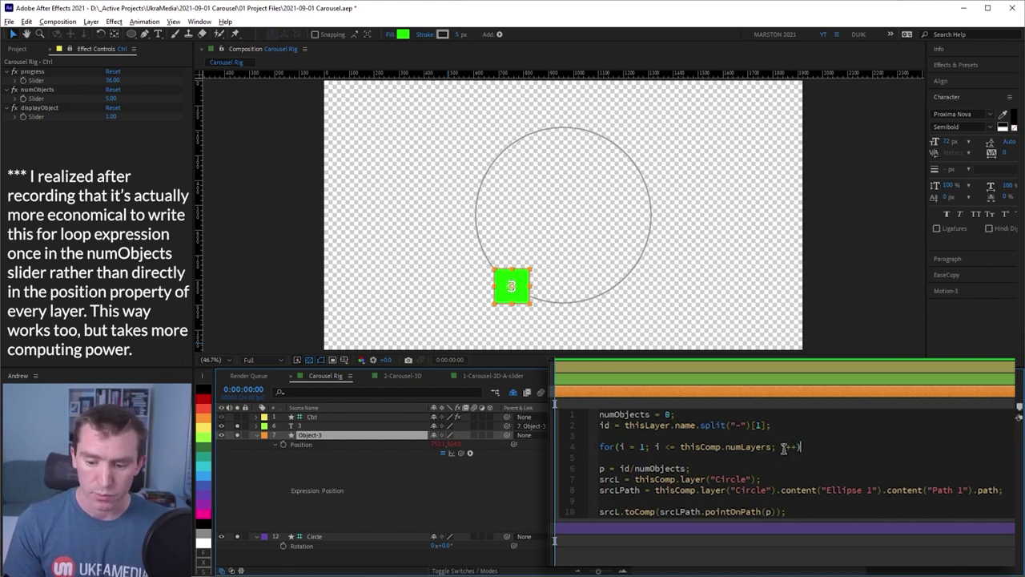
text({)
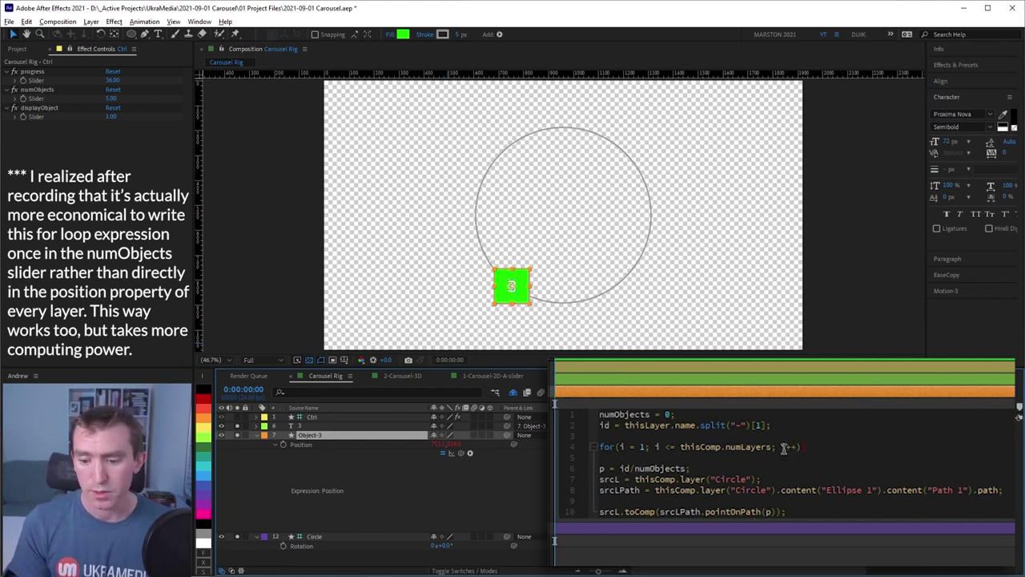
key(Return)
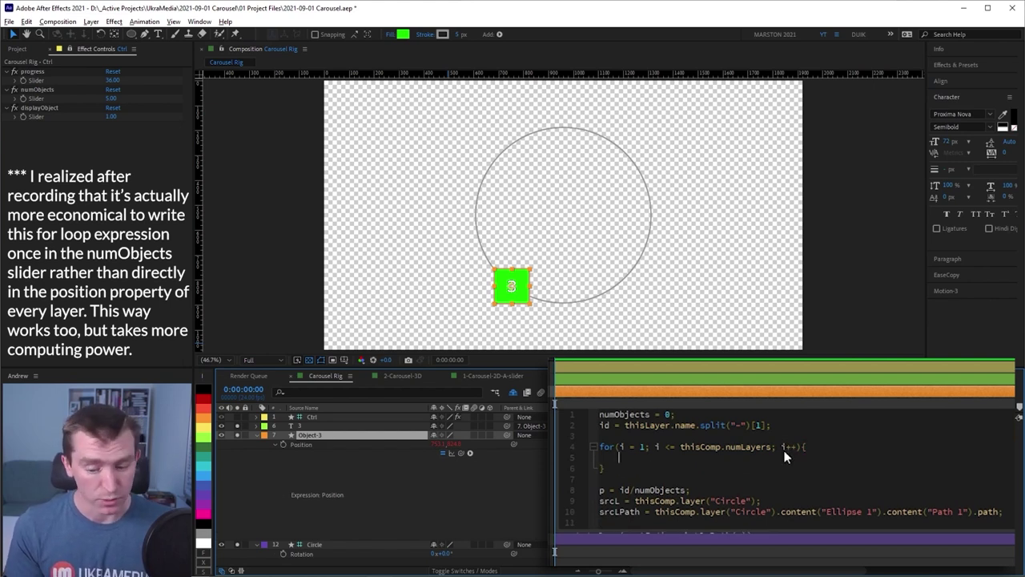
Step: Inside the loop, add the condition if(thisComp.layer(i).name.split("-")[0] == "Object")
text(if)
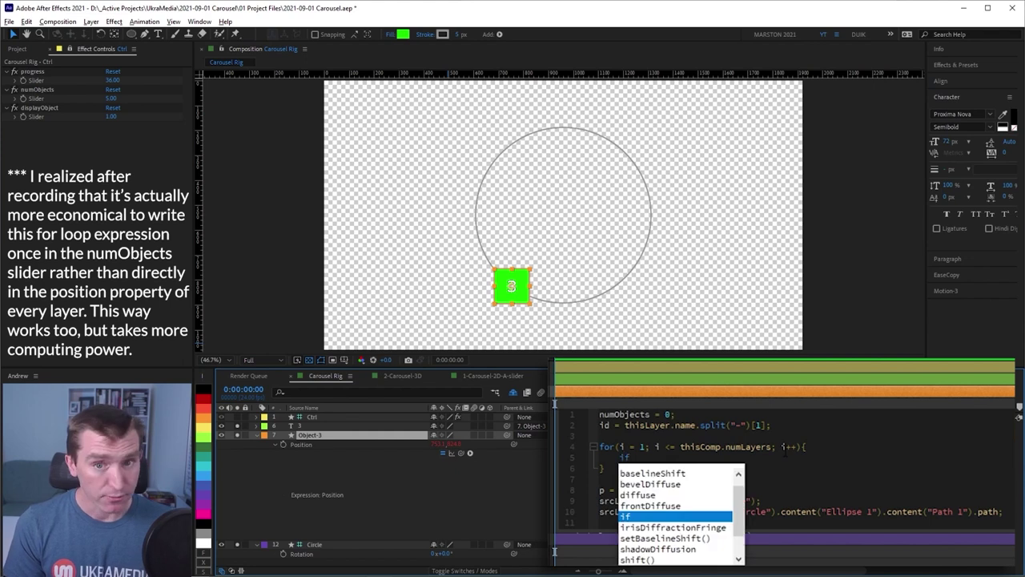
text(()
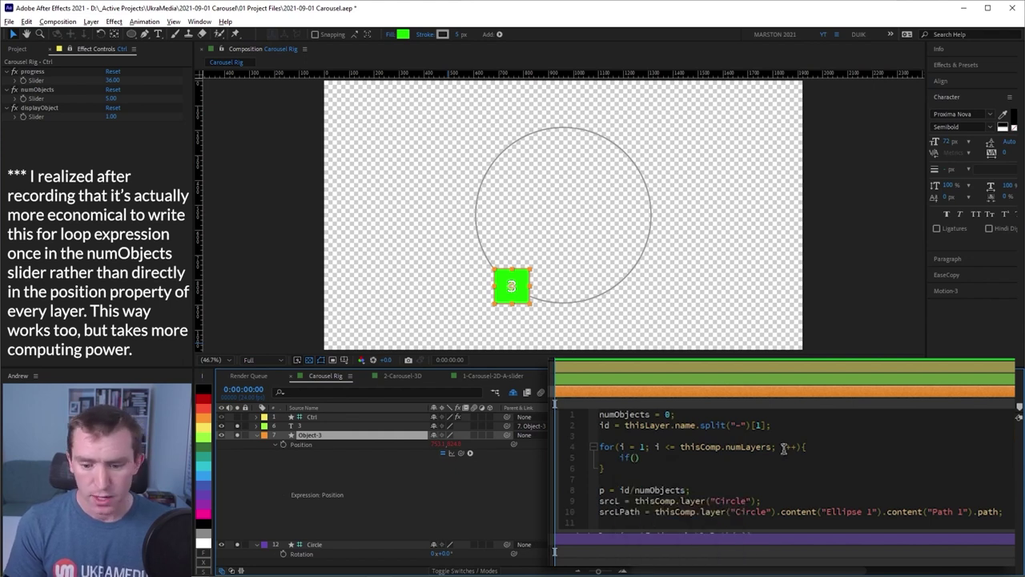
text(thisComp.)
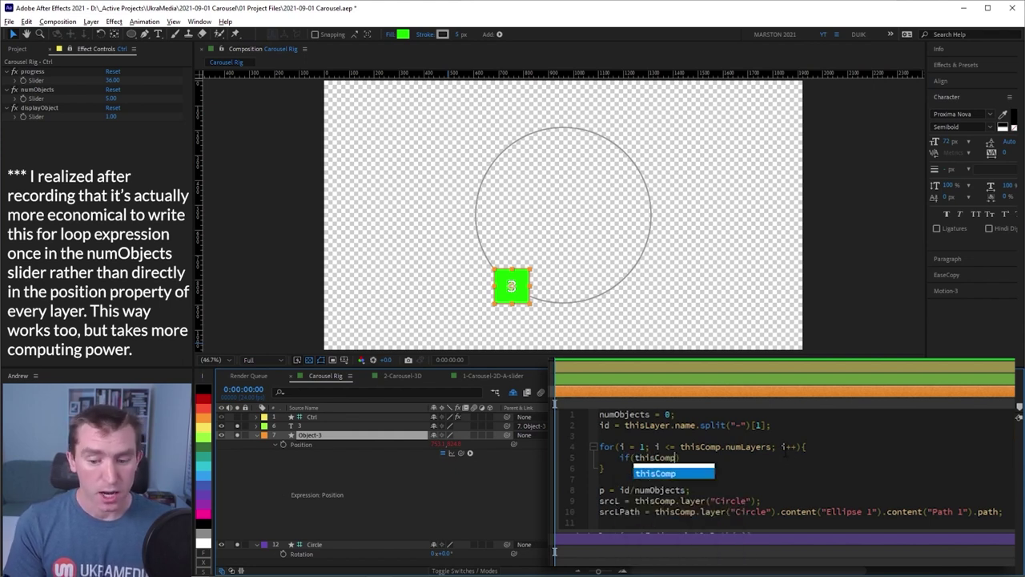
text(layer()
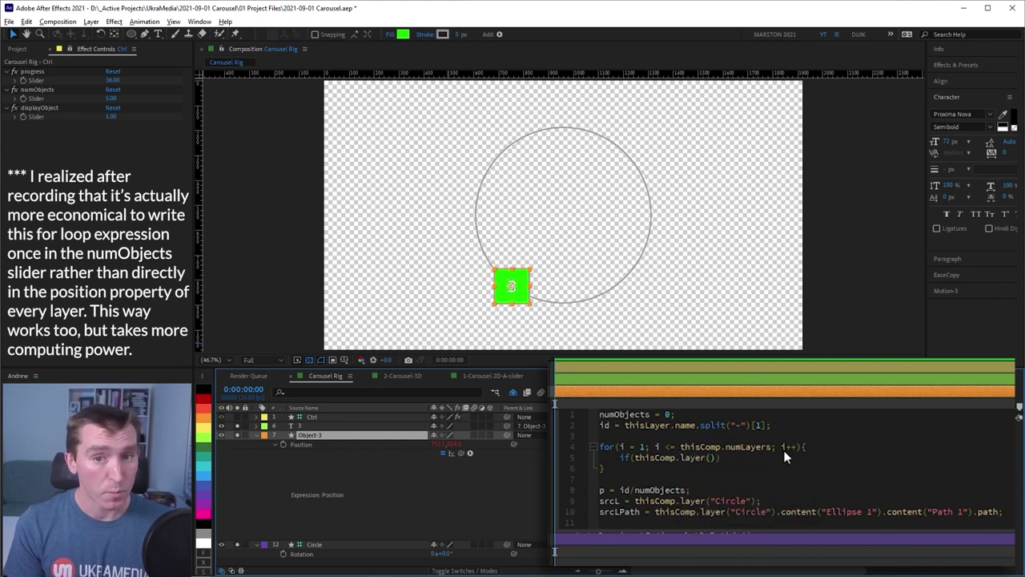
text(i)
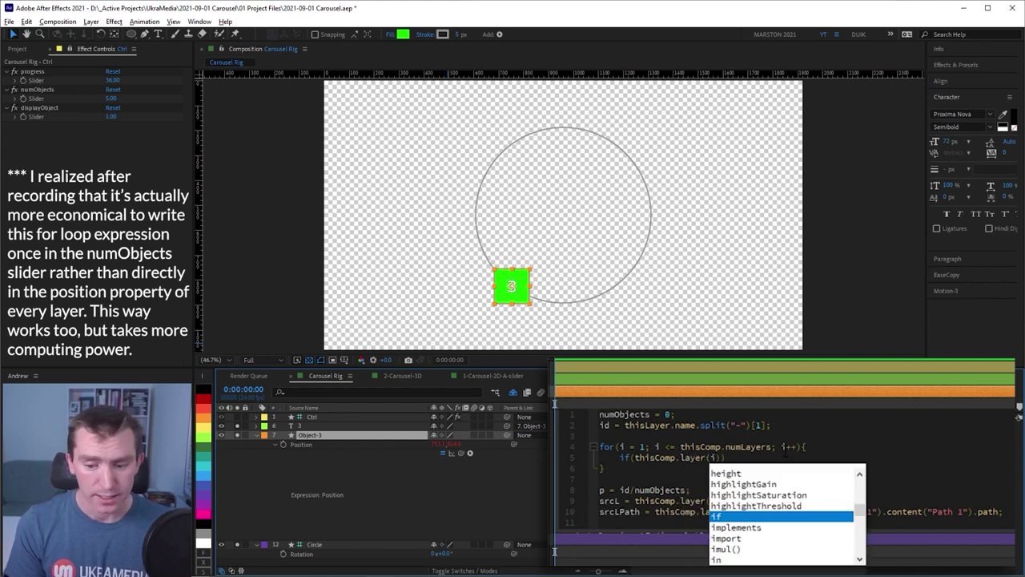
text().name.)
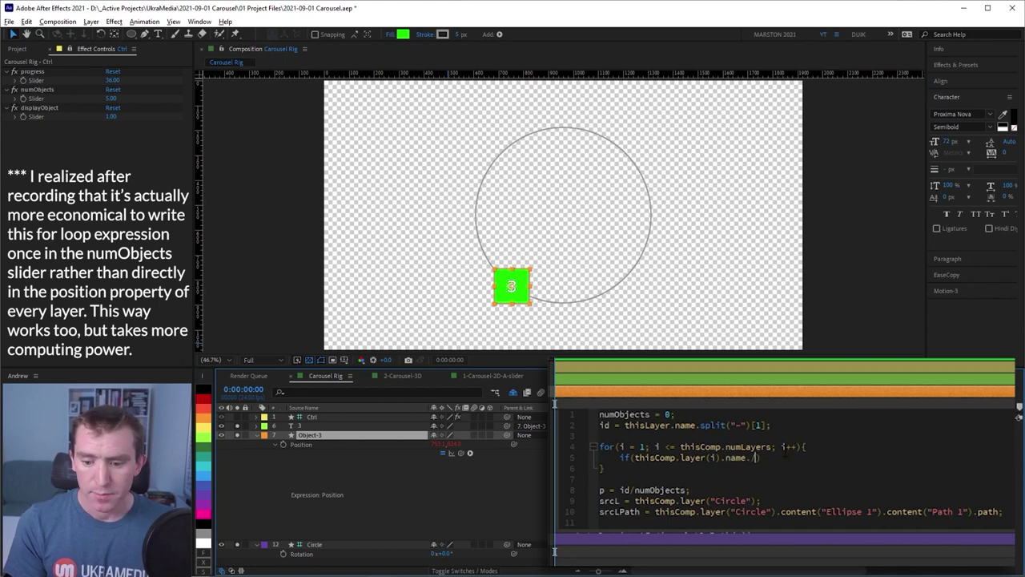
text(split(")
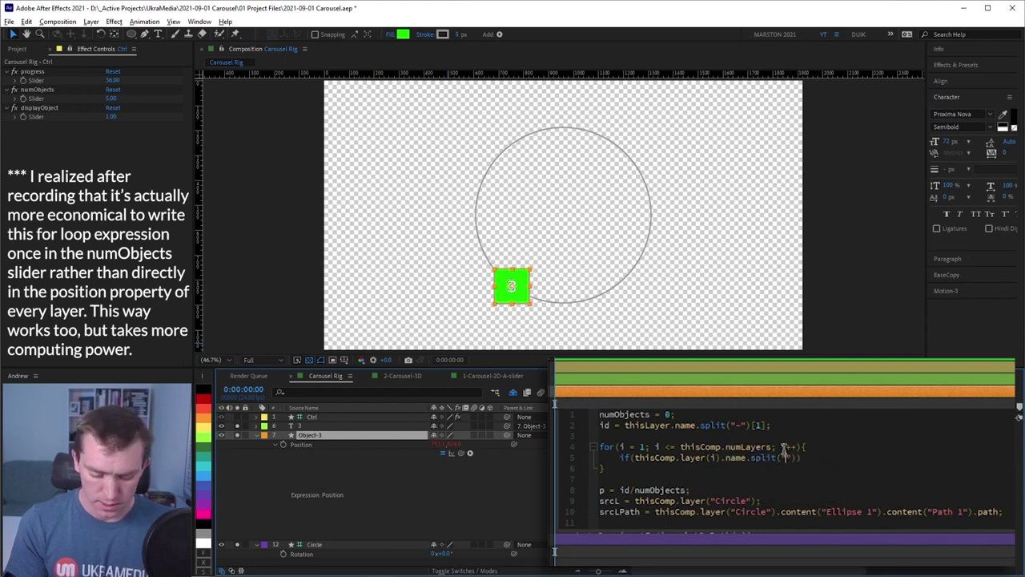
text(-)
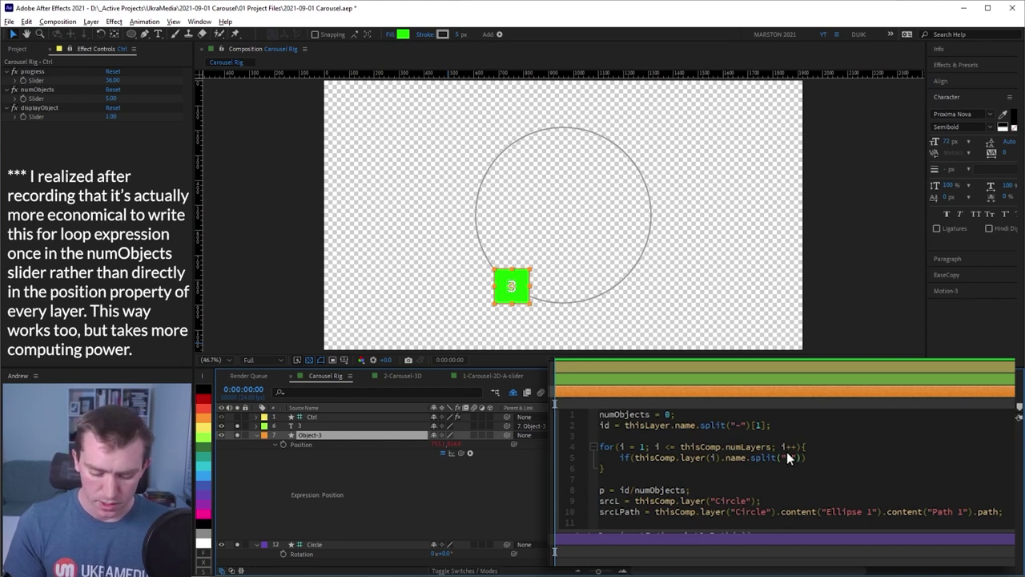
text([0] == )
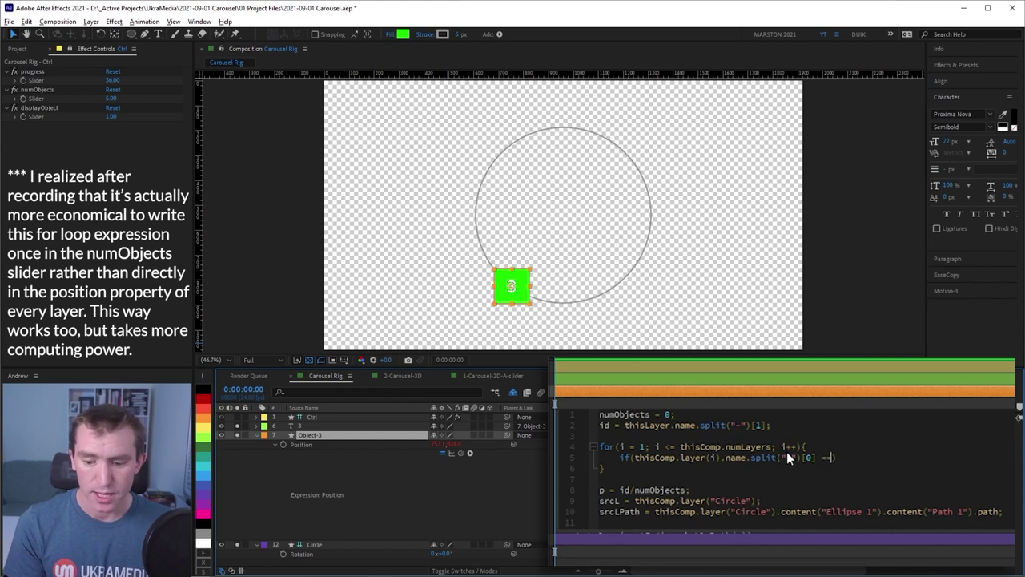
text("Object)
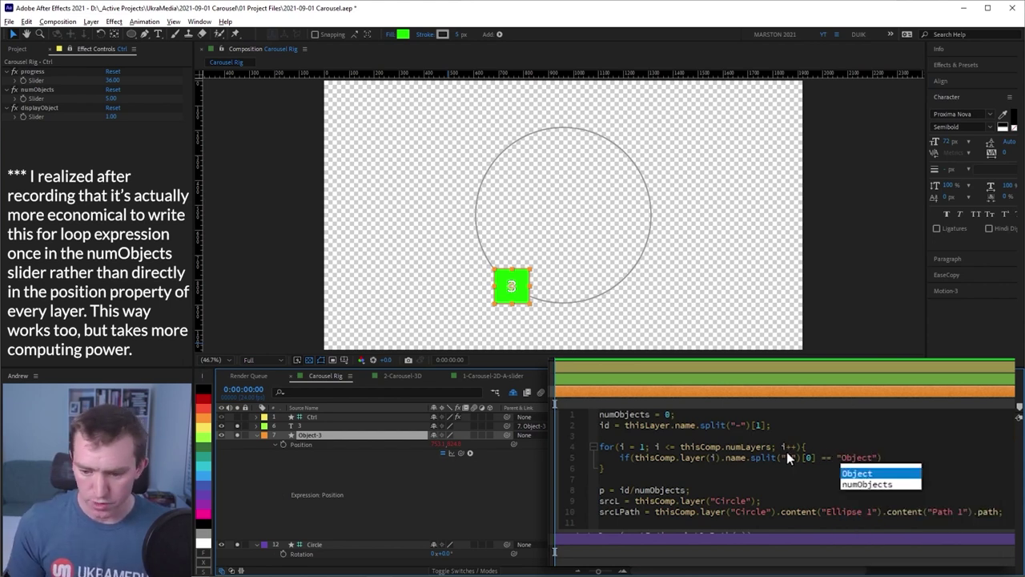
text("))
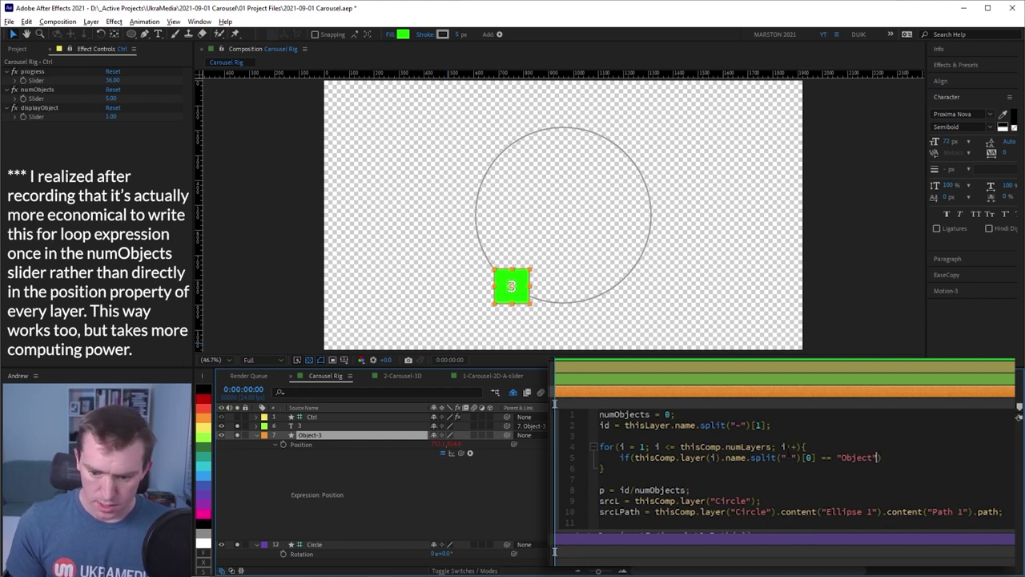
Step: Give the if statement a braced body containing numObjects += 1; and highlight thisComp.numLayers and thisComp.layer(i) for review
text({)
key(Return)
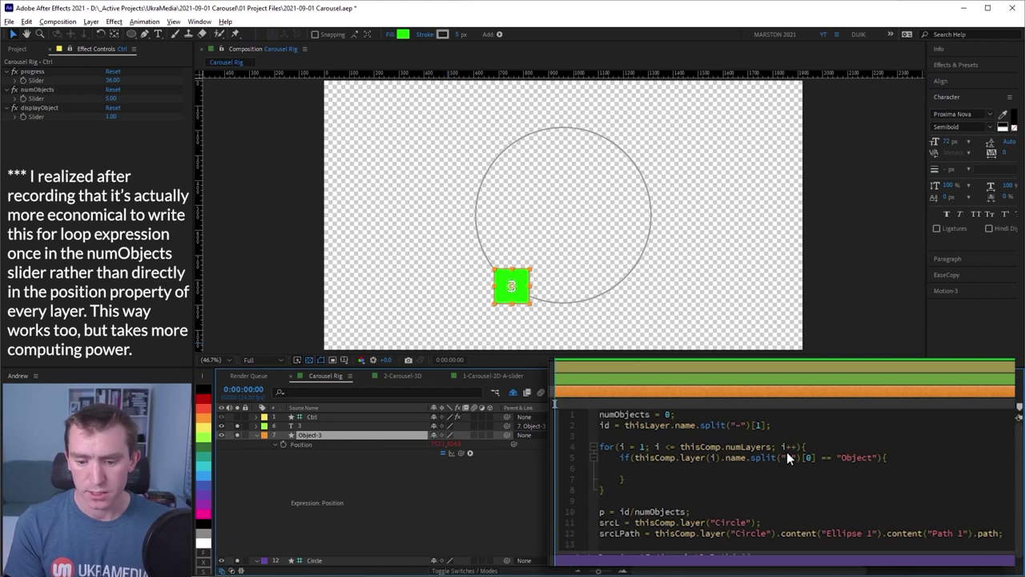
text(numObjec)
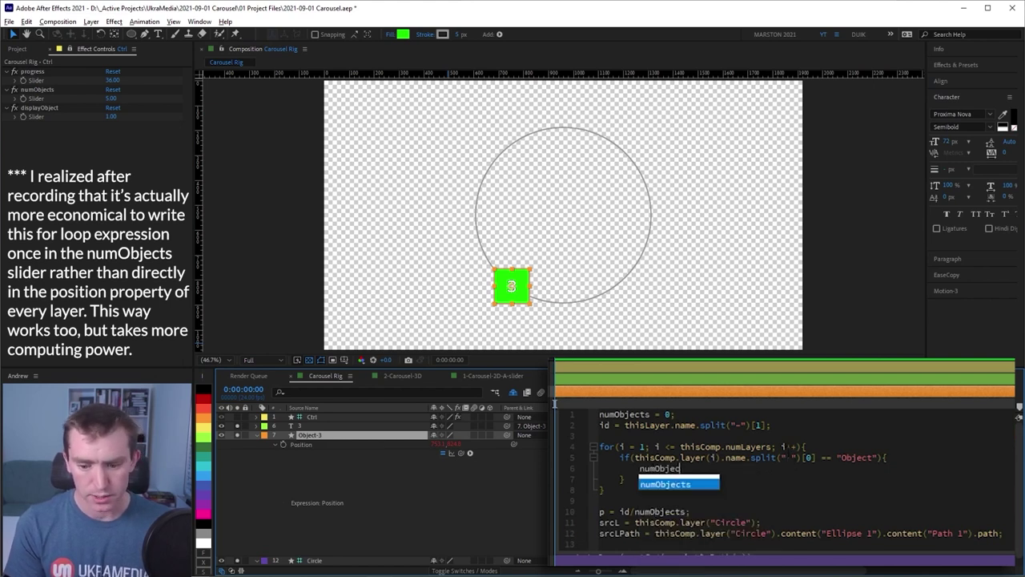
text(ts +)
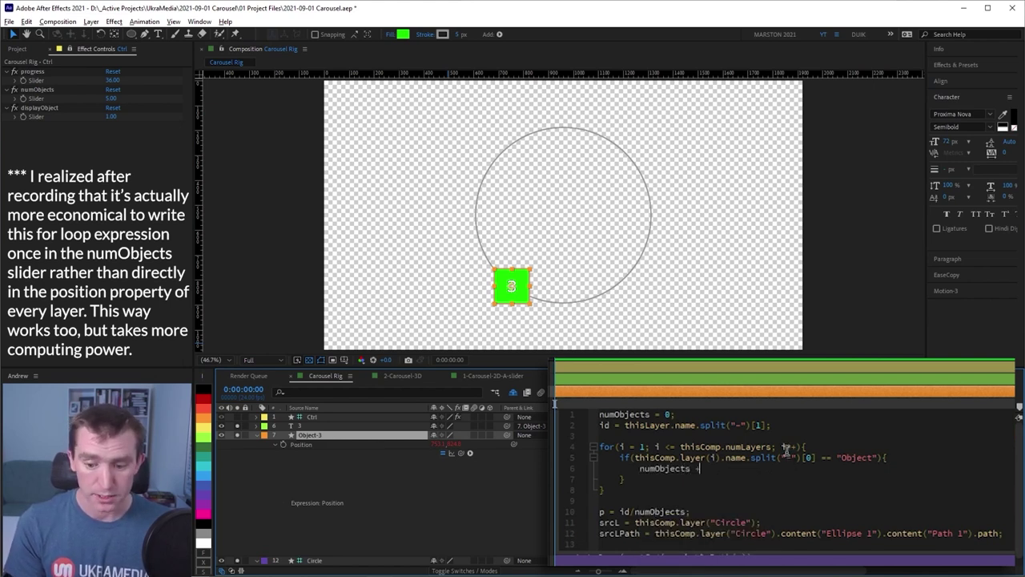
text(= 1;)
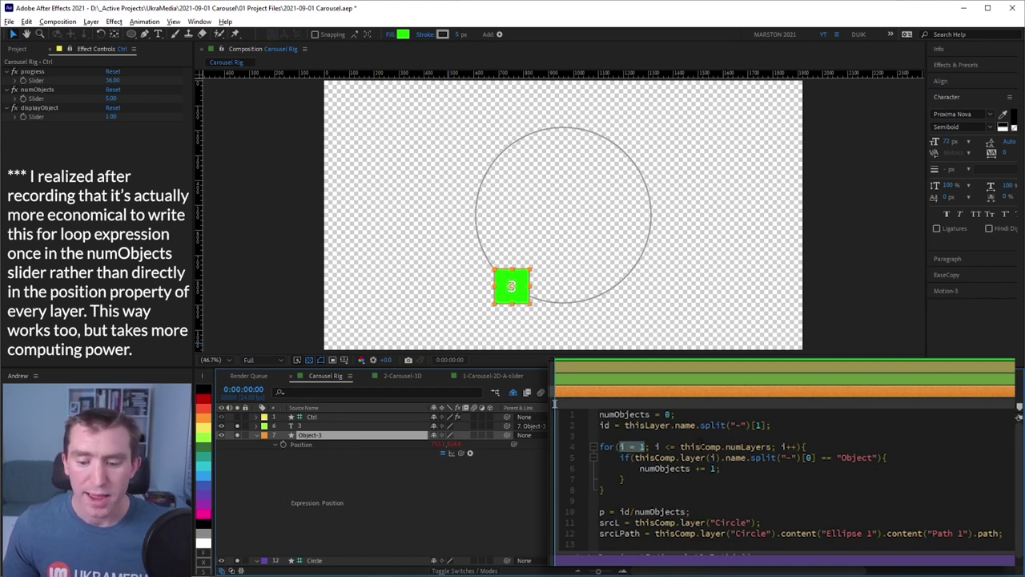
drag(681, 446, 771, 449)
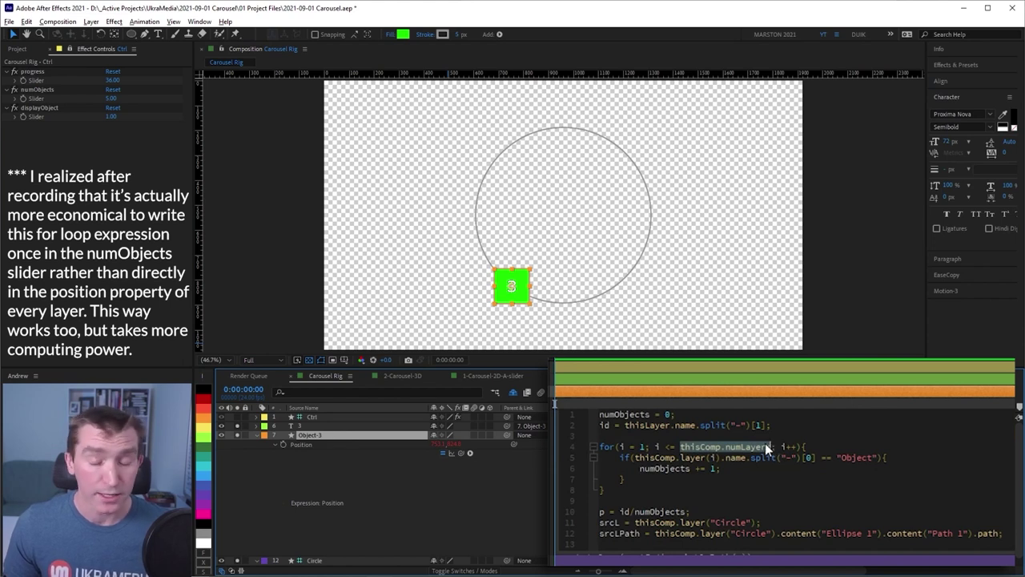
drag(634, 457, 719, 453)
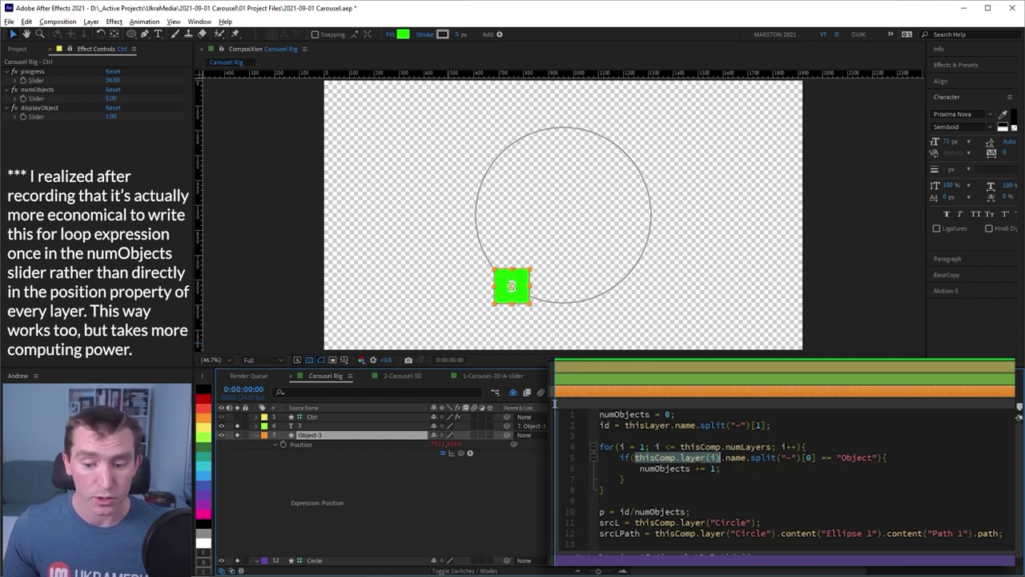
Step: Examine the if condition's layer name reference, its split("-") call and the index 0
click(710, 457)
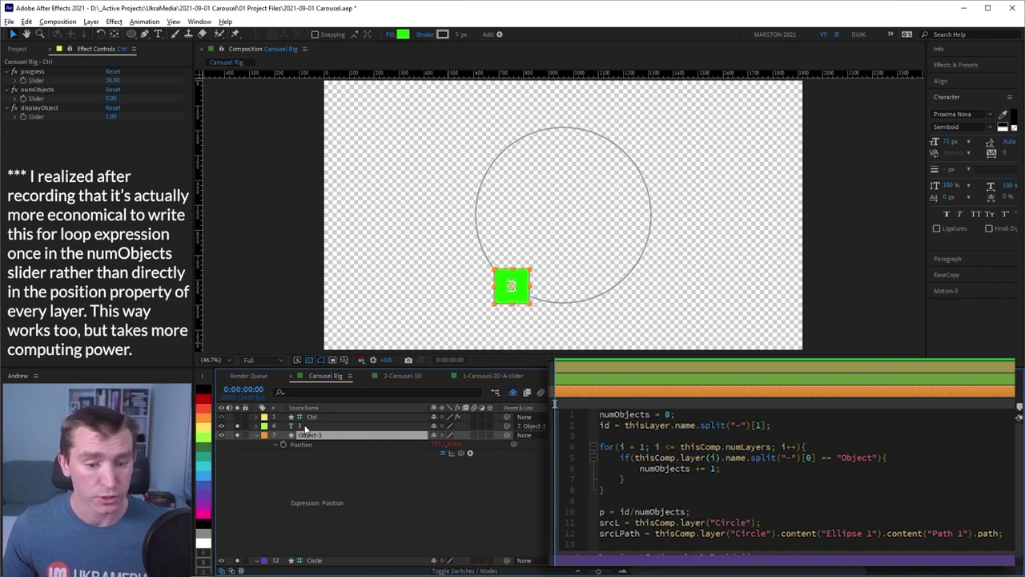
double_click(735, 457)
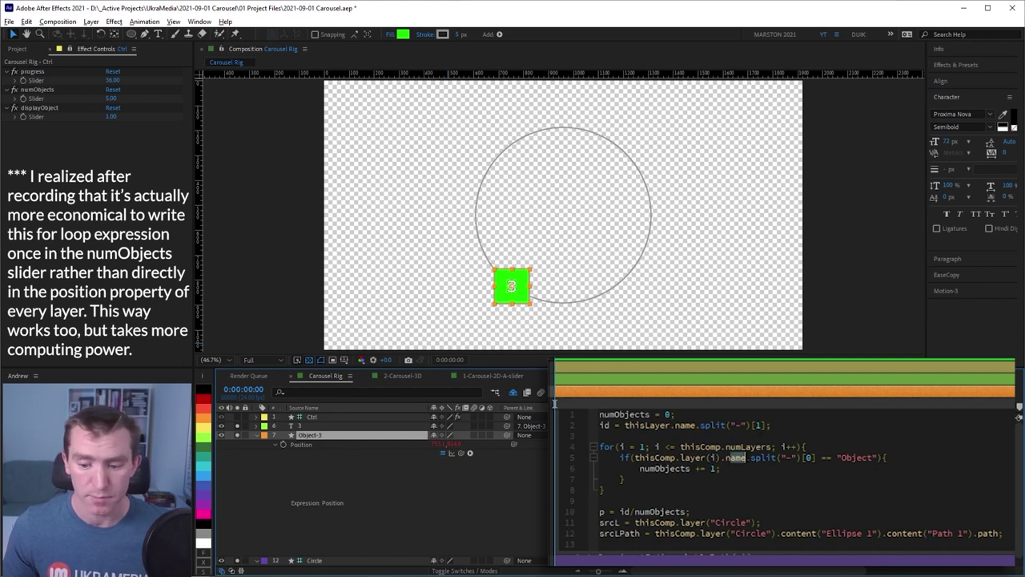
key(ctrl+Right)
key(ctrl+shift+Right)
key(Right)
key(Right)
key(Right)
key(shift+Right)
key(Right)
key(Right)
key(Right)
key(Right)
key(shift+Right)
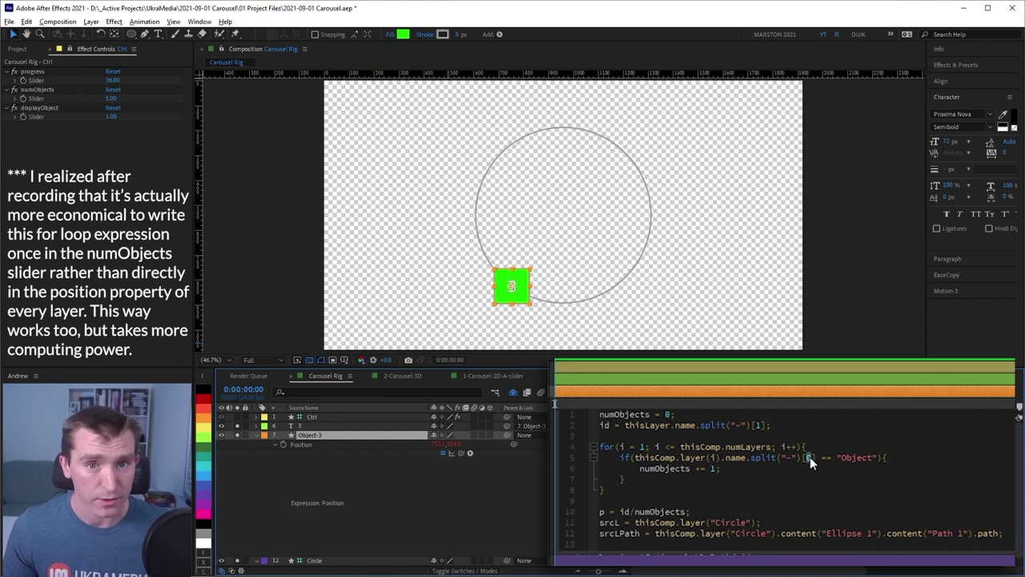
Step: Highlight the comparison string Object at the end of the if condition for review
key(Right)
key(Right)
key(Right)
key(Right)
key(Right)
key(Right)
key(Right)
key(shift+Right)
key(shift+Right)
key(shift+Right)
key(shift+Right)
key(shift+Right)
key(shift+Right)
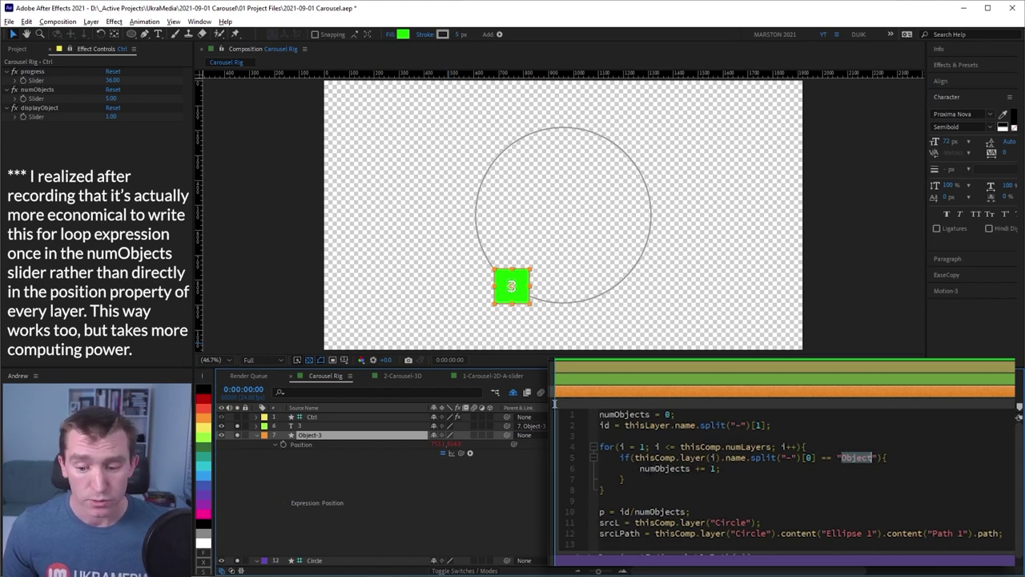
Step: Highlight numObjects in the increment line and the string Object in the condition above it
key(Down)
key(Home)
key(ctrl+shift+Right)
key(shift+Right)
key(shift+Right)
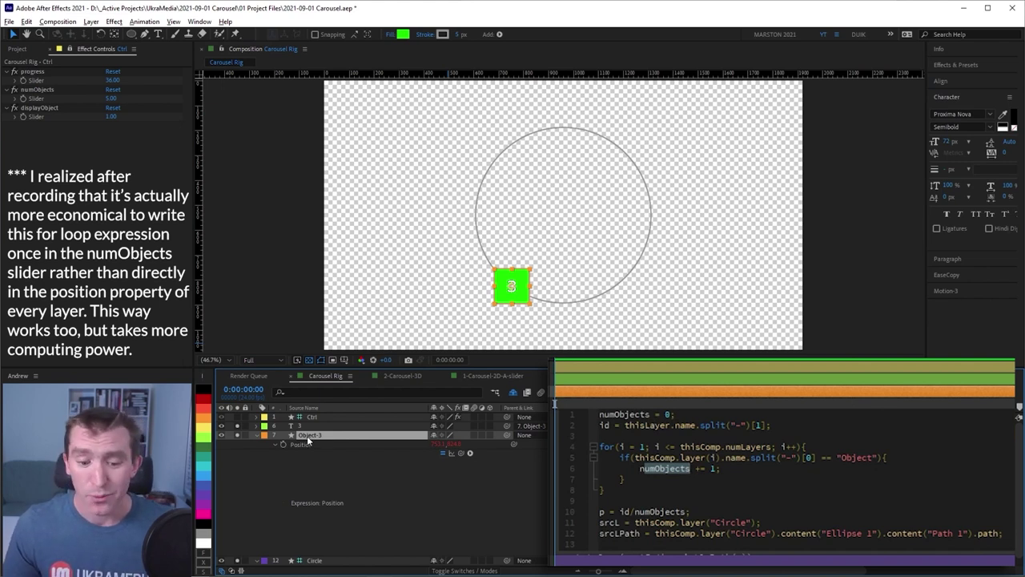
double_click(859, 457)
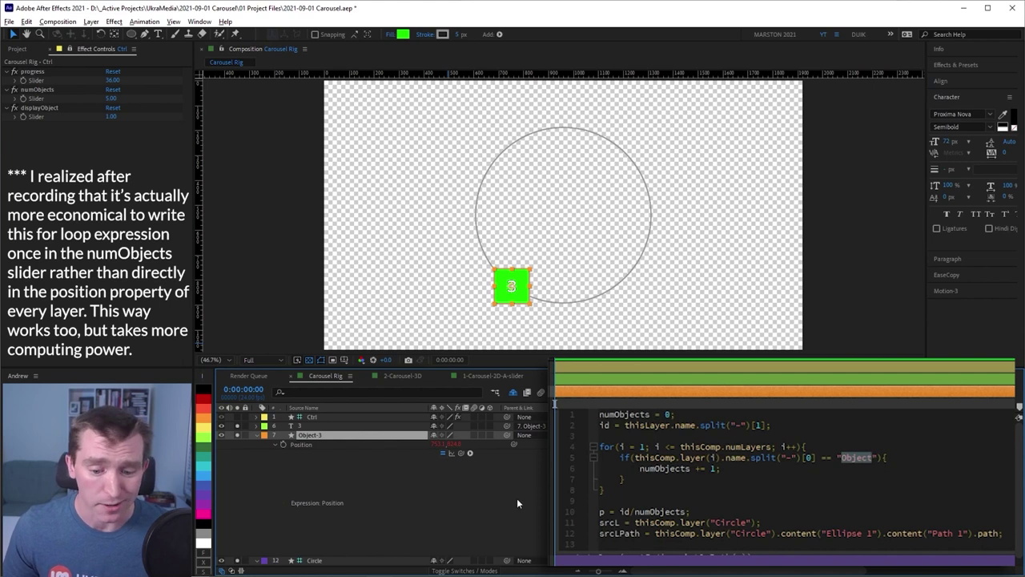
Step: Finish editing Object-3's Position expression, copy only that expression, and reveal the shy layers
click(467, 482)
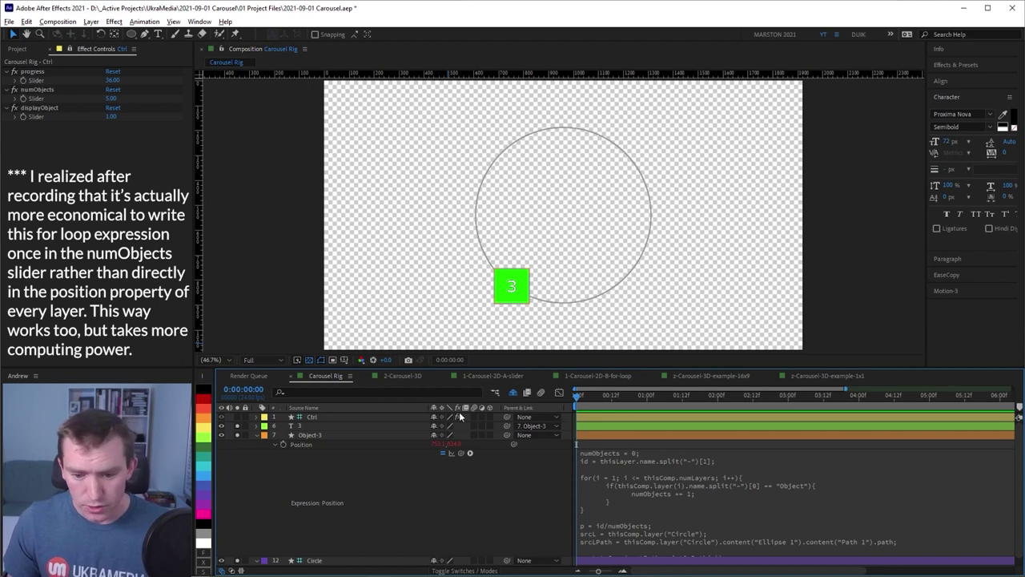
right_click(304, 444)
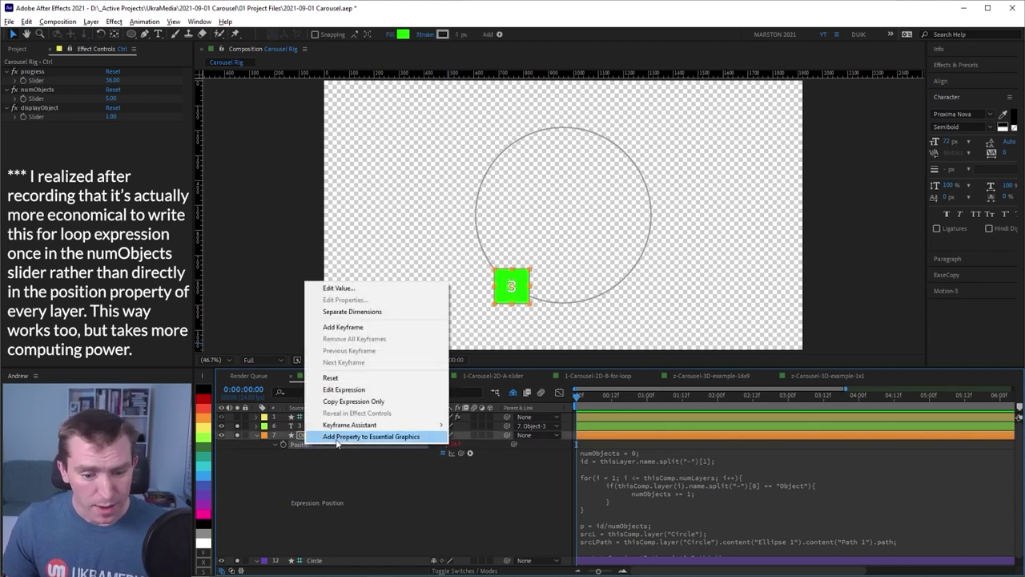
click(344, 393)
click(513, 392)
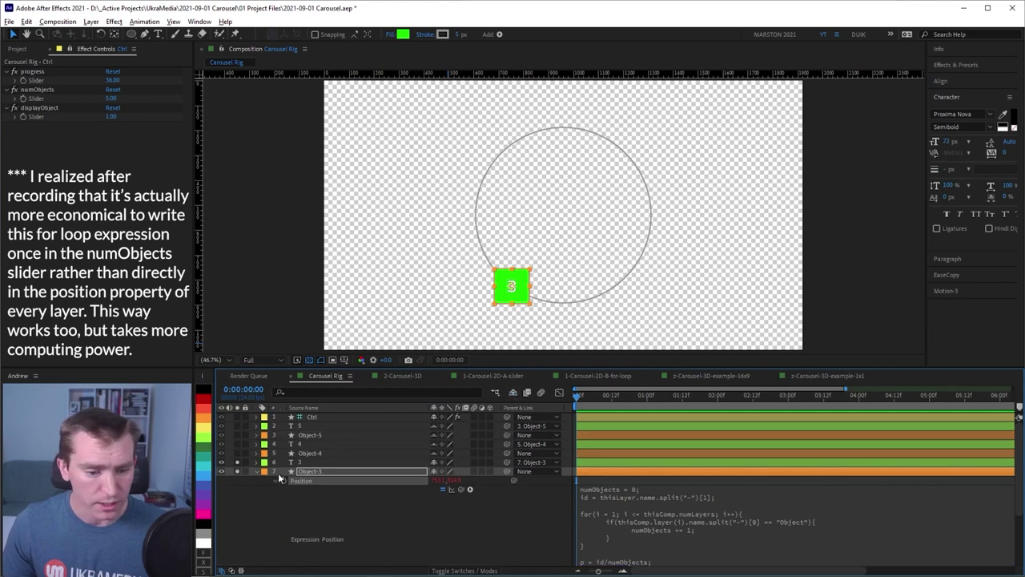
Step: Select all Object layers through Object-3's label group, paste the copied expression onto them, and unsolo the soloed layers
click(256, 471)
click(265, 471)
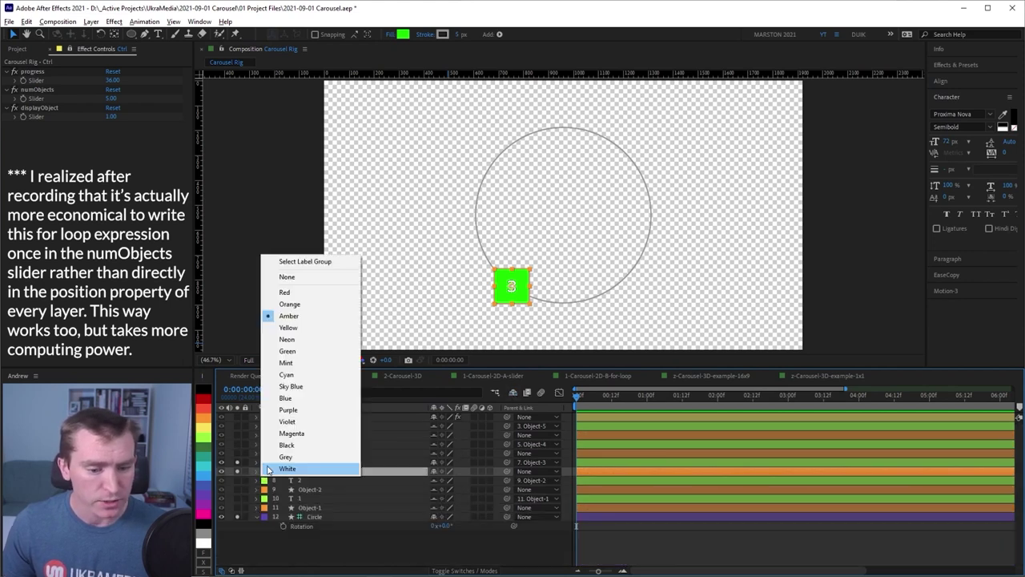
click(301, 262)
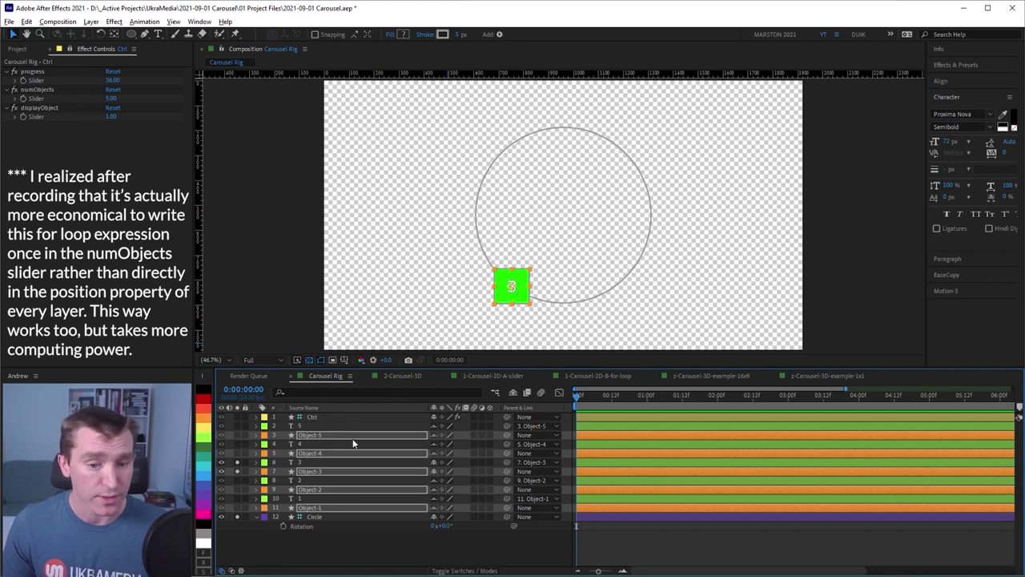
key(F2)
drag(237, 469, 245, 533)
Step: Duplicate the Object-5 layer five times to test the even distribution on the circle
click(327, 437)
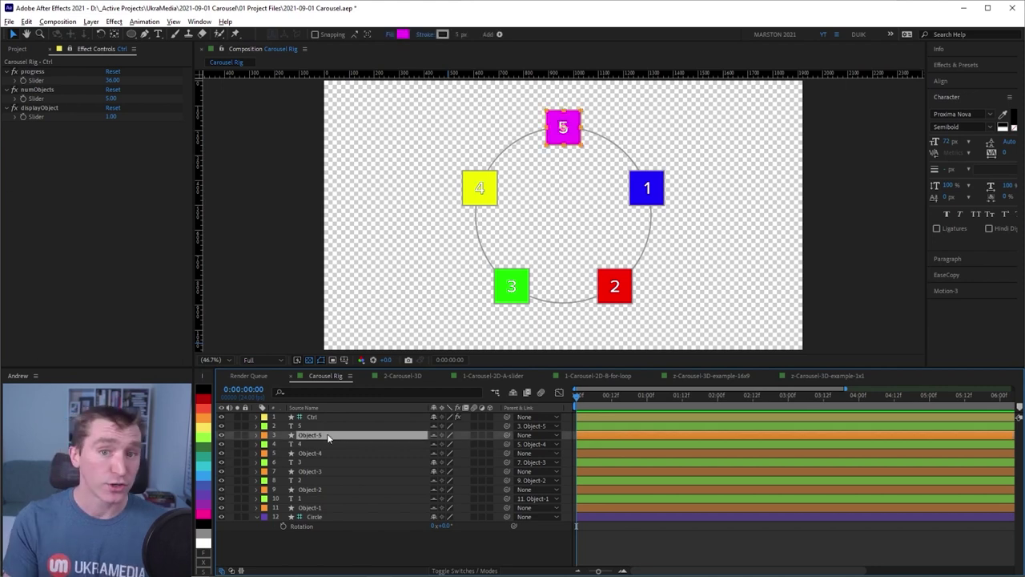
key(ctrl+d)
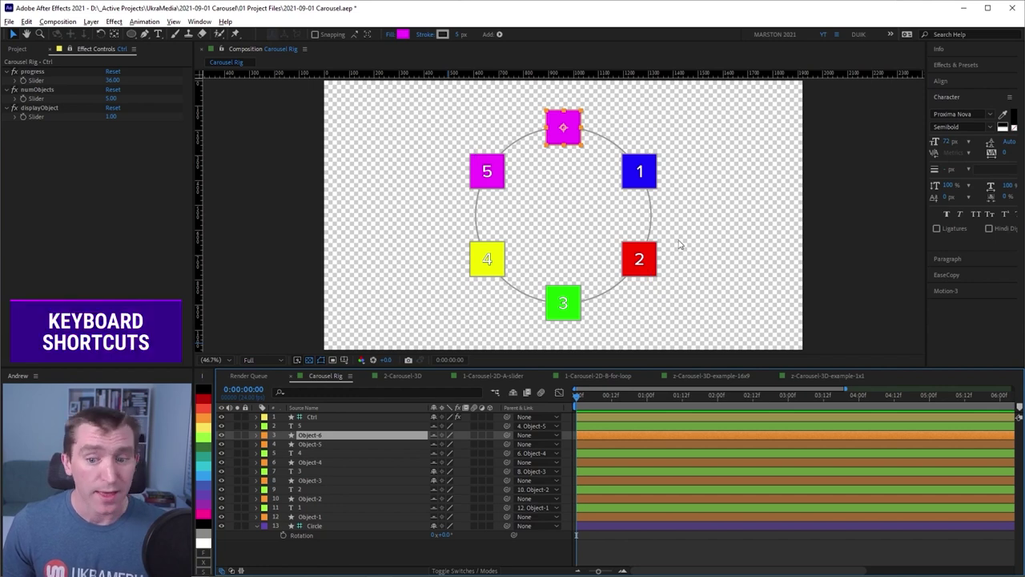
key(ctrl+d)
key(ctrl+d)
key(ctrl+d)
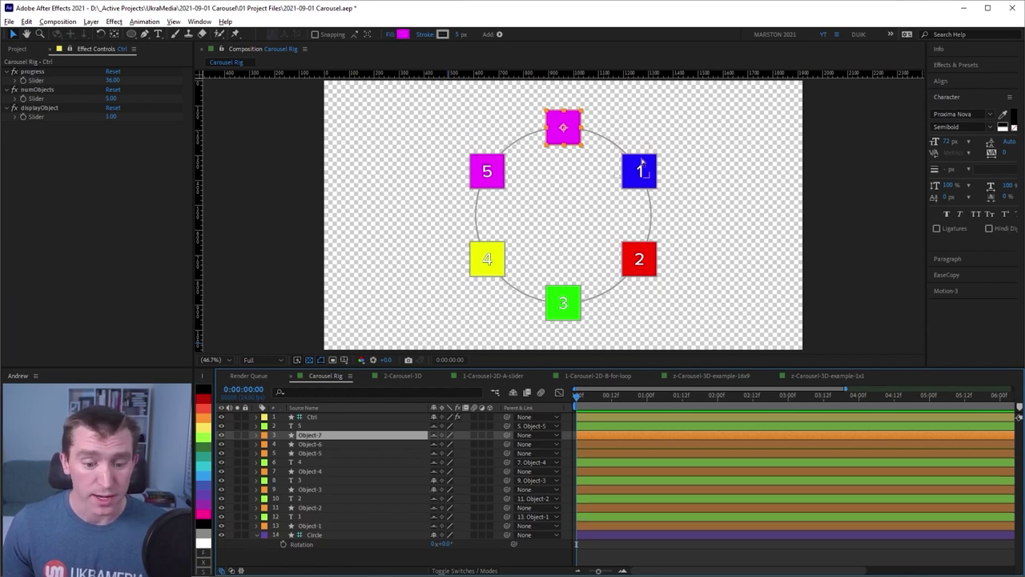
key(ctrl+d)
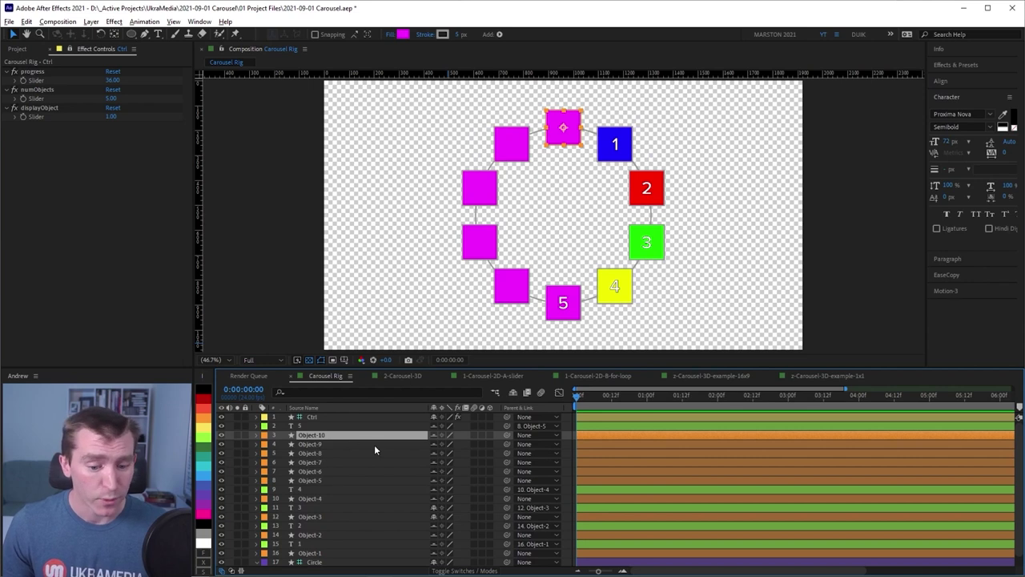
Step: Delete the layers from Object-10 through Object-4 as a test, and undo the deletion
shift+click(311, 498)
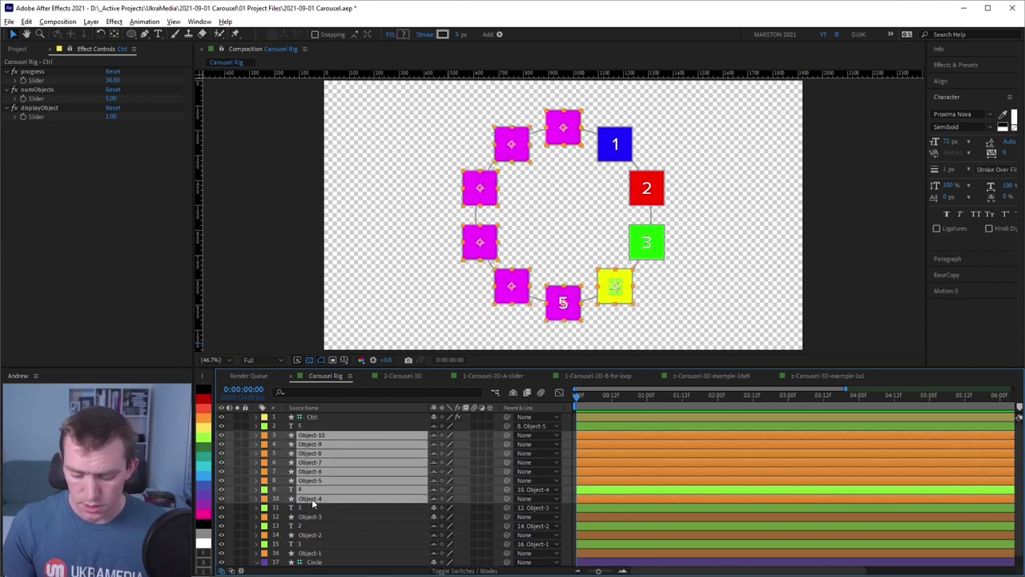
key(Delete)
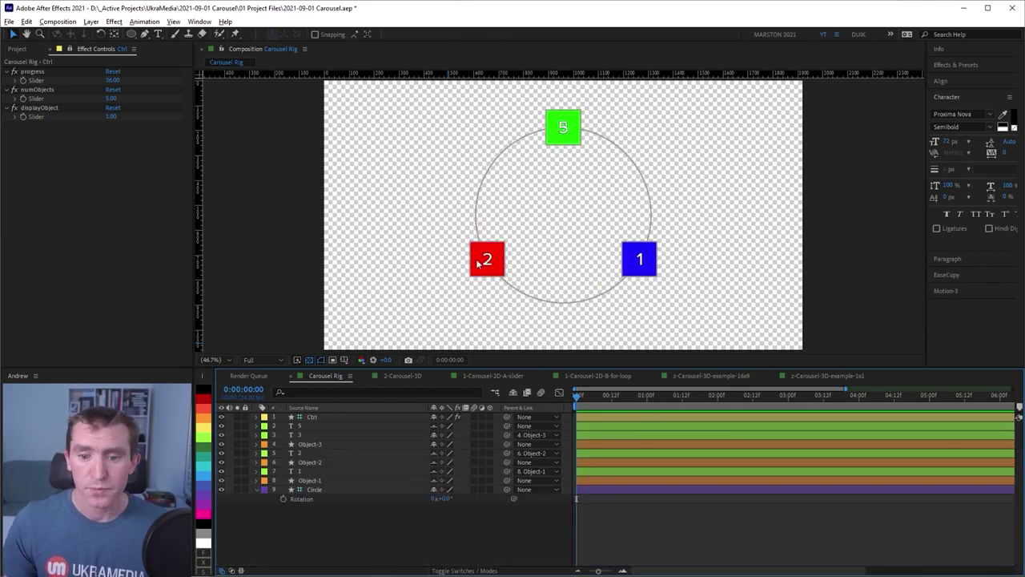
key(ctrl+z)
key(ctrl+z)
Step: Undo the remaining duplications of Object-5 and clear the layer selection
key(Delete)
key(Delete)
key(Delete)
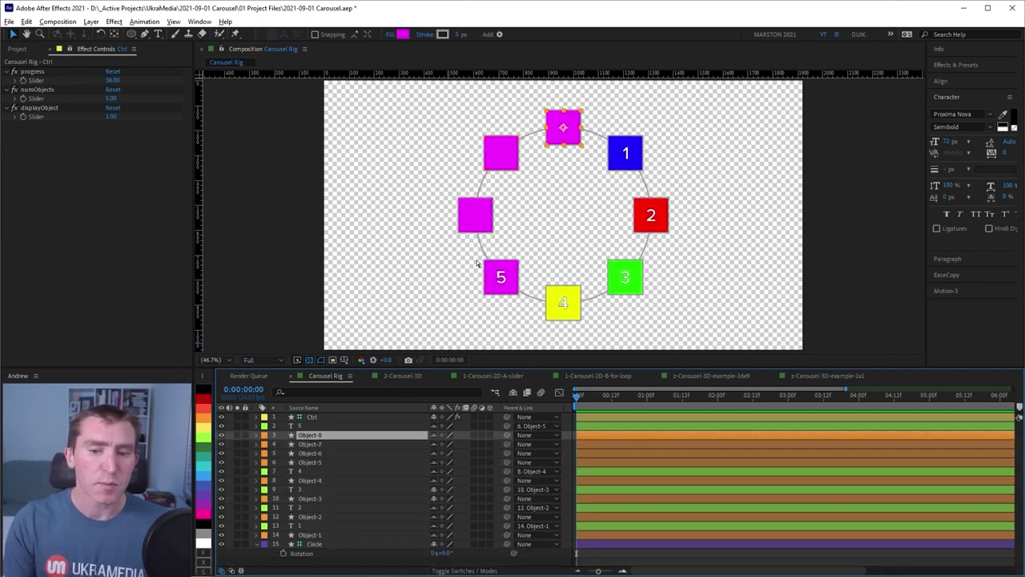
key(Delete)
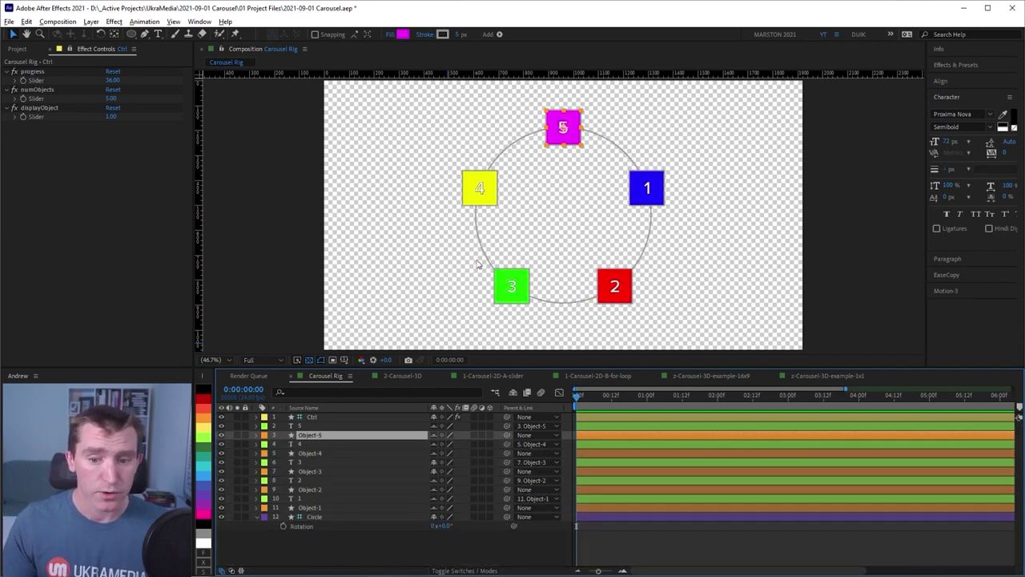
click(365, 559)
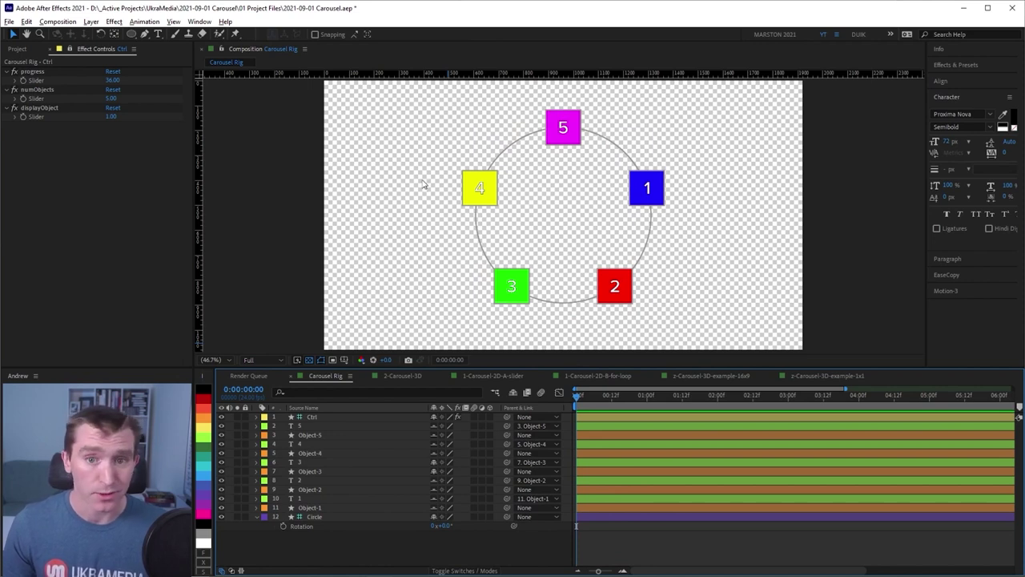
Step: Reveal the Position expression of Object-5 and highlight the string Object in its if condition
click(303, 435)
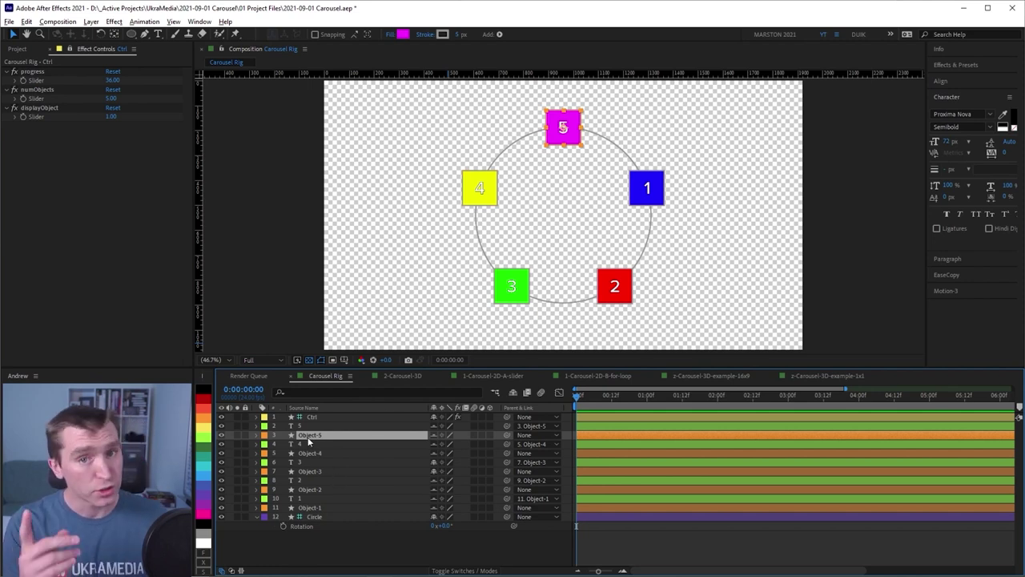
key(p)
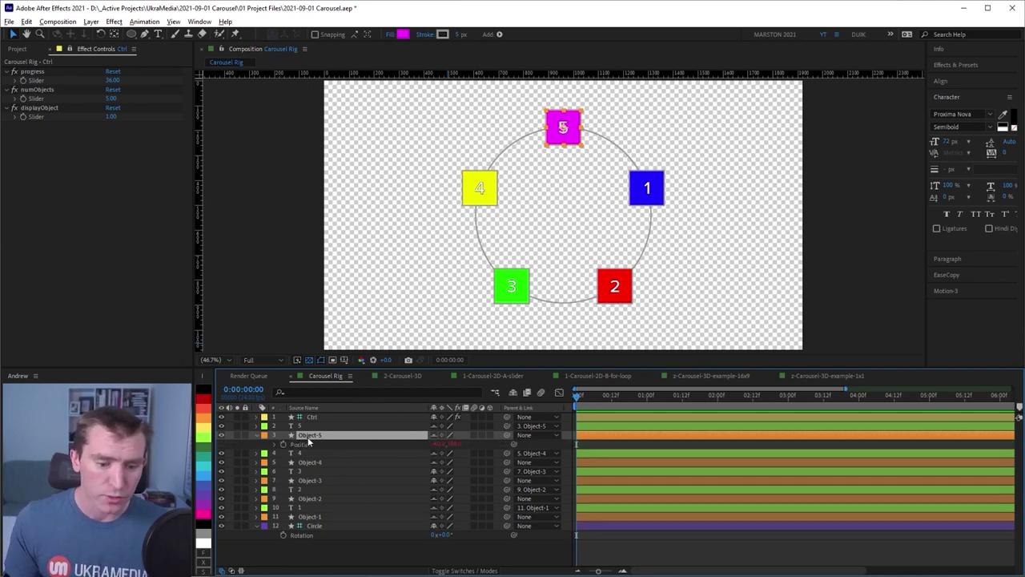
alt+click(279, 445)
key(ctrl+v)
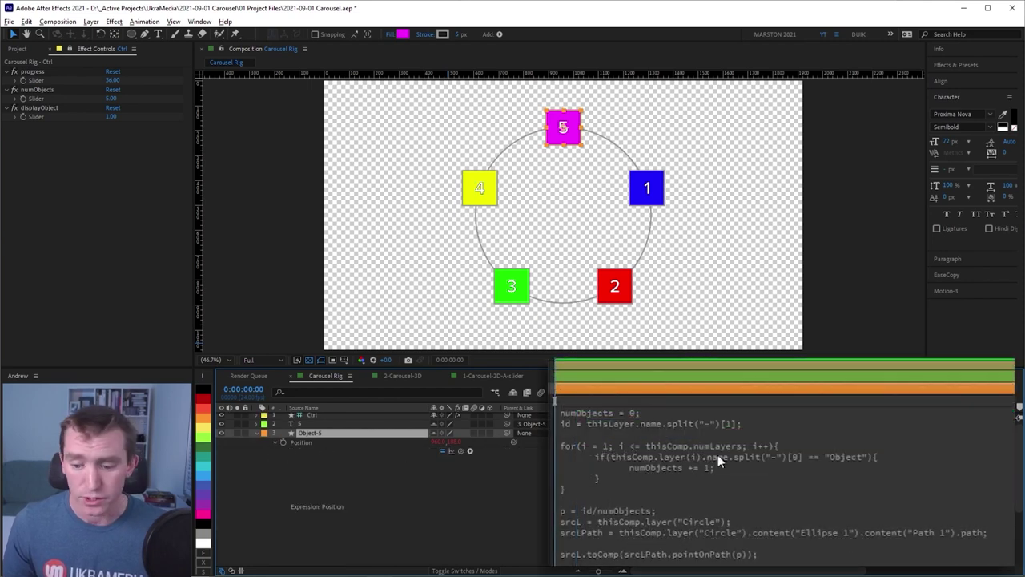
key(ctrl+a)
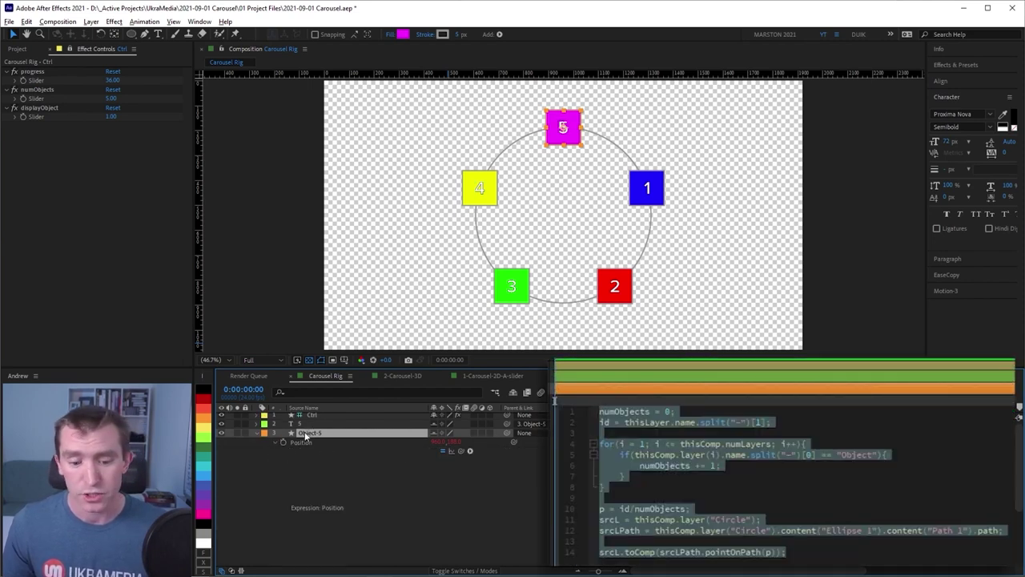
click(838, 454)
drag(839, 454, 873, 454)
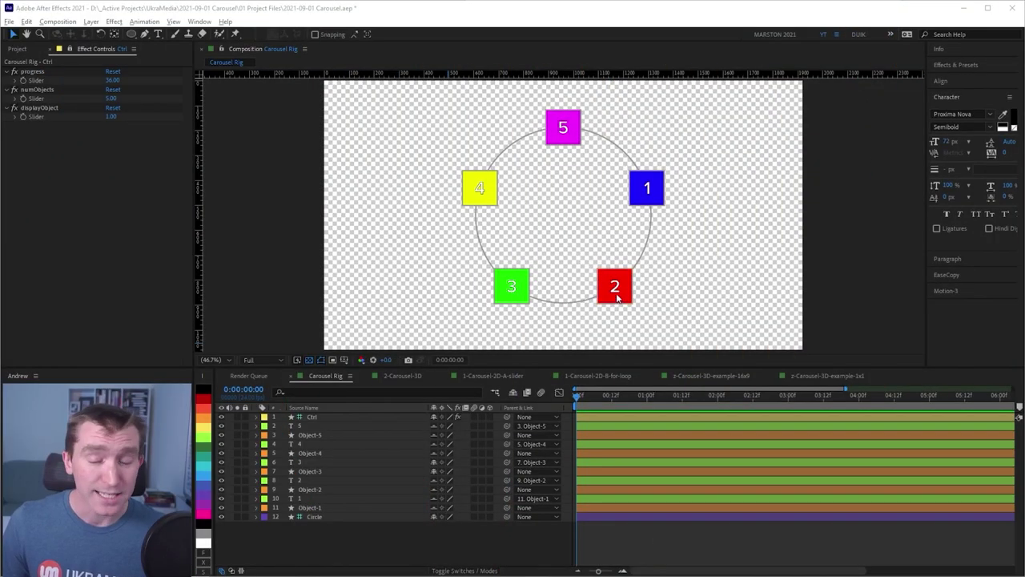
Step: Set the displayObject slider on the Ctrl layer to 2
click(39, 109)
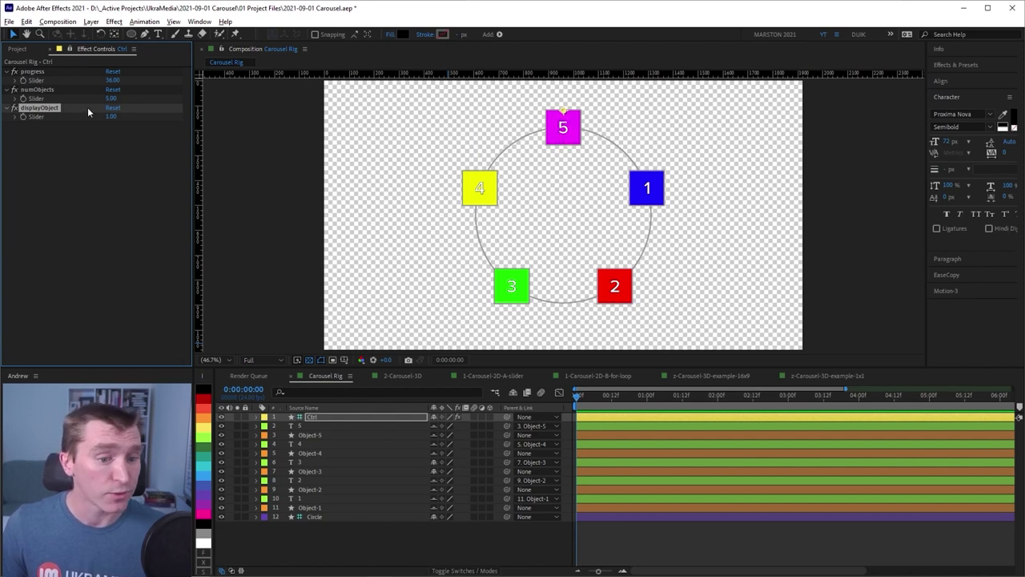
click(112, 118)
text(2)
key(Return)
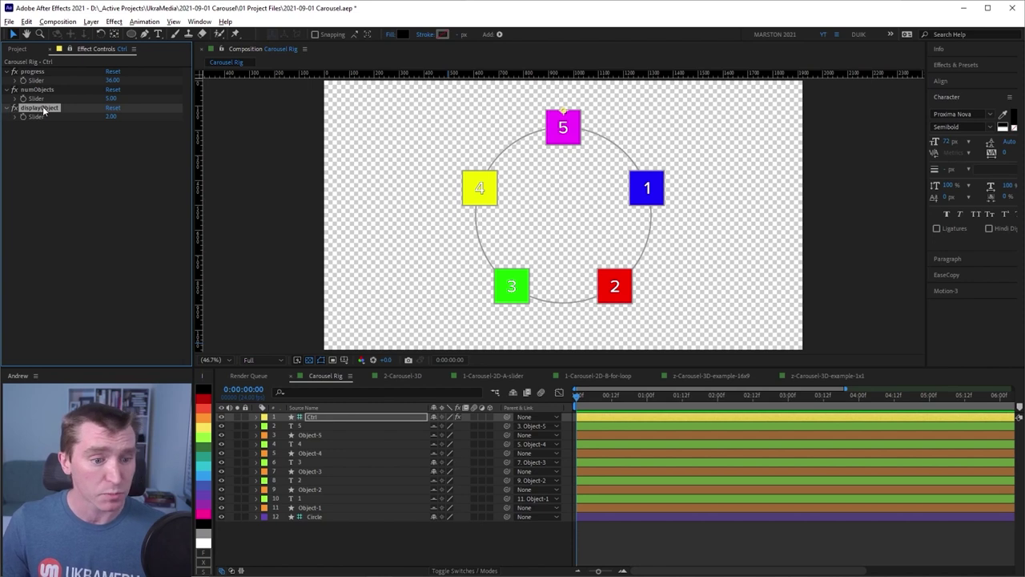
Step: Rotate the Circle layer to -144° so square 2 sits at the top, and undo the rotation
click(329, 517)
key(r)
drag(435, 526, 372, 526)
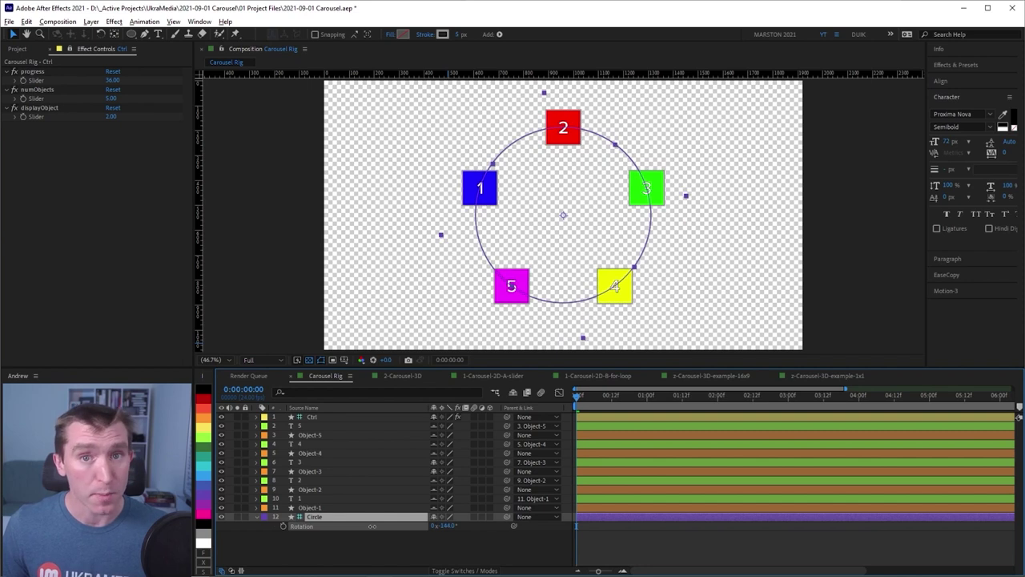
key(ctrl+z)
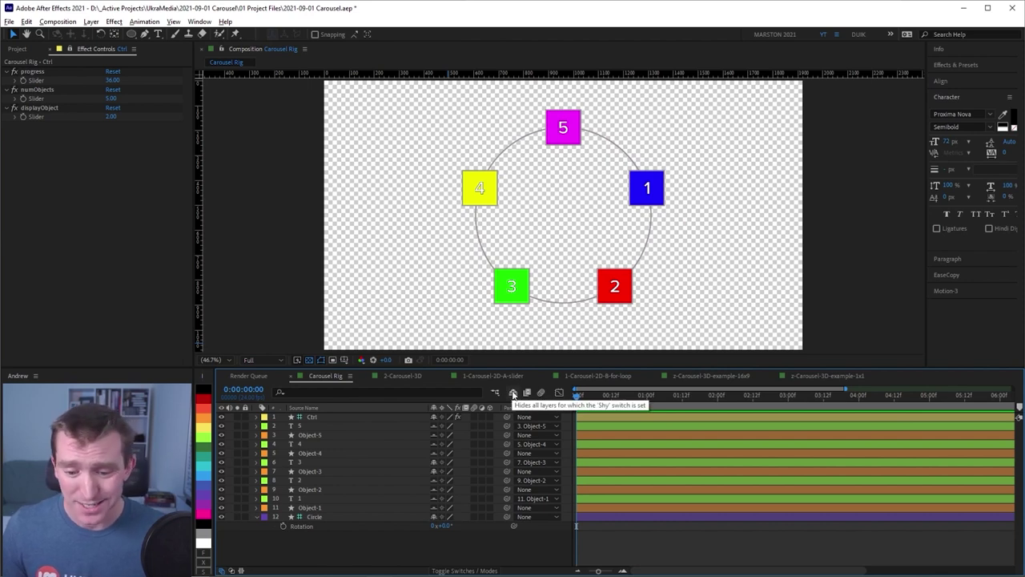
Step: Hide the shy layers, view Object-3's Position expression, and collapse the layer again
click(513, 394)
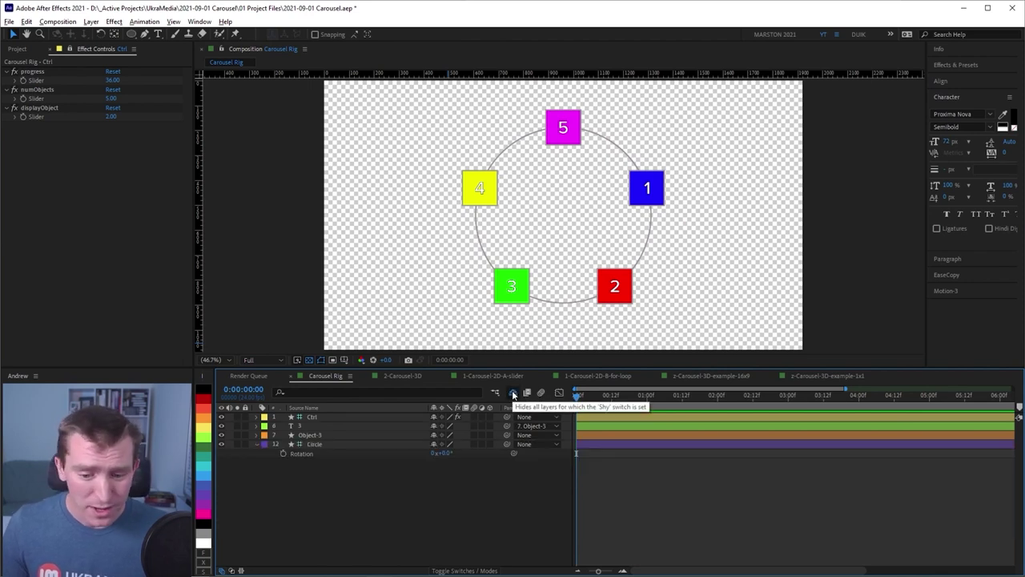
click(309, 435)
key(p)
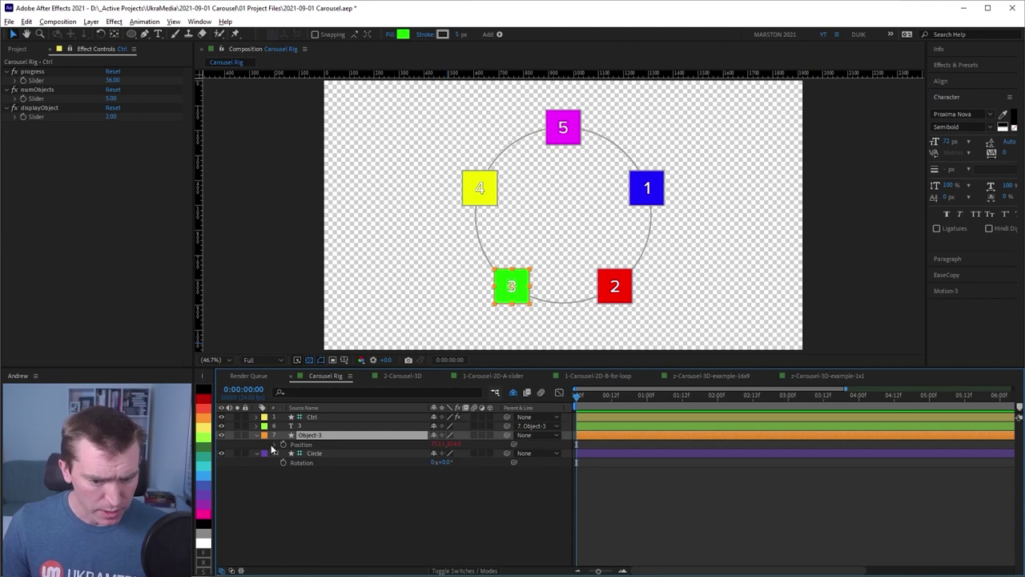
click(274, 444)
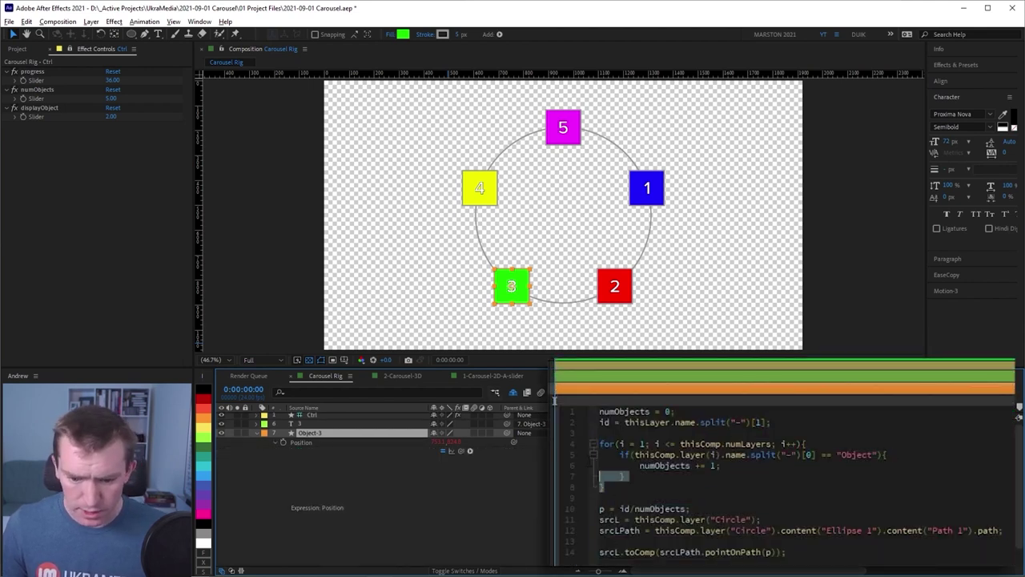
drag(554, 401, 551, 425)
click(399, 501)
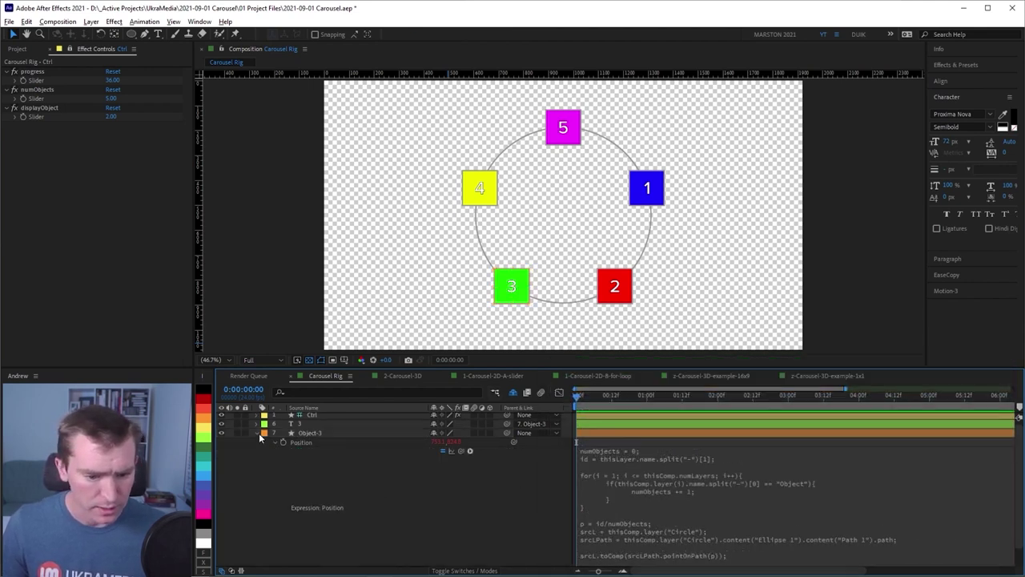
click(253, 437)
Step: Search the Circle layer's properties for "path"
key(r)
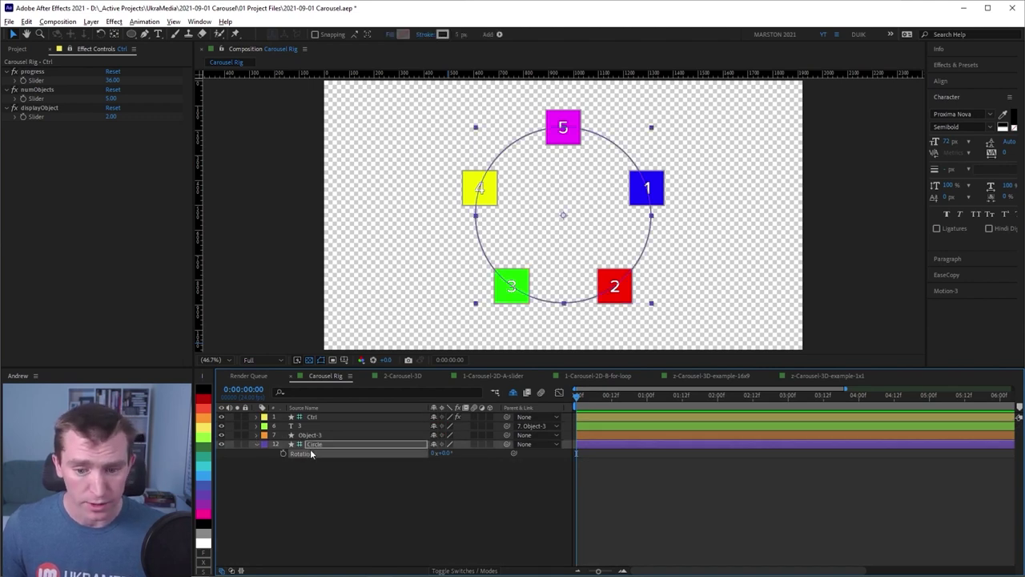
key(ctrl+f)
text(path)
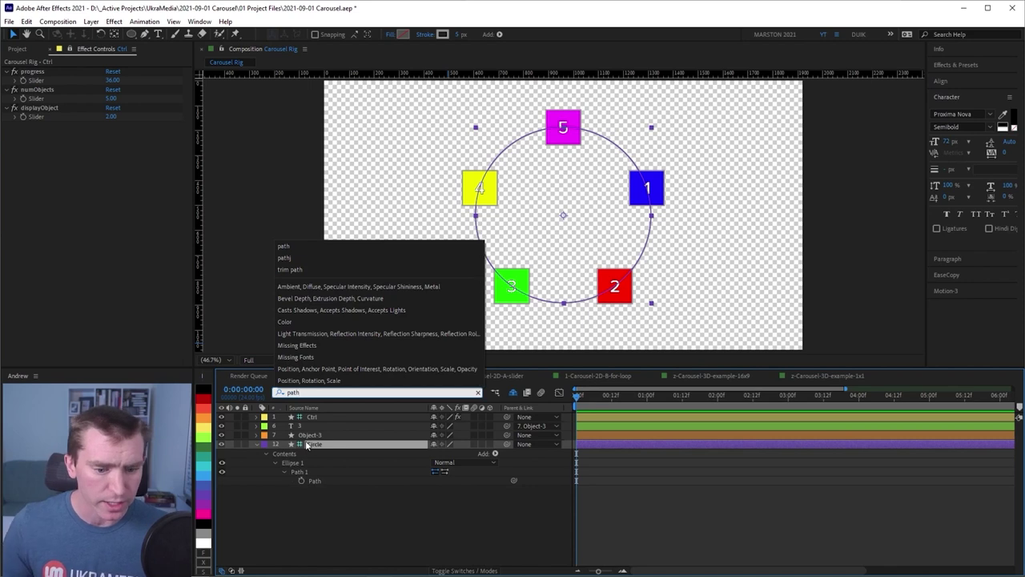
Step: Try stretching the Circle layer's path sideways, and undo the change
click(304, 473)
mouse_move(651, 219)
mouse_down()
mouse_move(710, 248)
mouse_move(565, 227)
mouse_move(665, 216)
mouse_up()
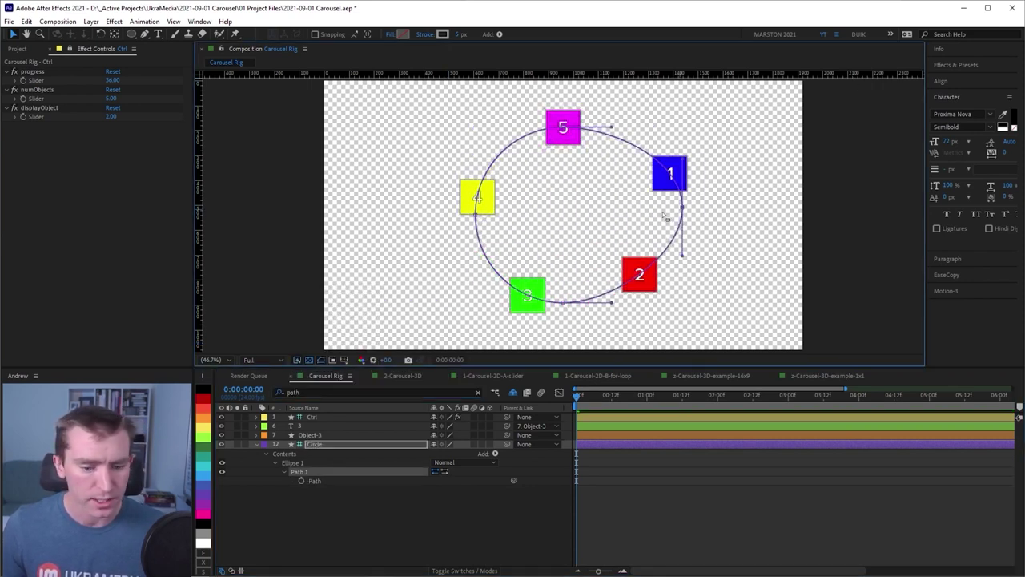
key(ctrl+z)
Step: Add an expression to the Circle layer's Rotation, paste the object-counting code, and enlarge the expression field
click(316, 444)
key(r)
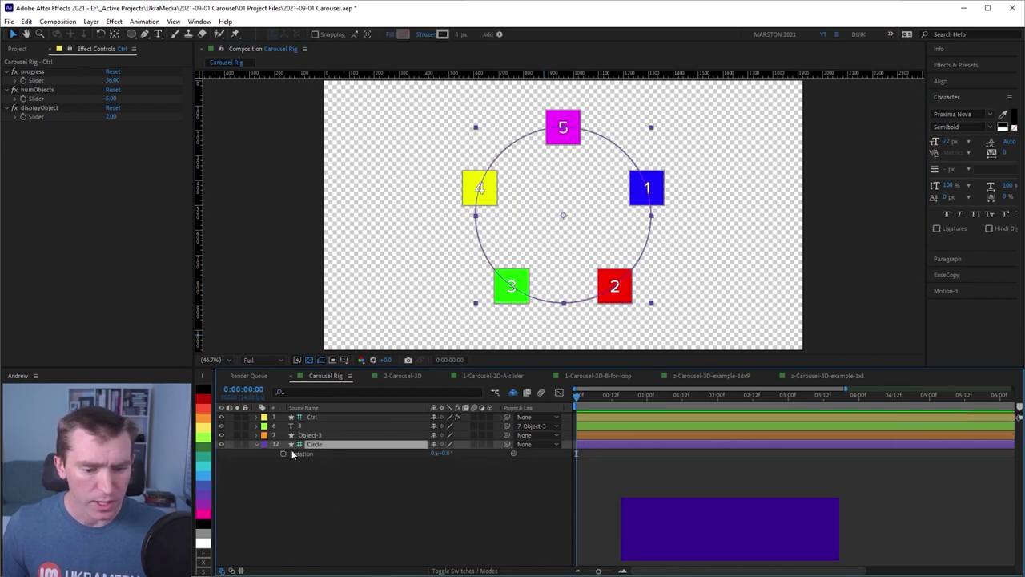
alt+click(282, 453)
key(ctrl+v)
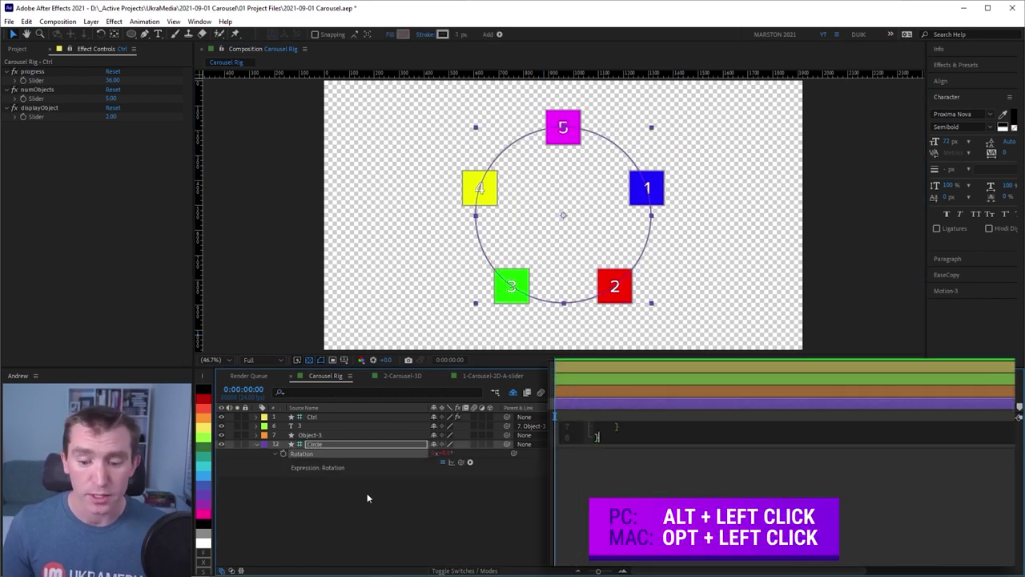
drag(636, 444, 640, 546)
Step: Replace the id line of the Rotation expression with a displayObject variable linked to the Ctrl layer's displayObject slider
drag(767, 437, 573, 437)
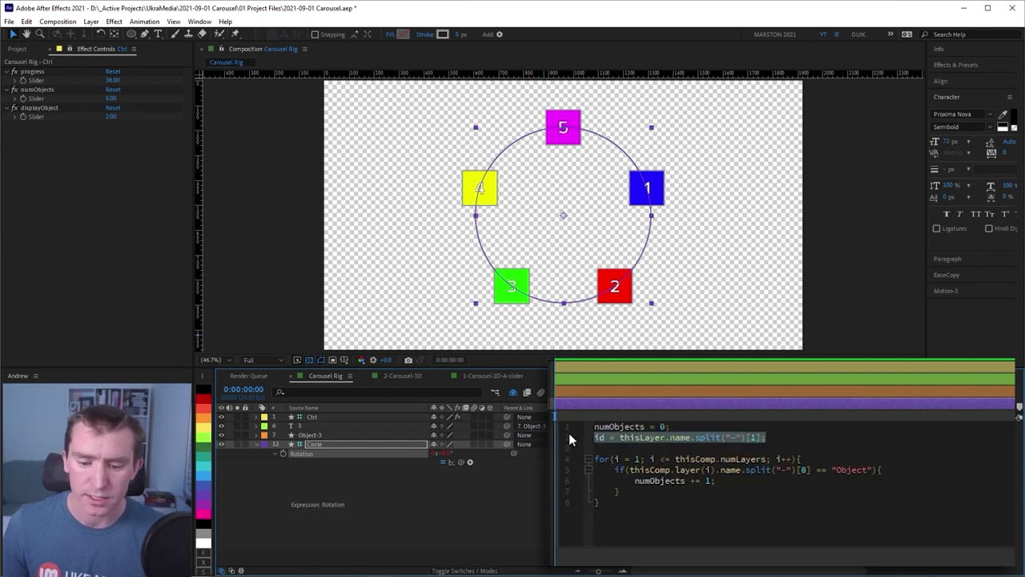
key(BackSpace)
text(display)
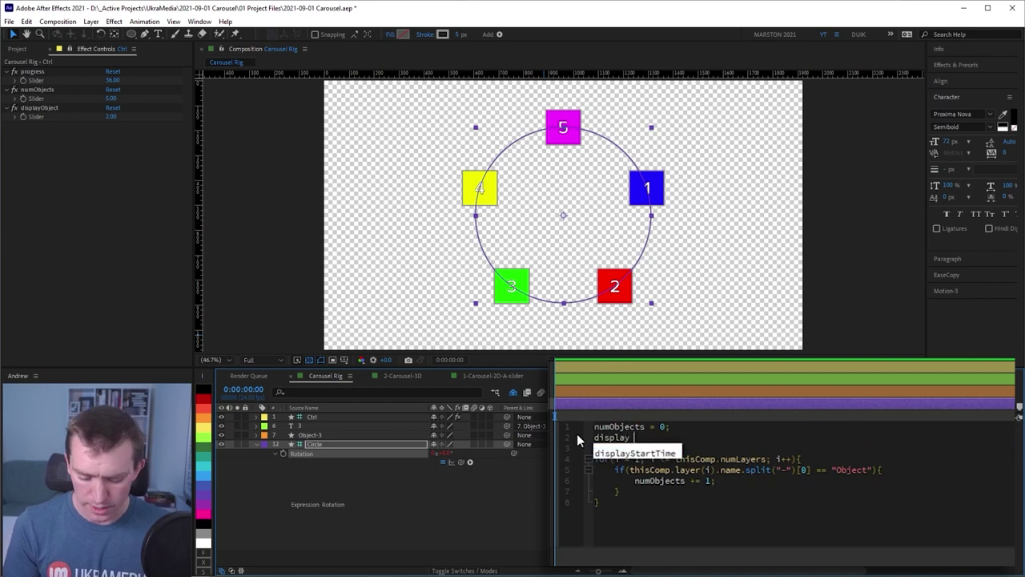
key(BackSpace)
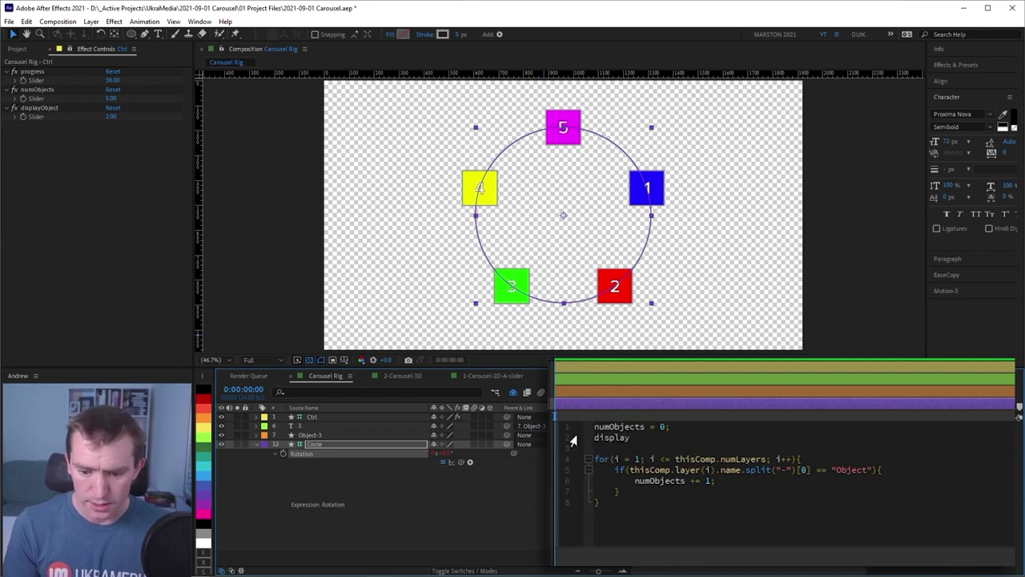
text(Object =)
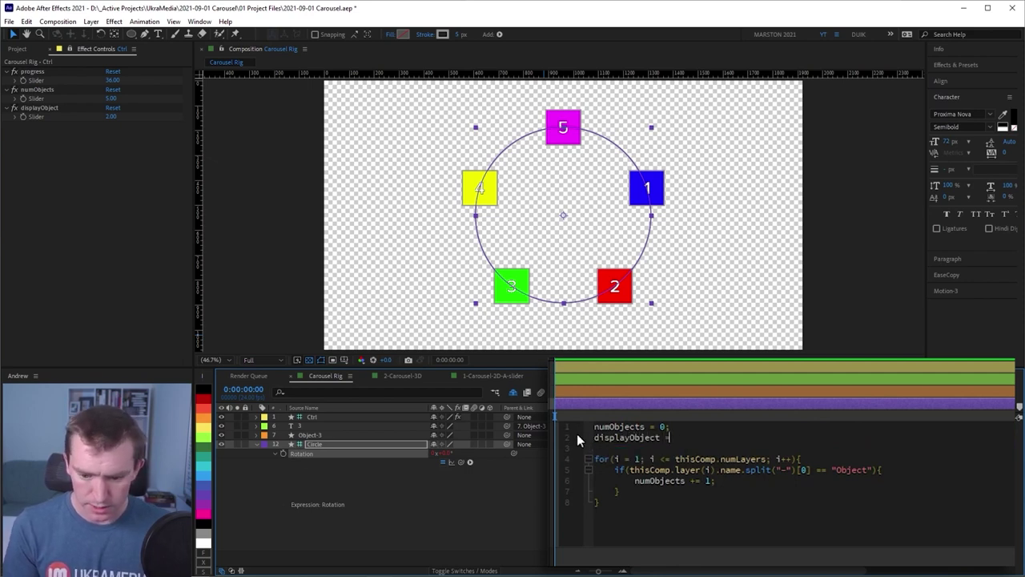
drag(464, 462, 42, 119)
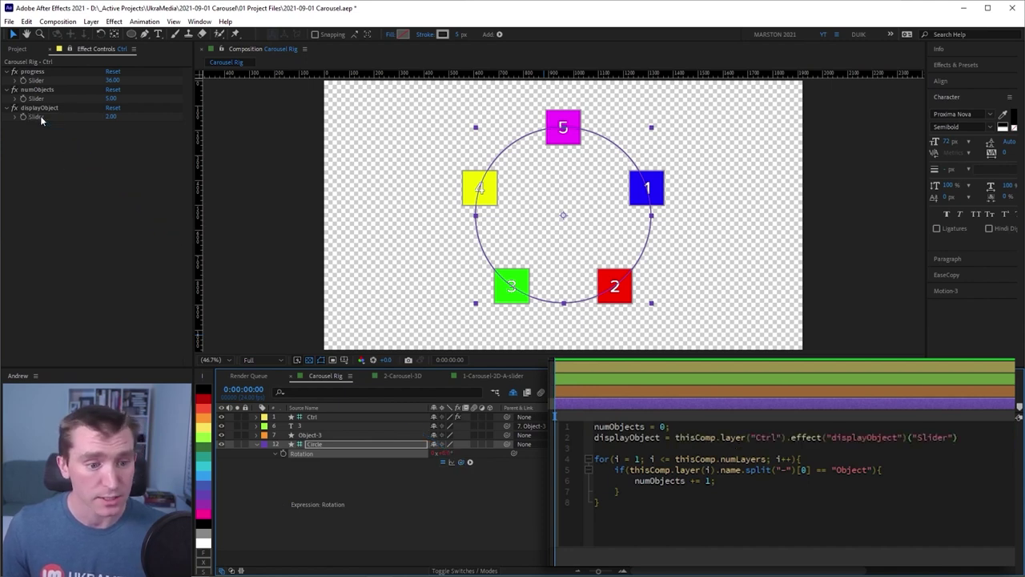
Step: Finish the Circle's Rotation expression with the line 360/numObjects * displayObject; and apply it
drag(633, 501, 599, 459)
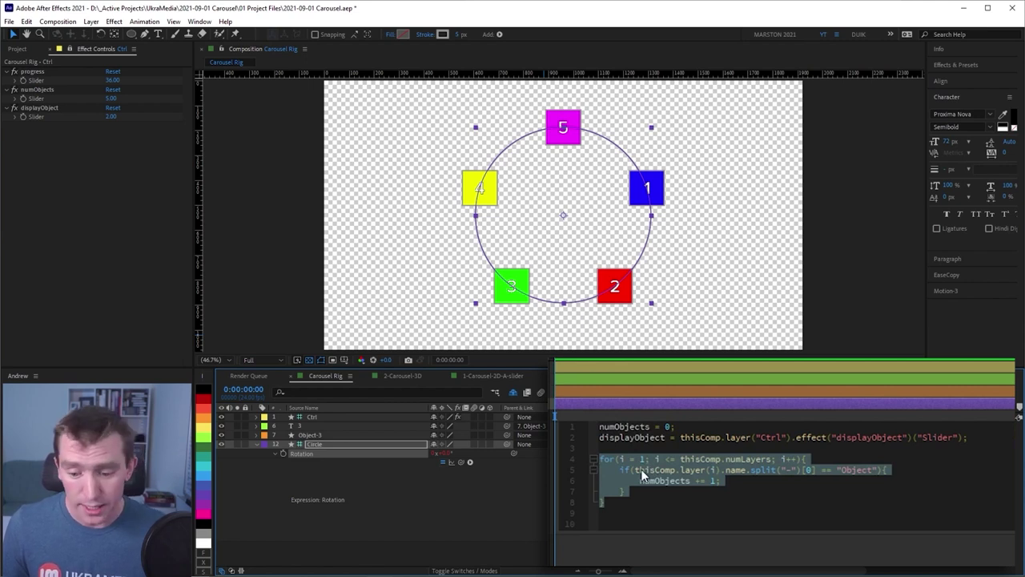
drag(650, 426, 590, 423)
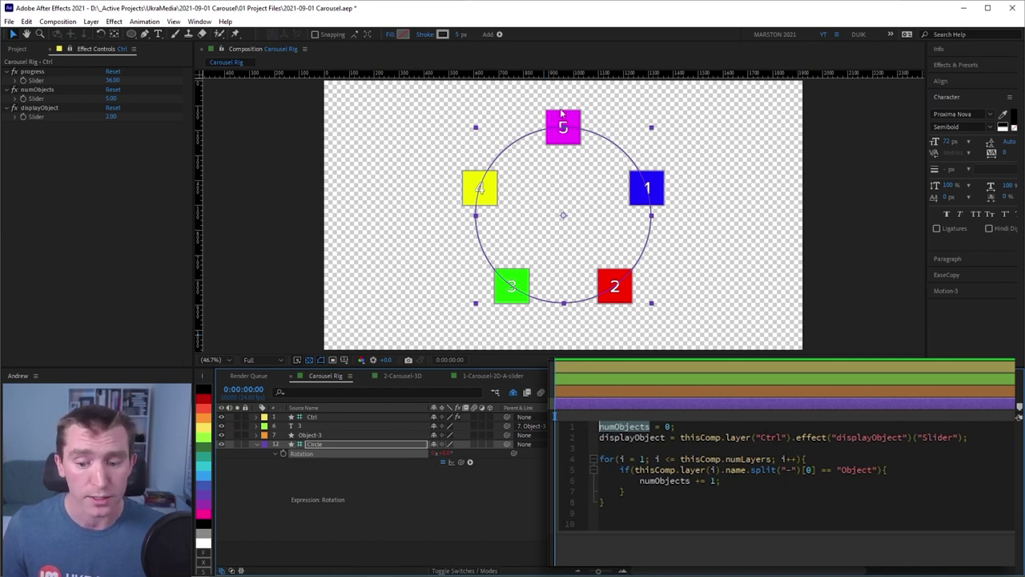
drag(966, 437, 682, 437)
click(634, 521)
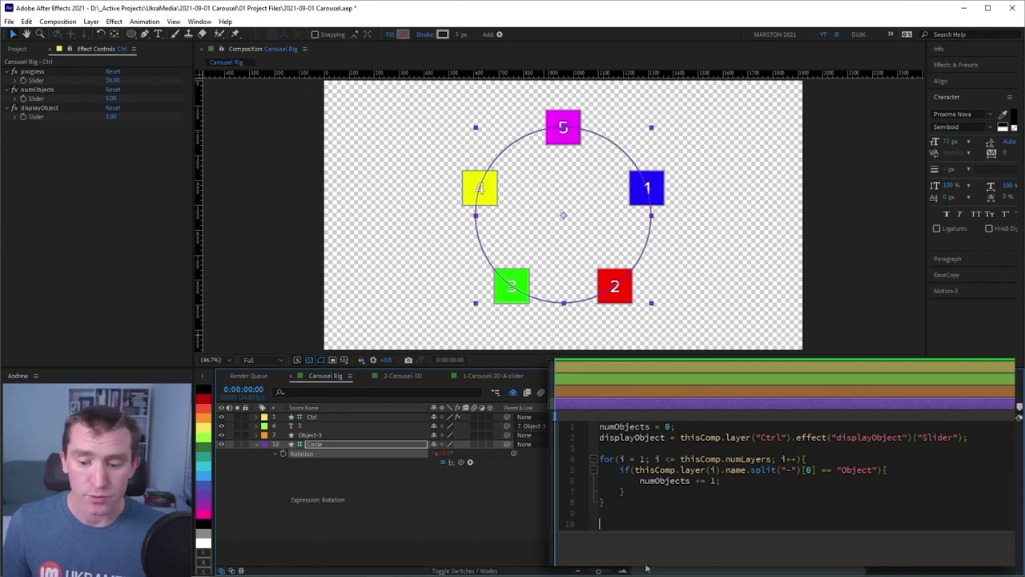
text(360)
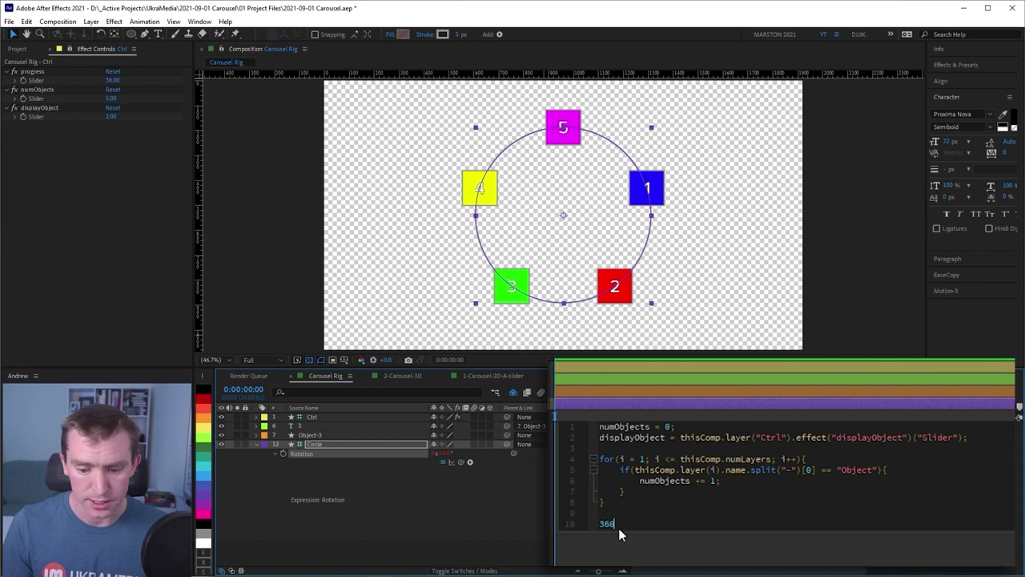
text(/num)
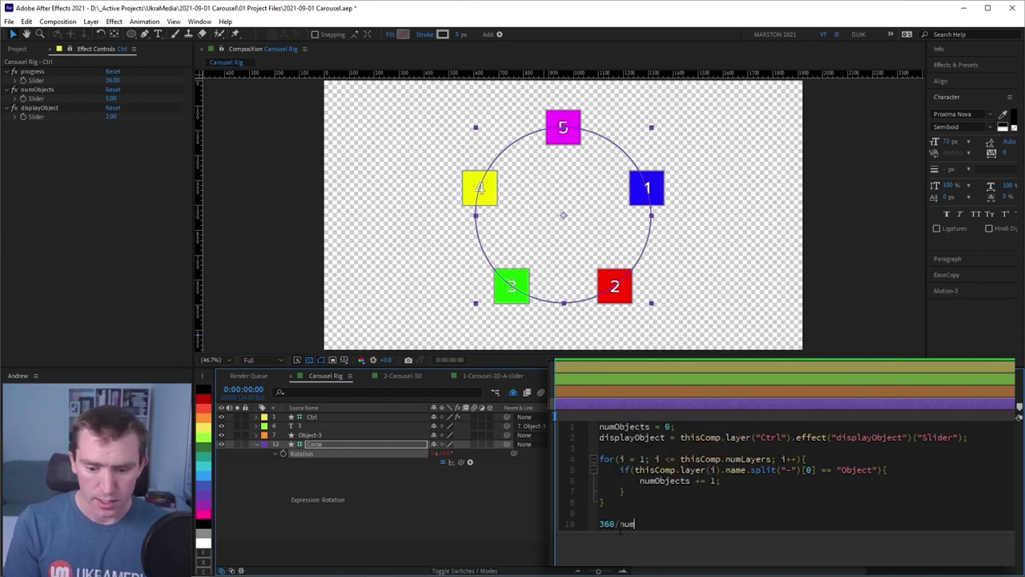
text(Objects)
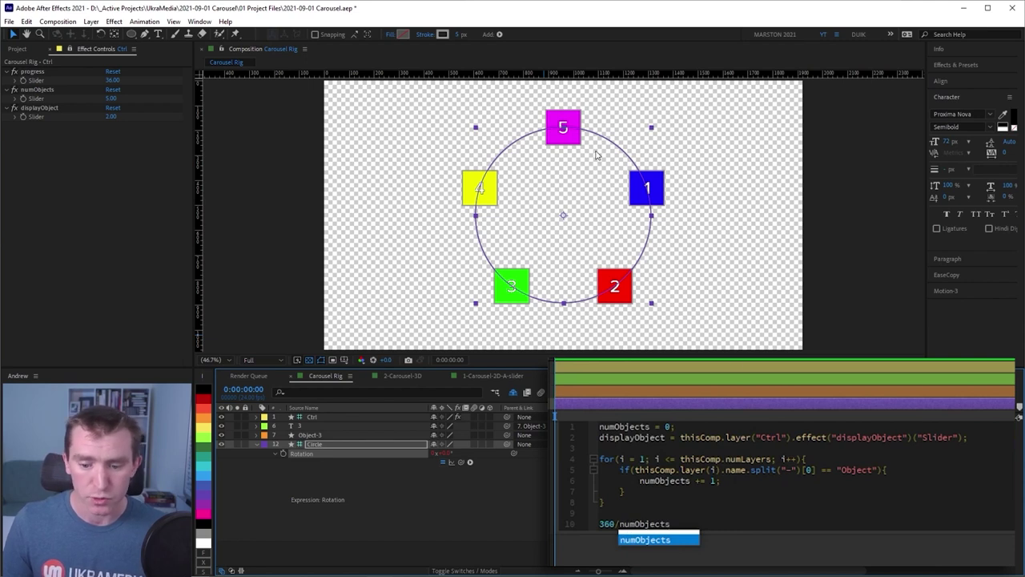
click(707, 523)
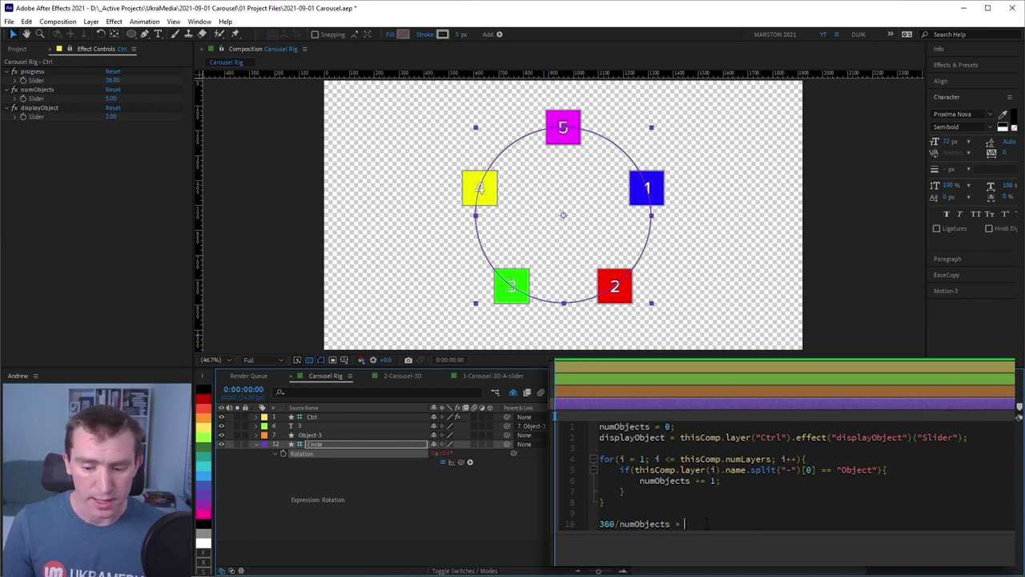
text(* dis)
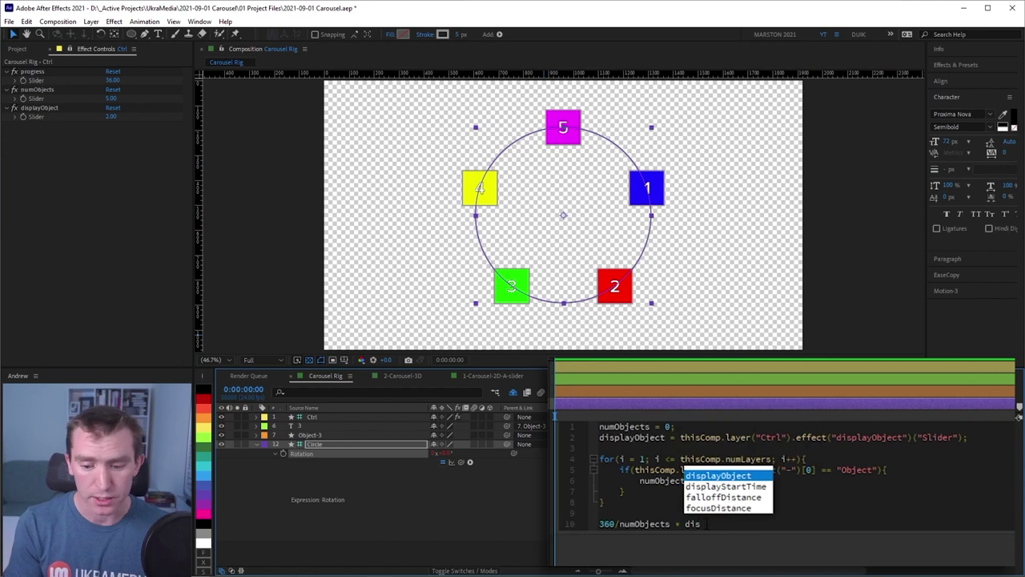
text(play)
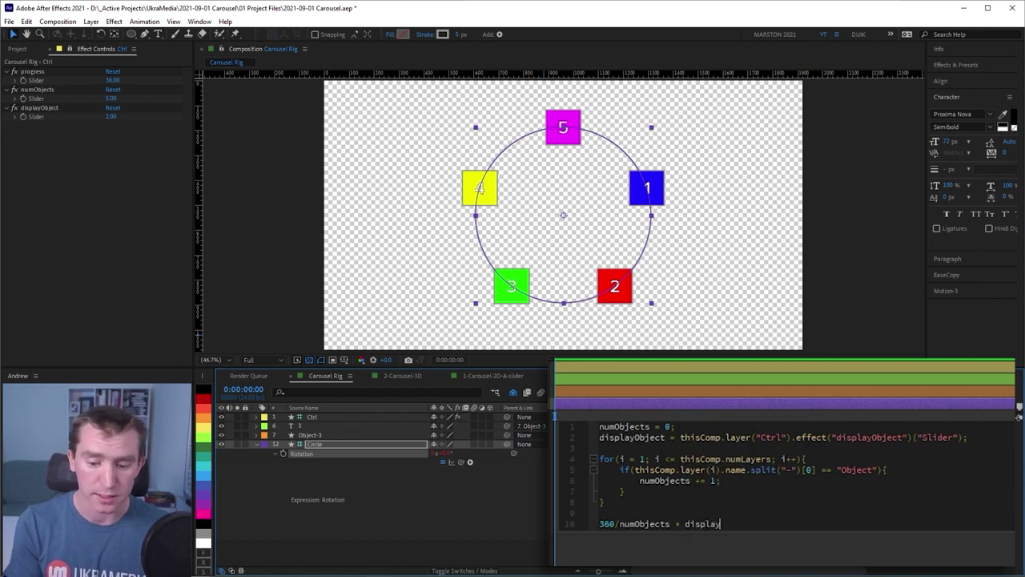
text(Object;)
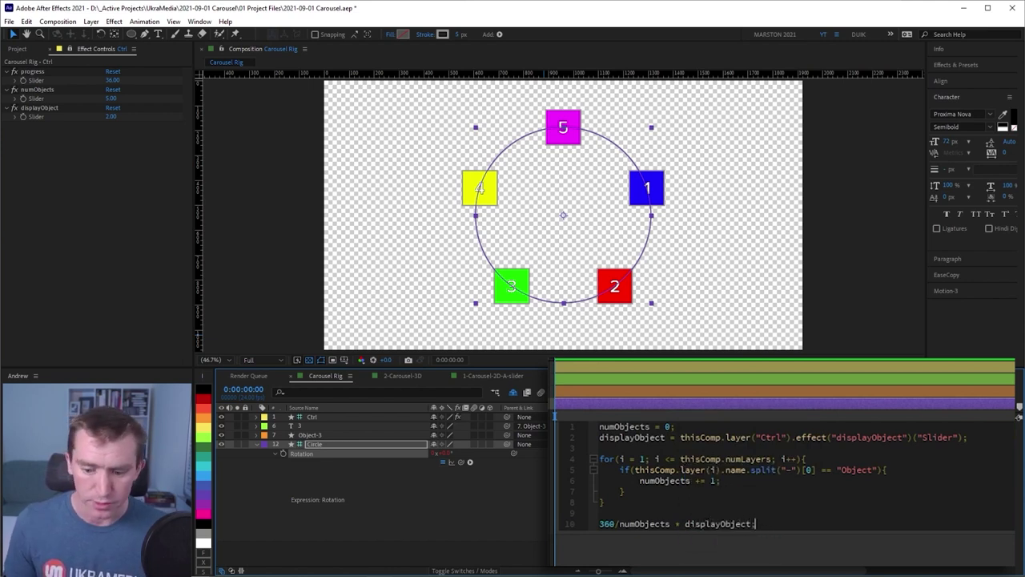
click(488, 502)
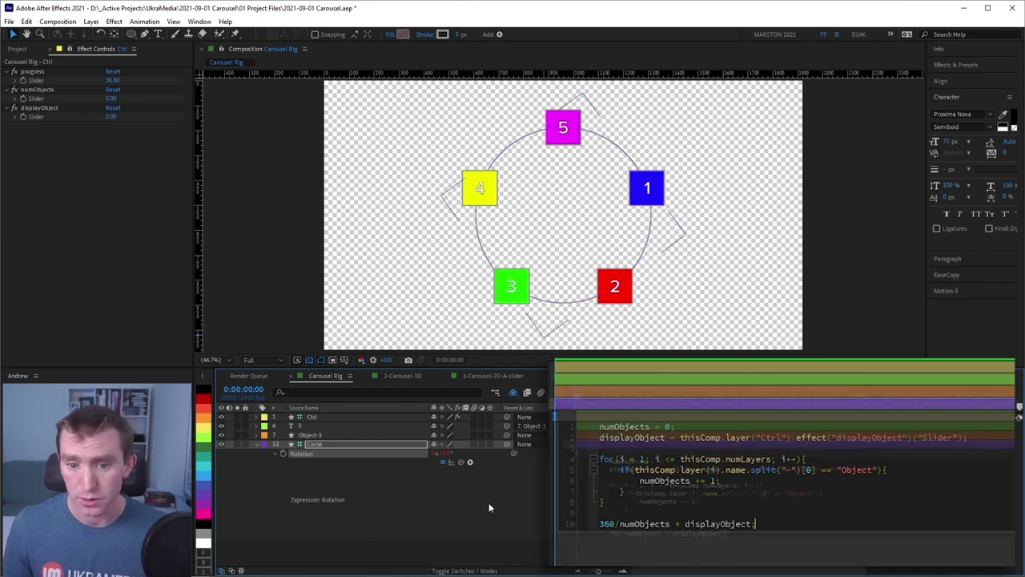
Step: Set the displayObject slider on the Ctrl layer to 1
click(110, 116)
text(3)
key(Return)
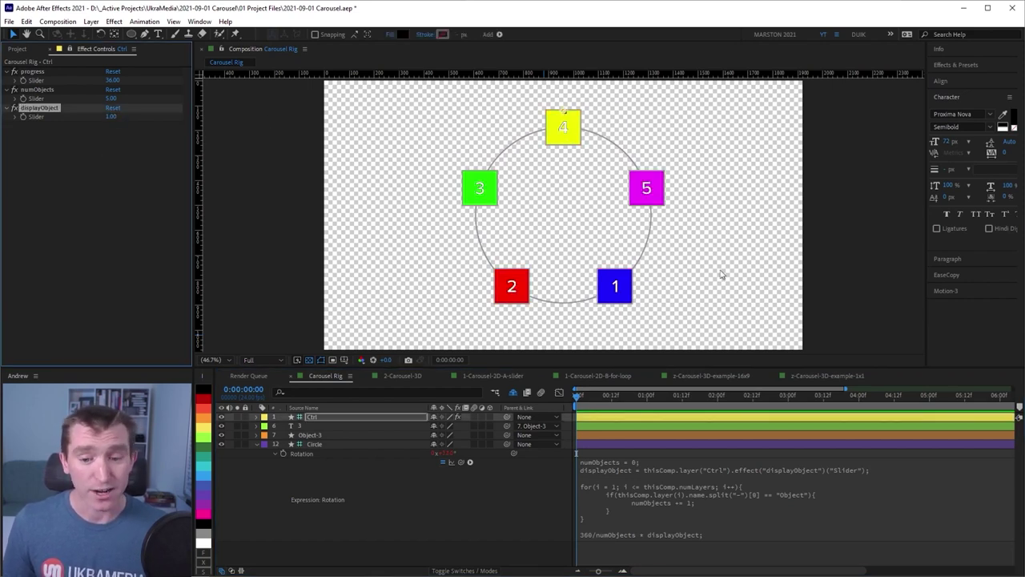
Step: Temporarily disable the Circle layer's Rotation expression and test manual rotations, including -72° to put square 1 at the top
click(445, 471)
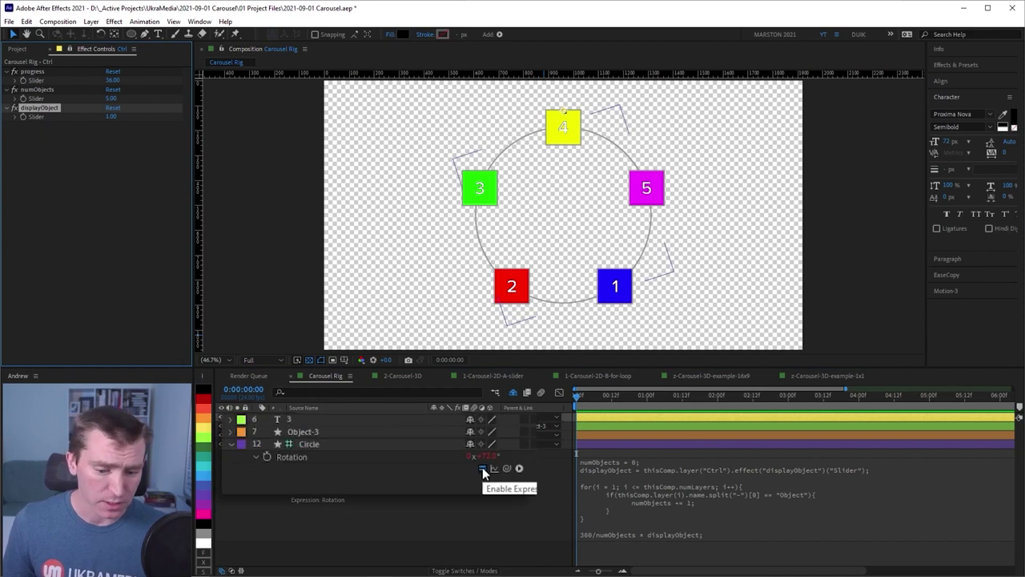
click(483, 470)
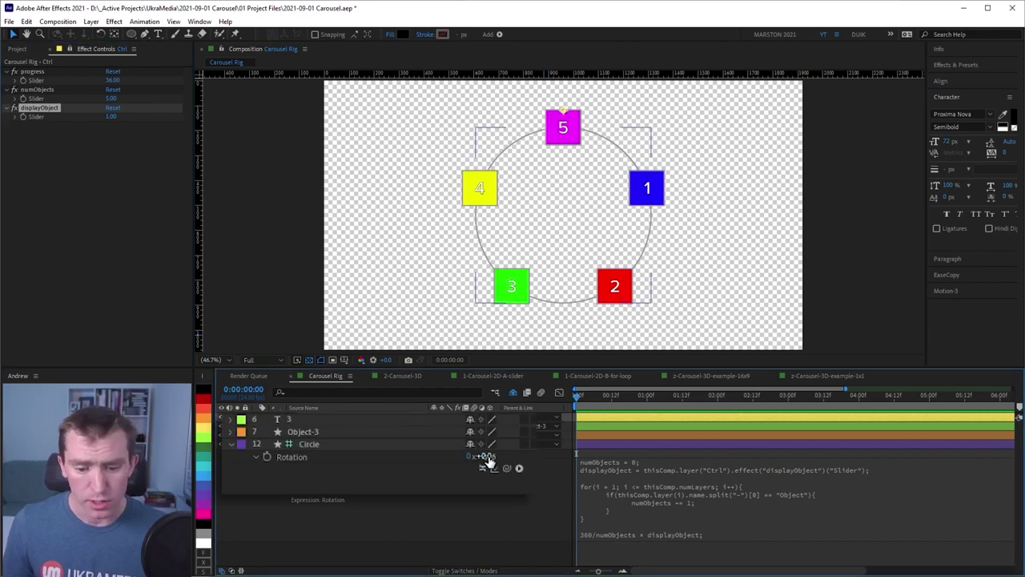
drag(486, 456, 440, 462)
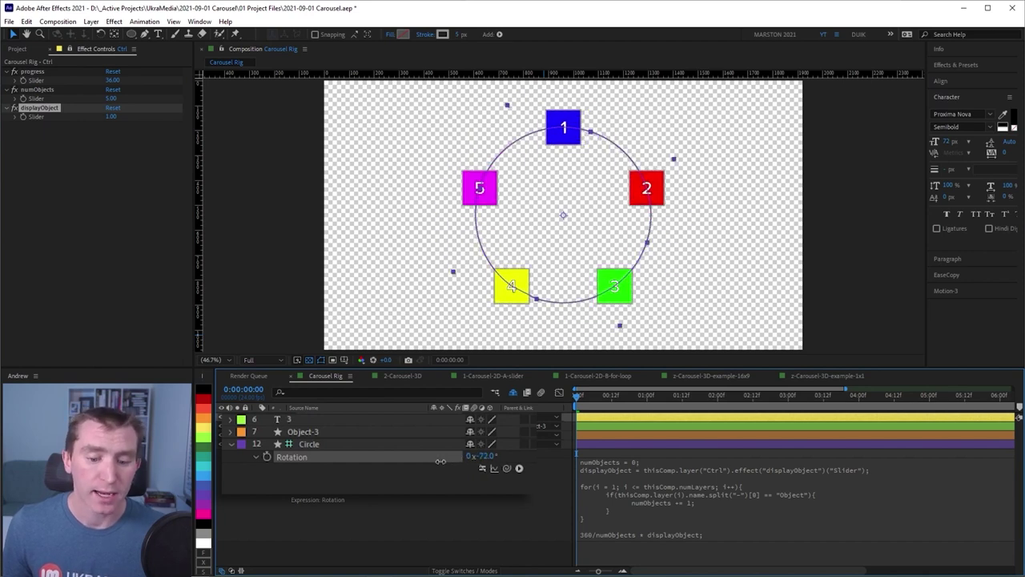
drag(440, 462, 486, 465)
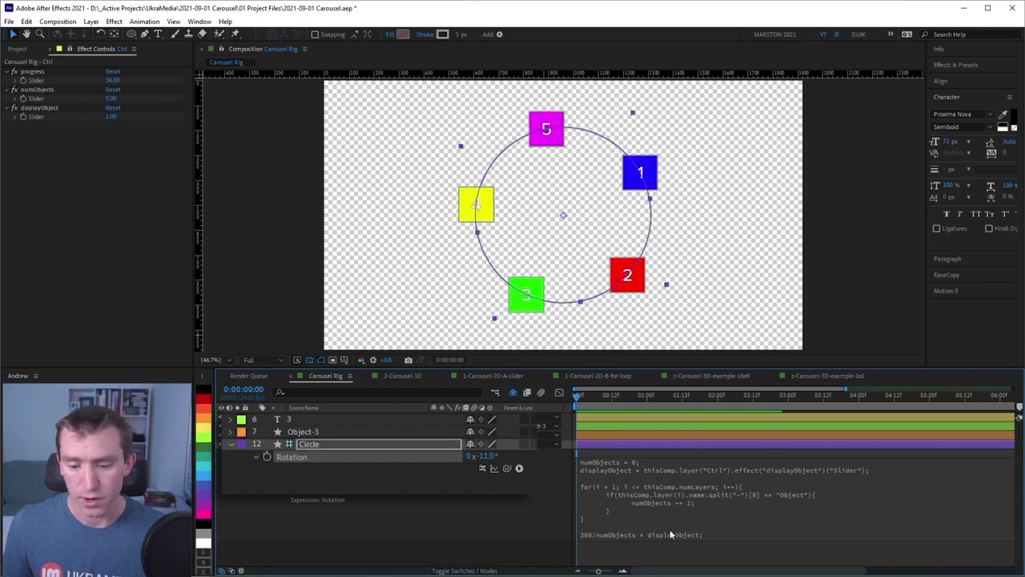
drag(486, 456, 551, 458)
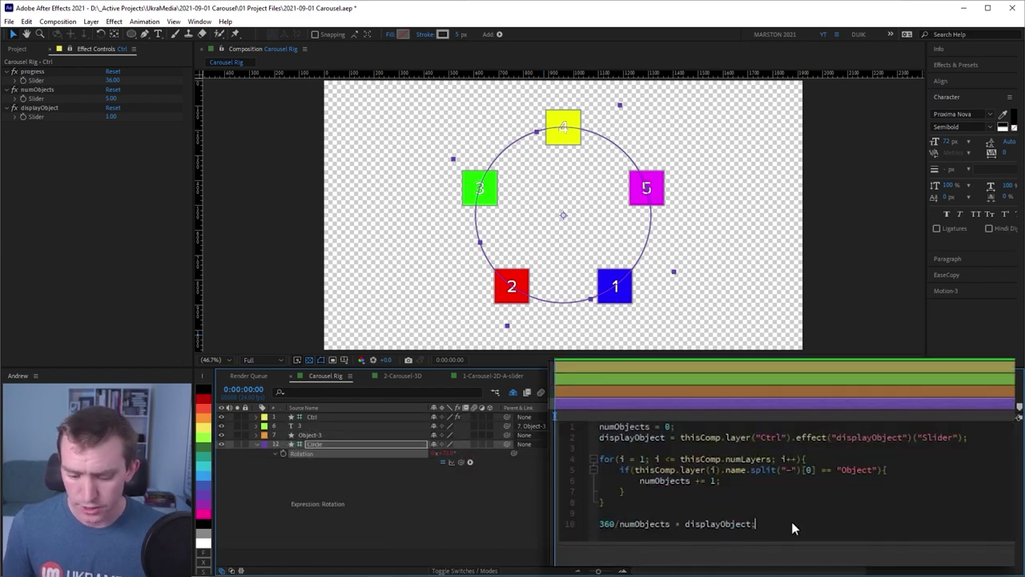
Step: Multiply the last line of the Circle's Rotation expression by -1, and step the displayObject slider up to 3
text(*)
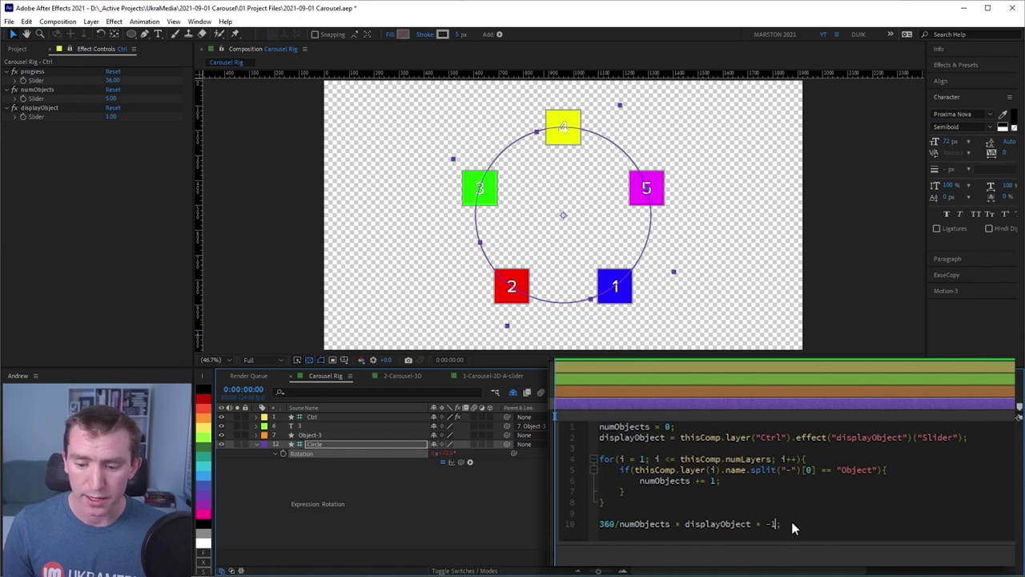
key(KP_Enter)
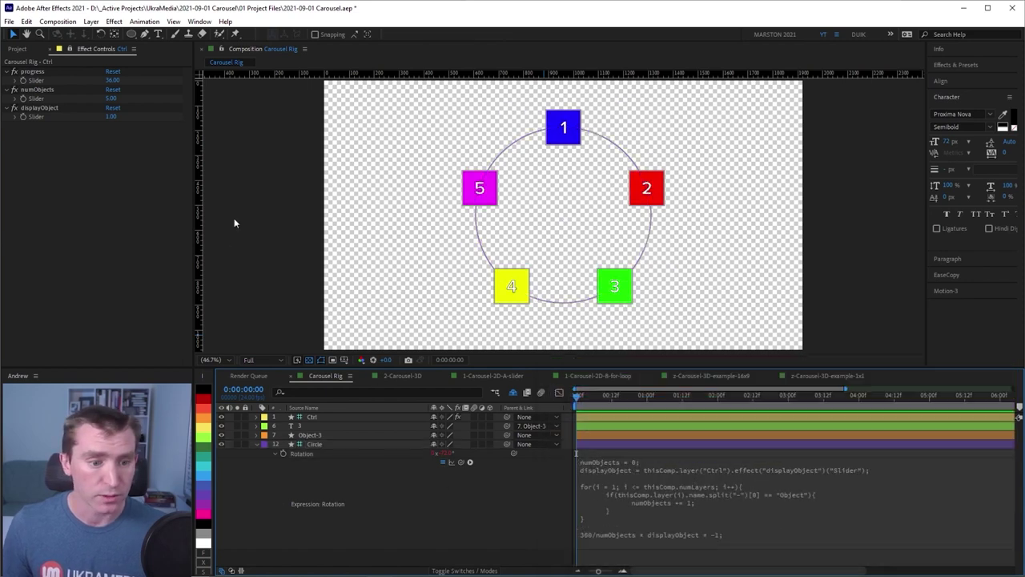
click(113, 117)
key(Up)
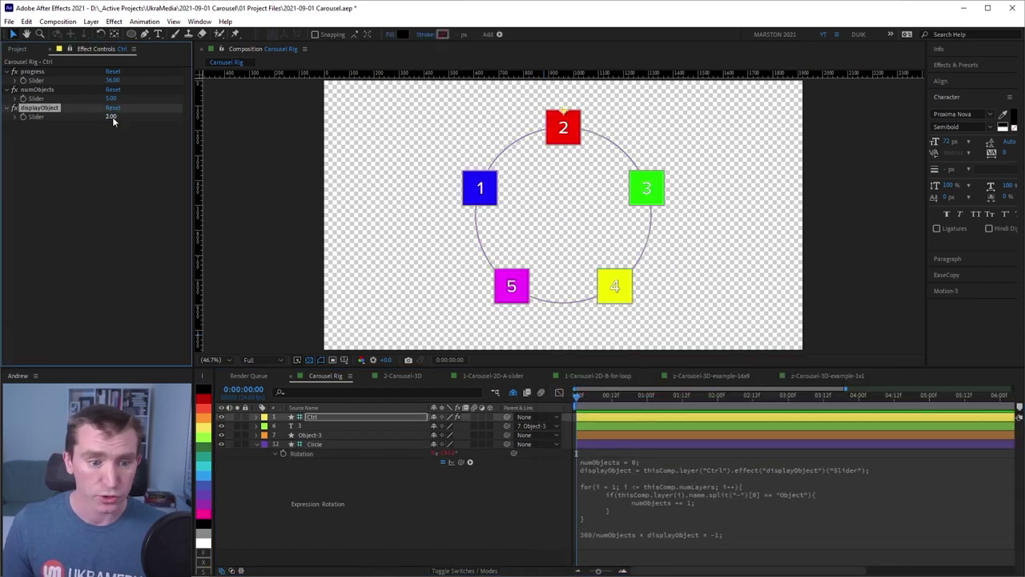
key(Up)
key(KP_Enter)
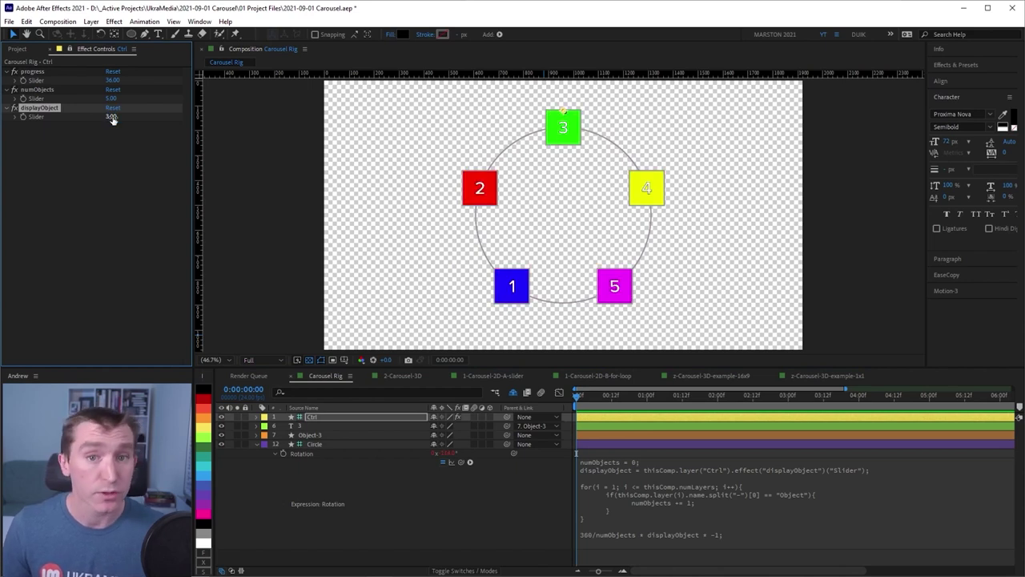
Step: Reveal the Ctrl layer's displayObject slider in the timeline and start keyframing it at 0:00:00:11 with value 3
key(space)
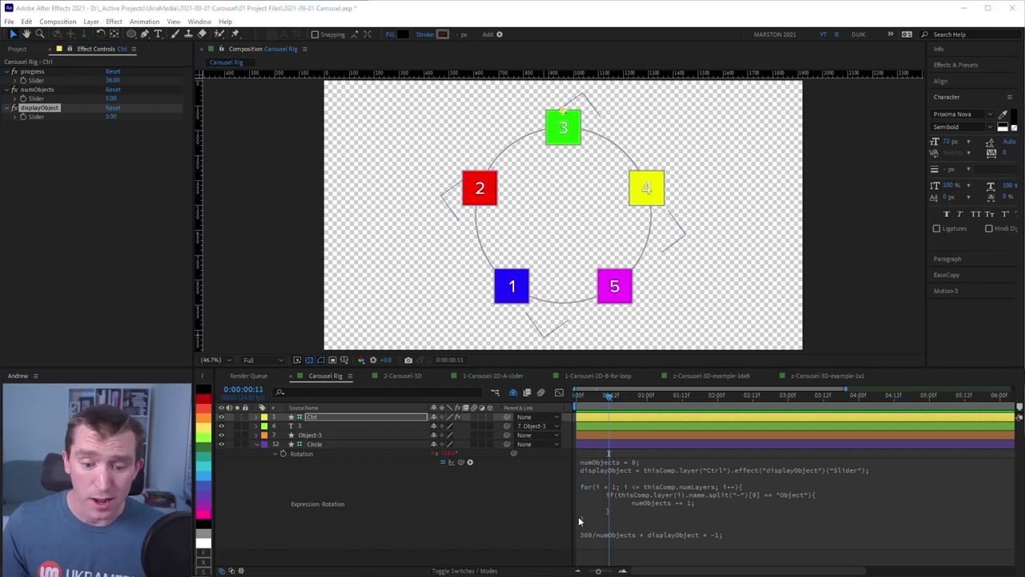
click(316, 419)
key(e)
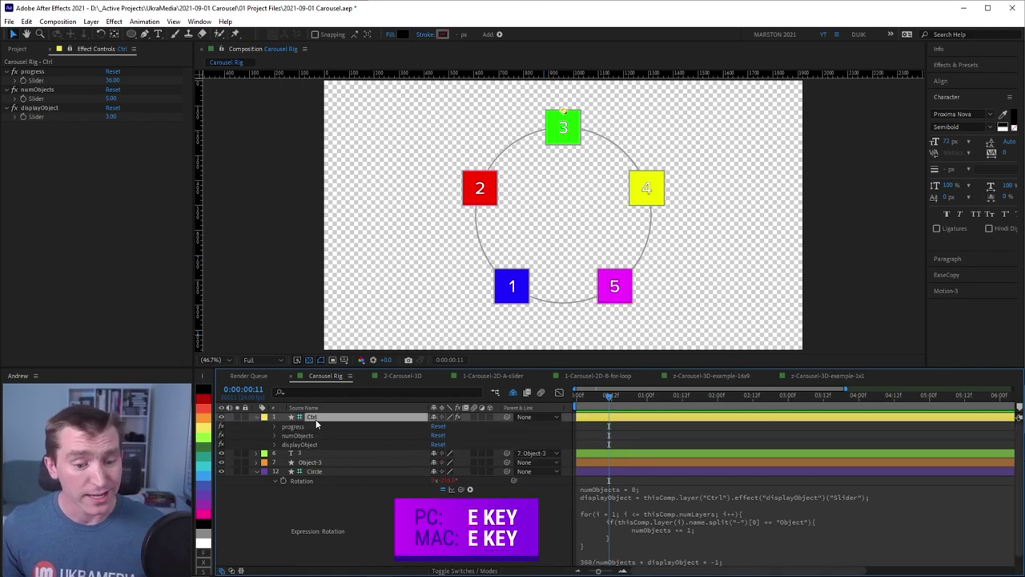
click(277, 445)
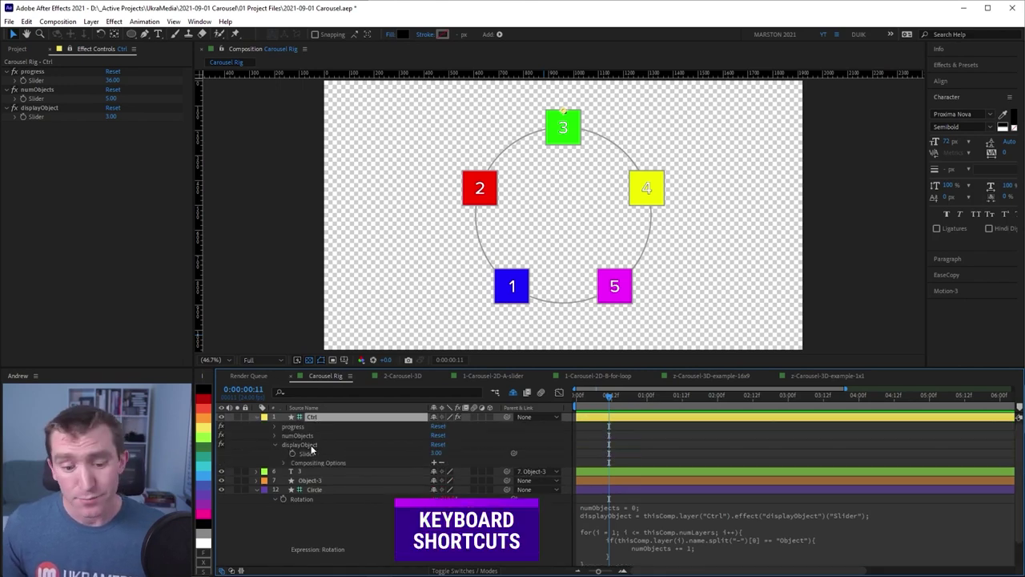
click(298, 457)
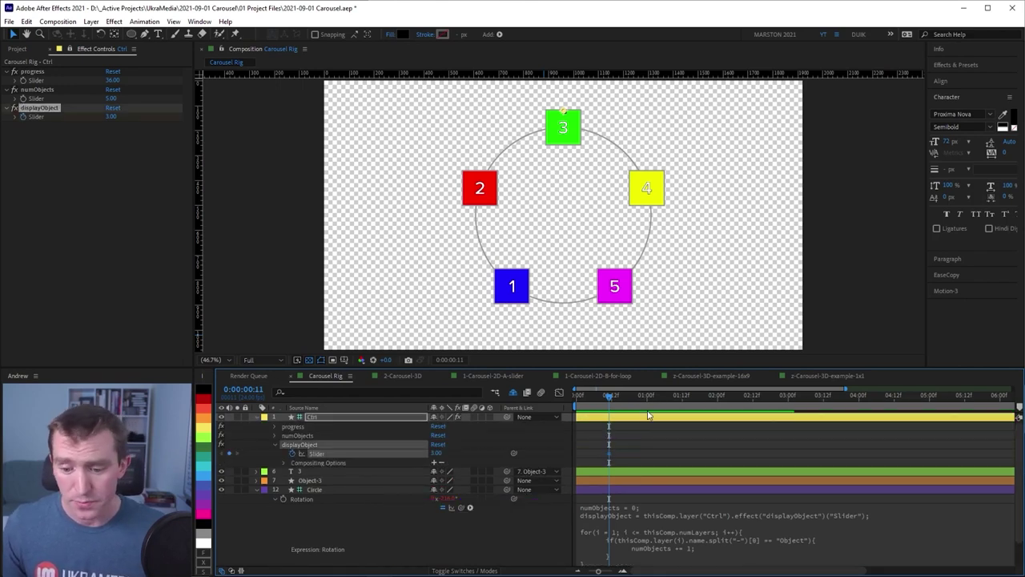
Step: Set a displayObject slider keyframe of 4 at 0:00:01:12
click(682, 399)
click(437, 454)
text(4)
key(Return)
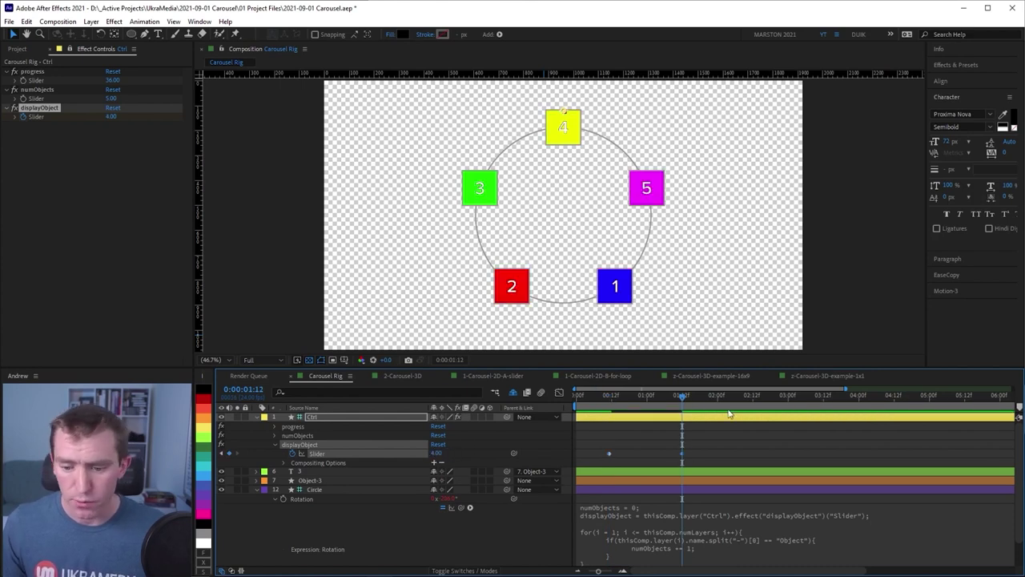
Step: Hold the displayObject slider at 4 with a keyframe at 0:00:02:12, and set a keyframe of 5 at 0:00:03:12
click(753, 403)
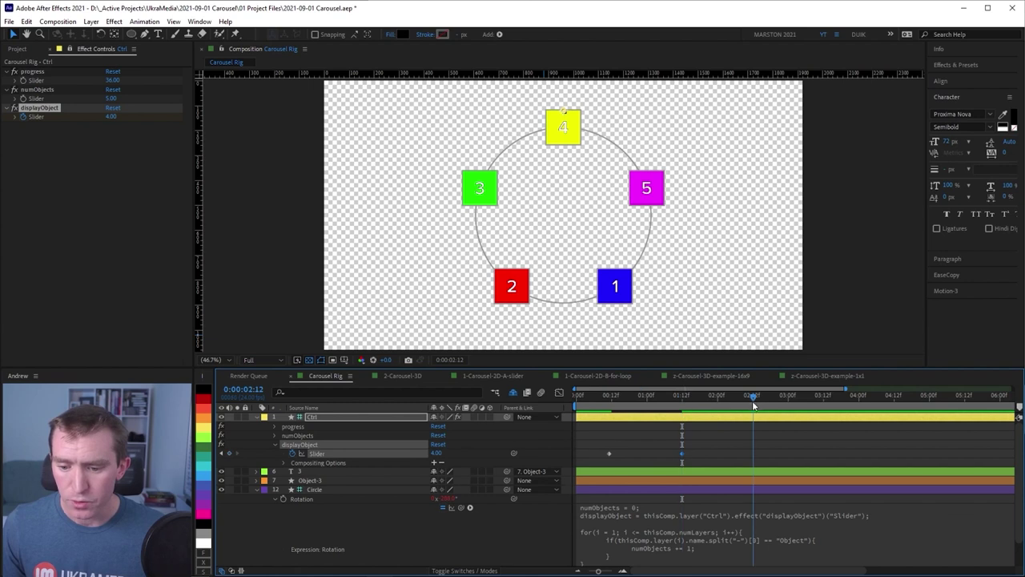
click(823, 400)
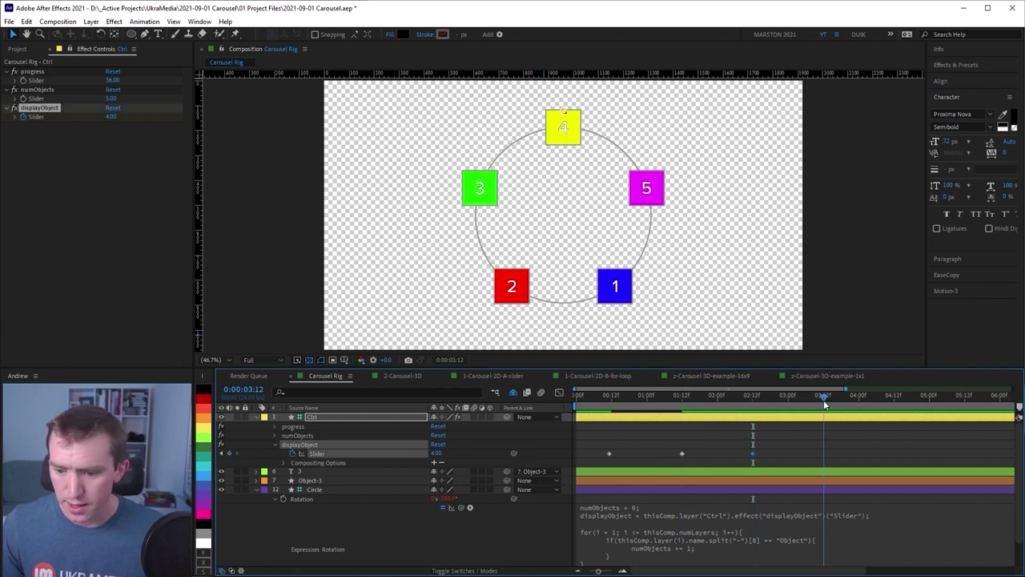
click(438, 454)
text(5)
key(Return)
Step: Apply Easy Ease to all four displayObject slider keyframes and preview the rotation from the start of the composition
drag(602, 439, 863, 463)
key(F9)
key(Home)
key(space)
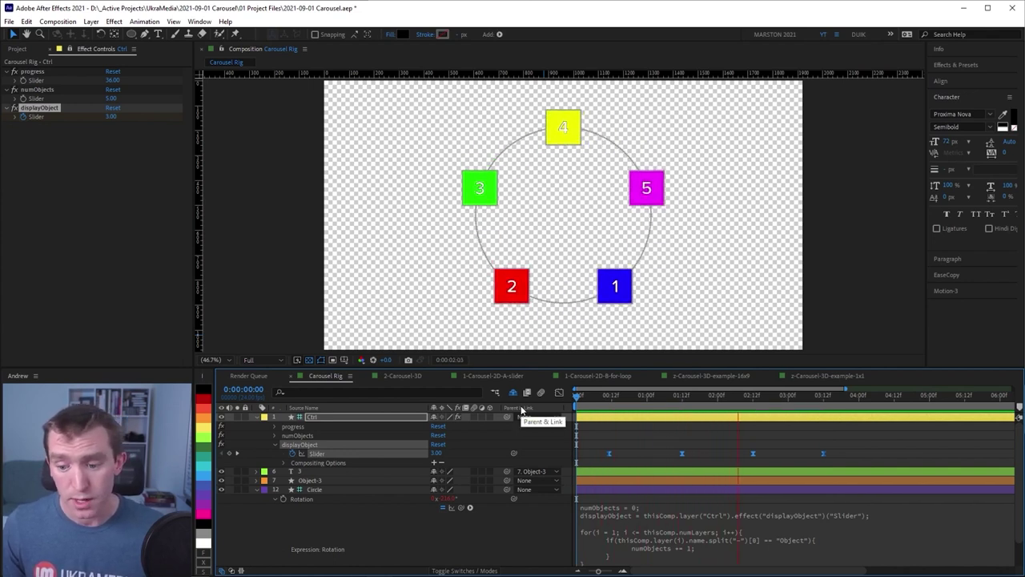
key(space)
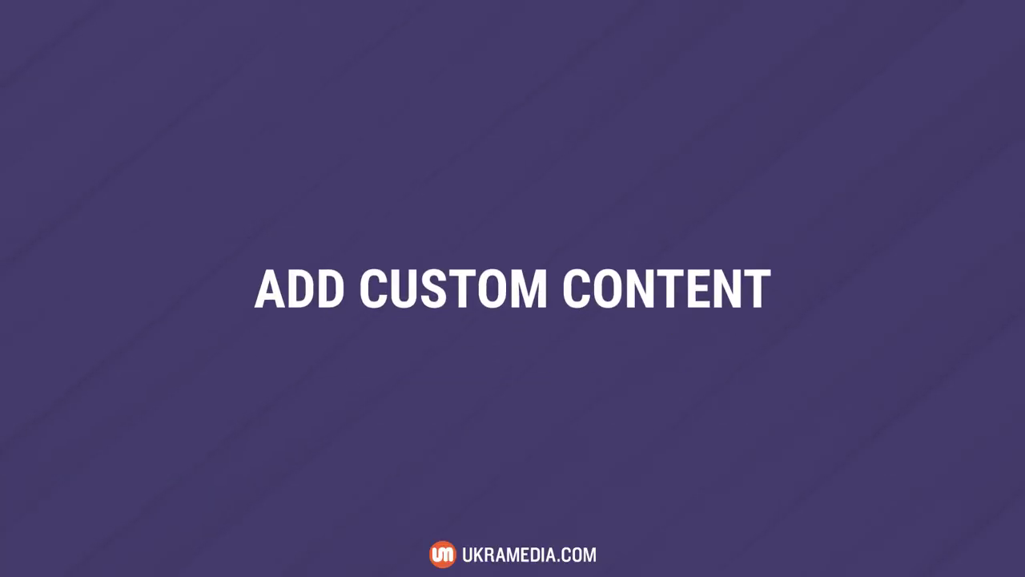
Step: Look through the stock stills 1.jpg to 5.jpg and add 1.jpg to the timeline directly above text layer 1
click(48, 216)
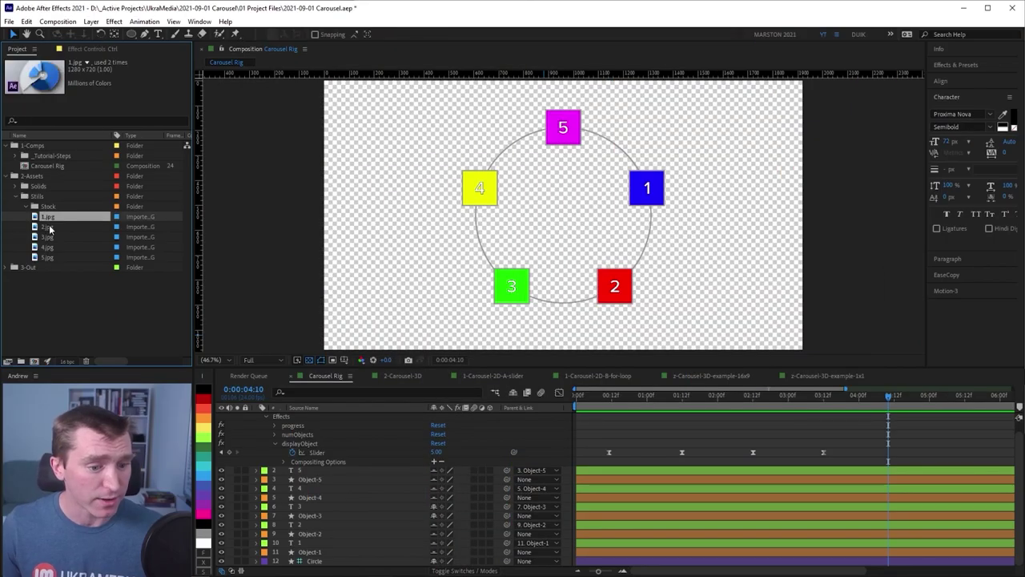
click(49, 227)
click(51, 237)
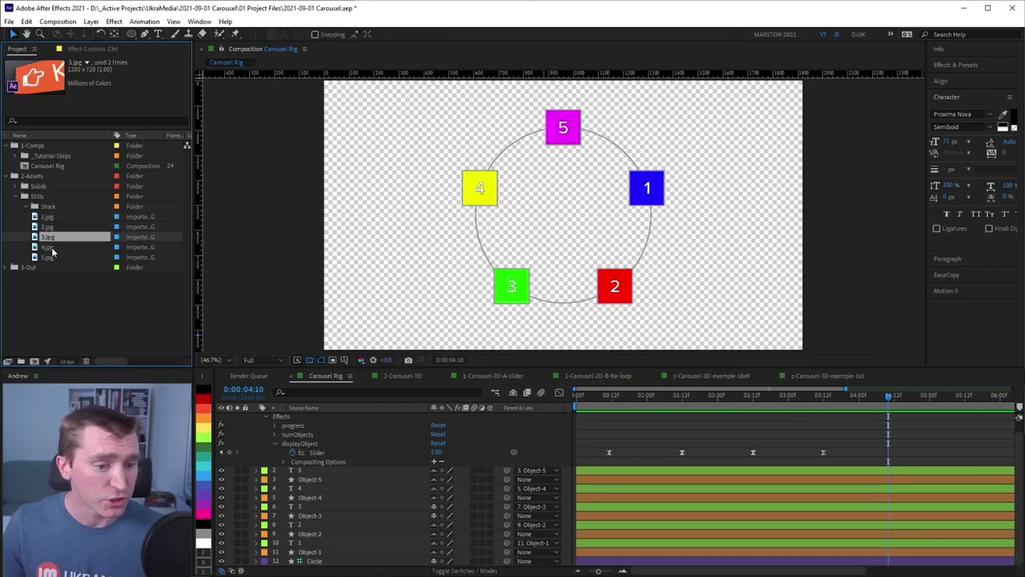
click(51, 247)
click(51, 257)
click(53, 218)
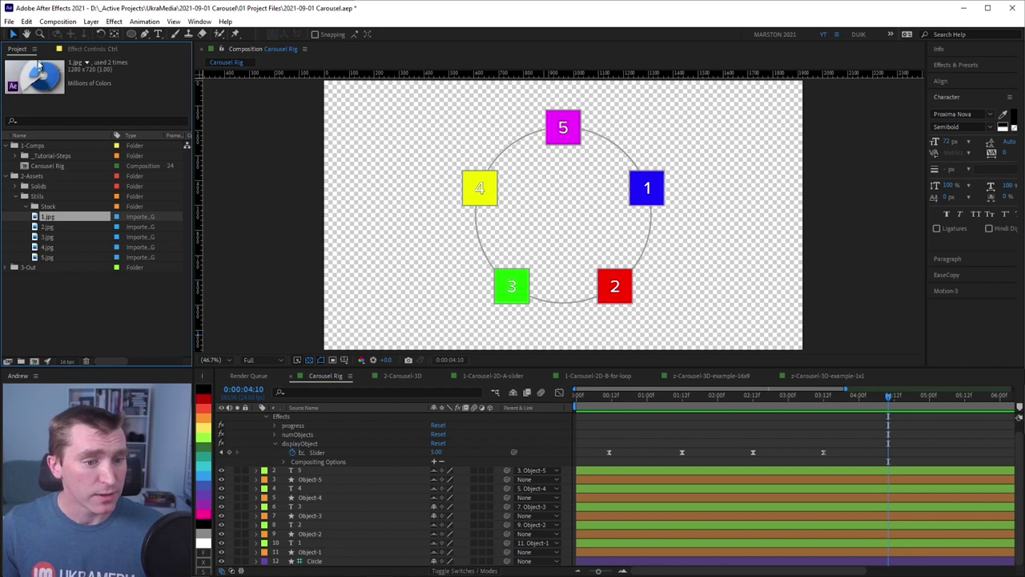
drag(57, 219, 309, 543)
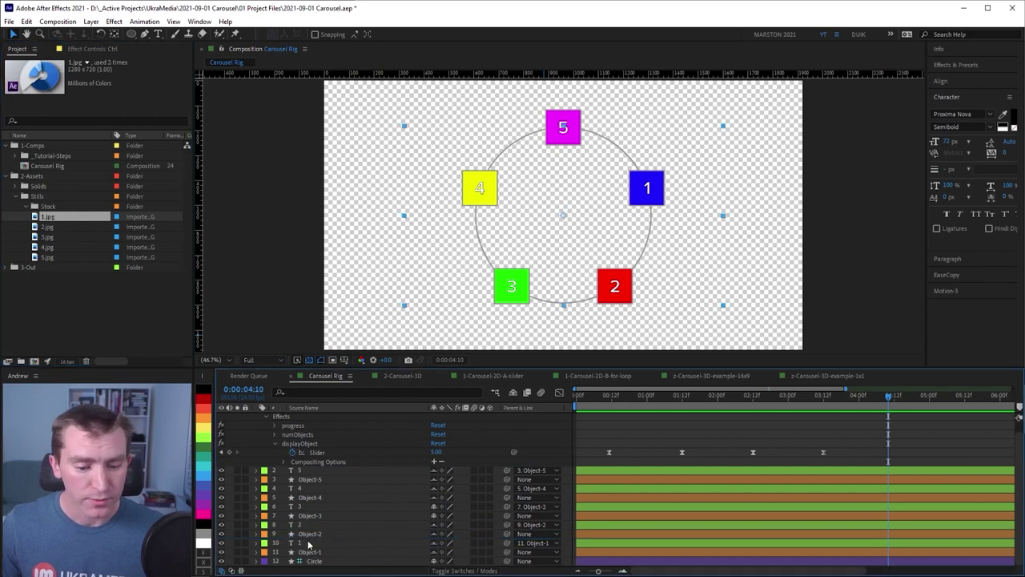
Step: Start the 1.jpg layer at 0:00:00:00 and parent it to Object-1 so that it snaps to that square's position
drag(906, 546, 593, 547)
click(595, 398)
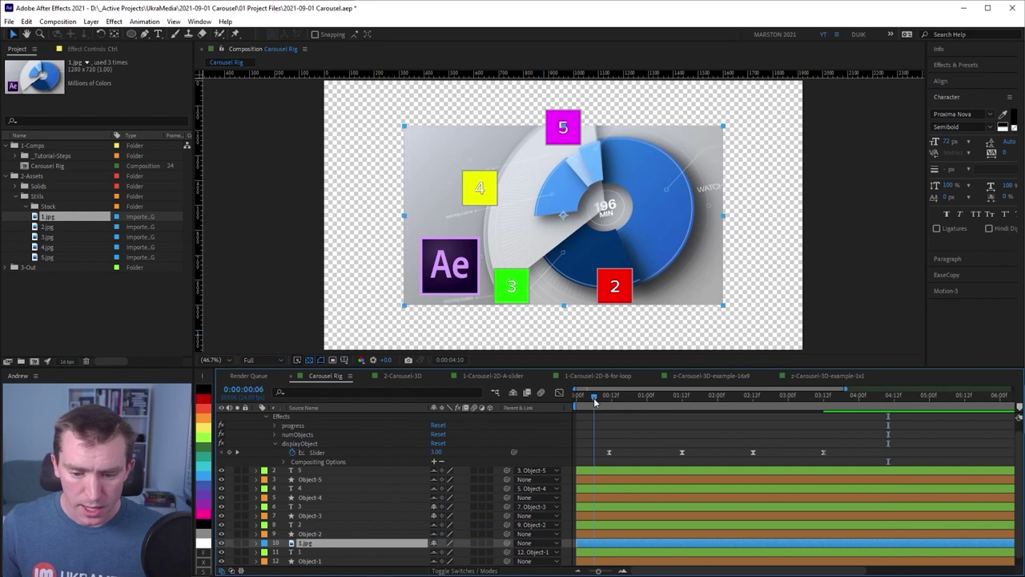
drag(594, 399, 577, 398)
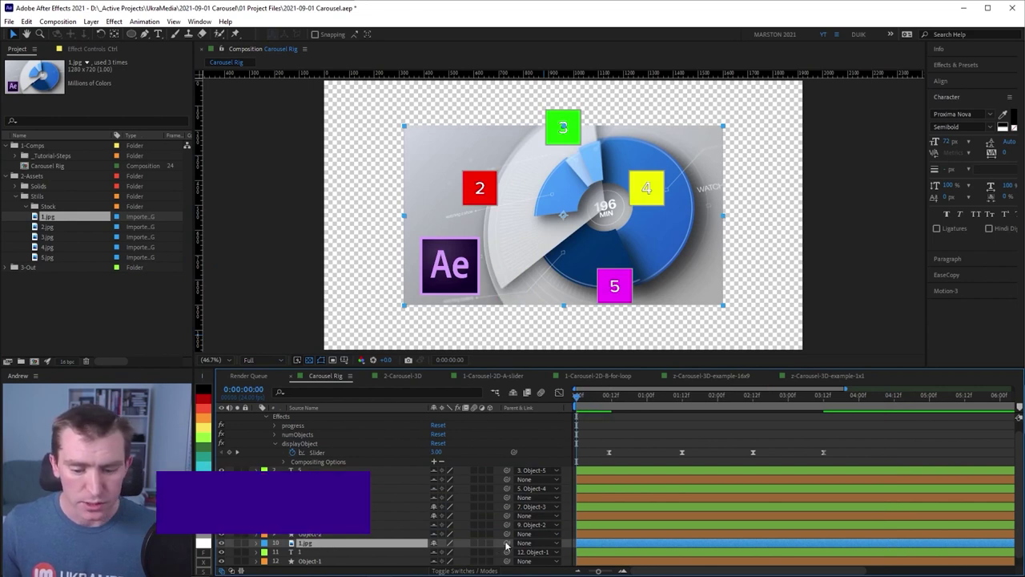
drag(508, 544, 309, 552)
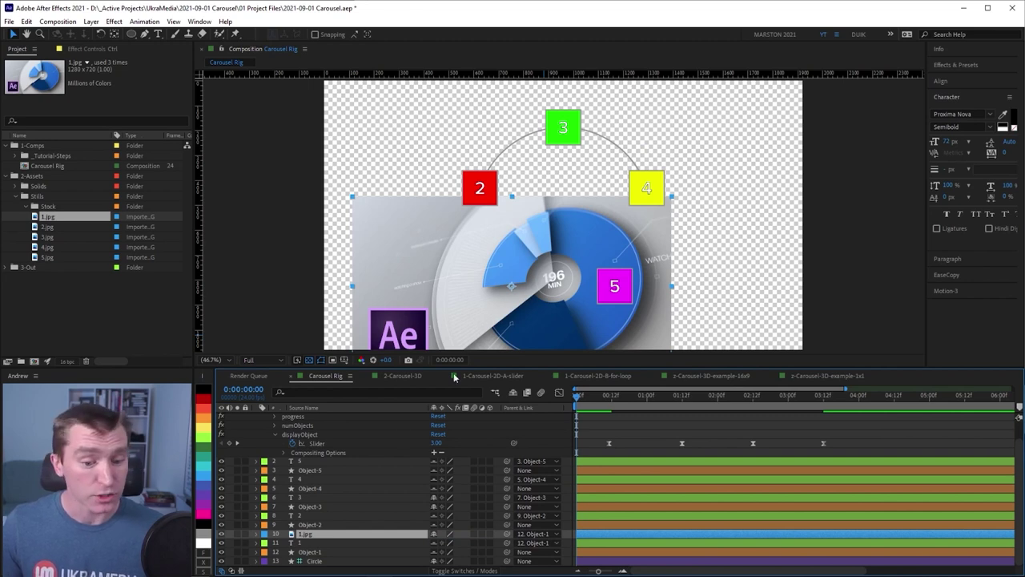
Step: Add a Slider Control named objectScale to the Ctrl layer and set it to 50
key(ctrl+alt+shift+y)
click(319, 416)
key(ctrl+space)
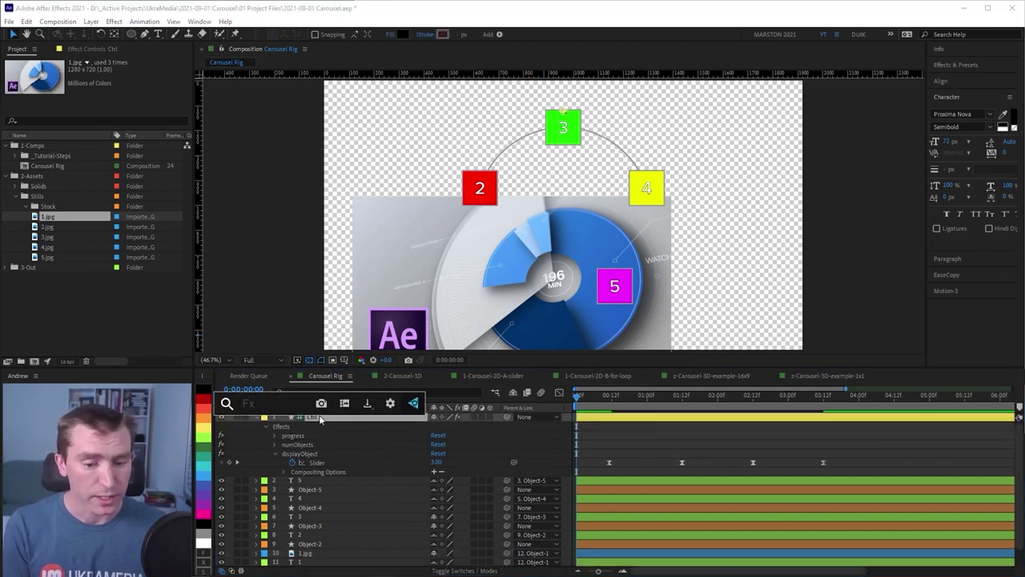
text(slider)
key(Return)
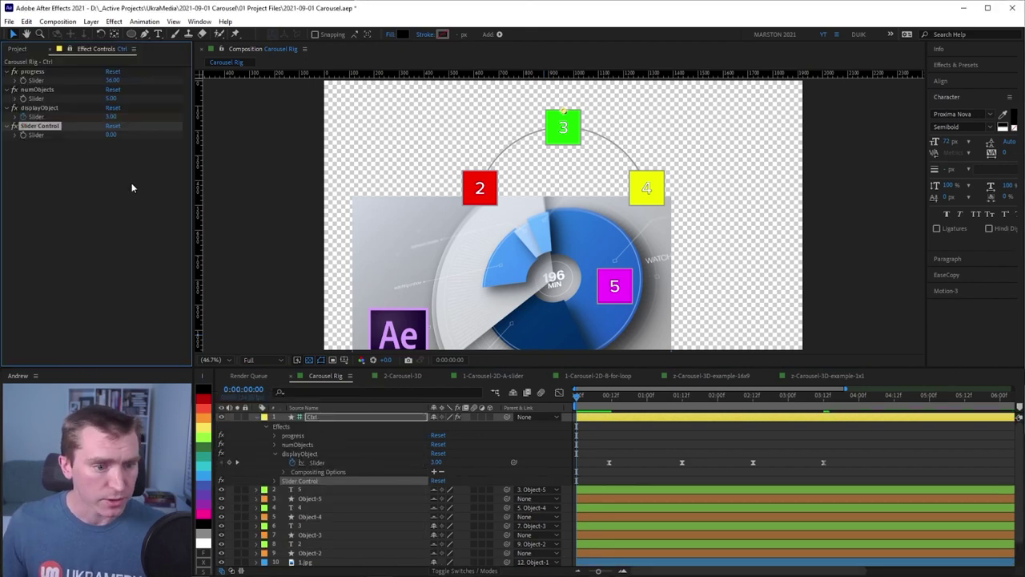
key(Return)
text(objectScale)
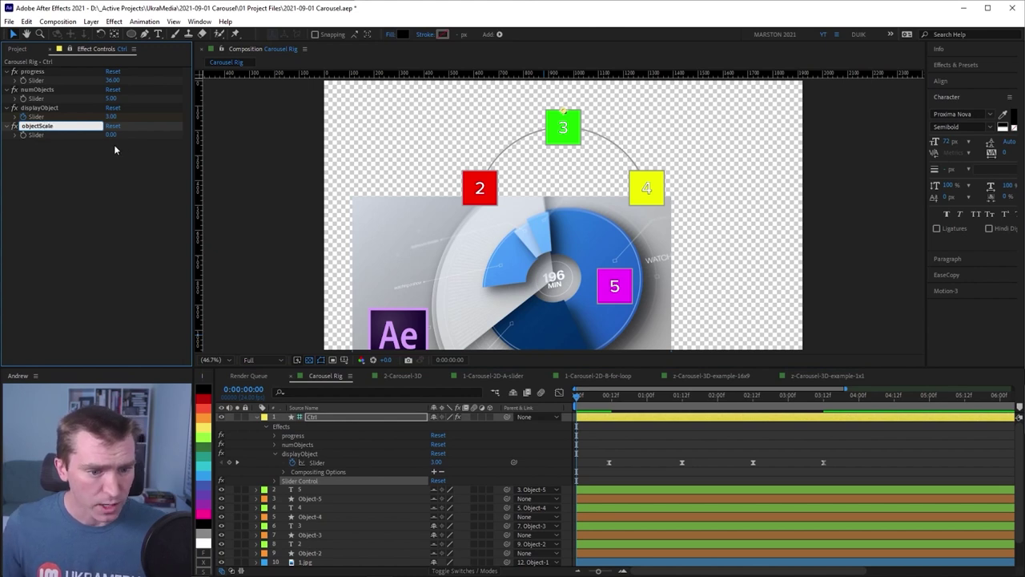
click(111, 135)
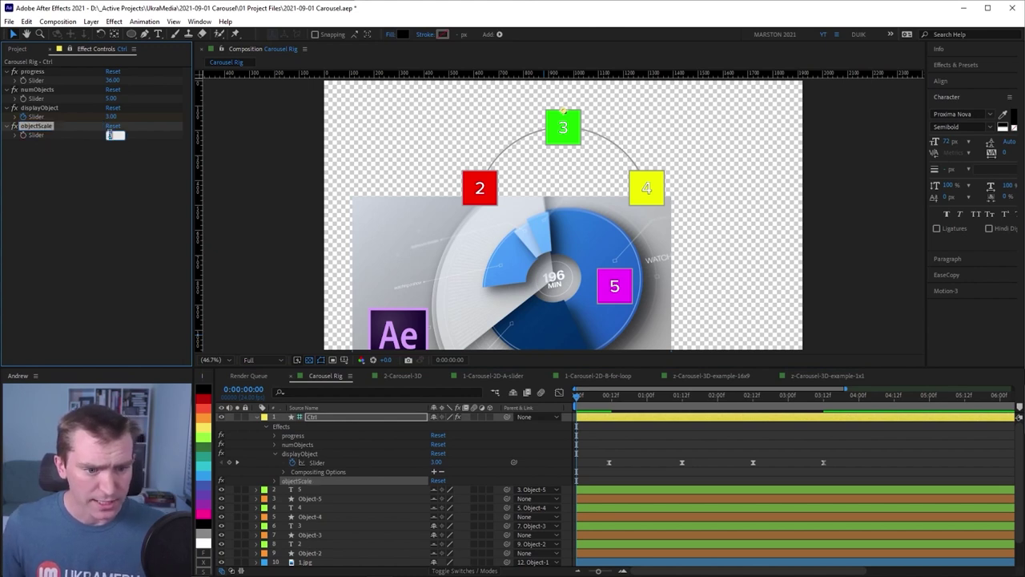
text(50)
key(Return)
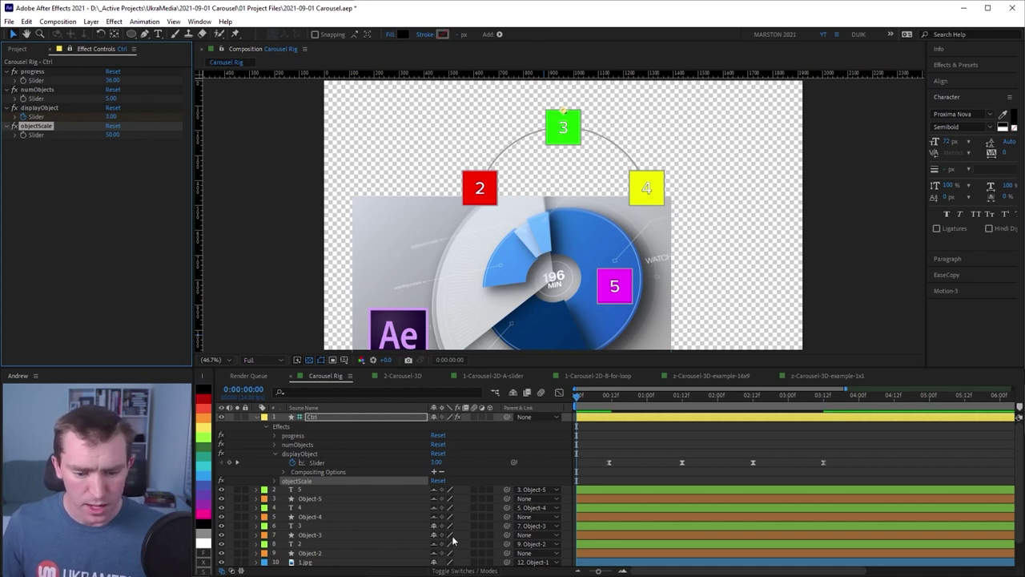
Step: Link the 1.jpg layer's Scale to the Ctrl layer's objectScale slider and lower the slider to 36
scroll(433, 536, down, 2)
click(320, 534)
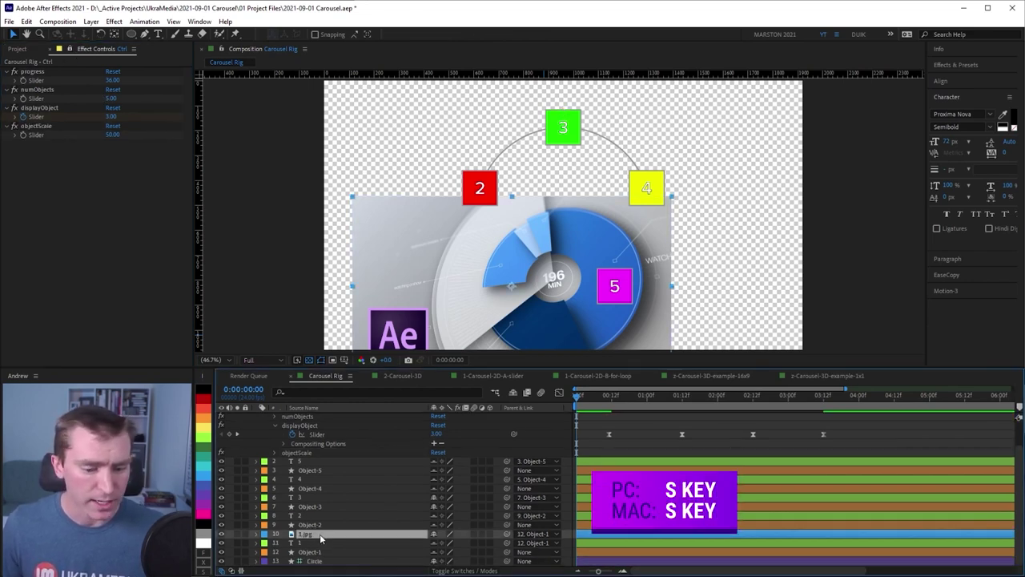
key(s)
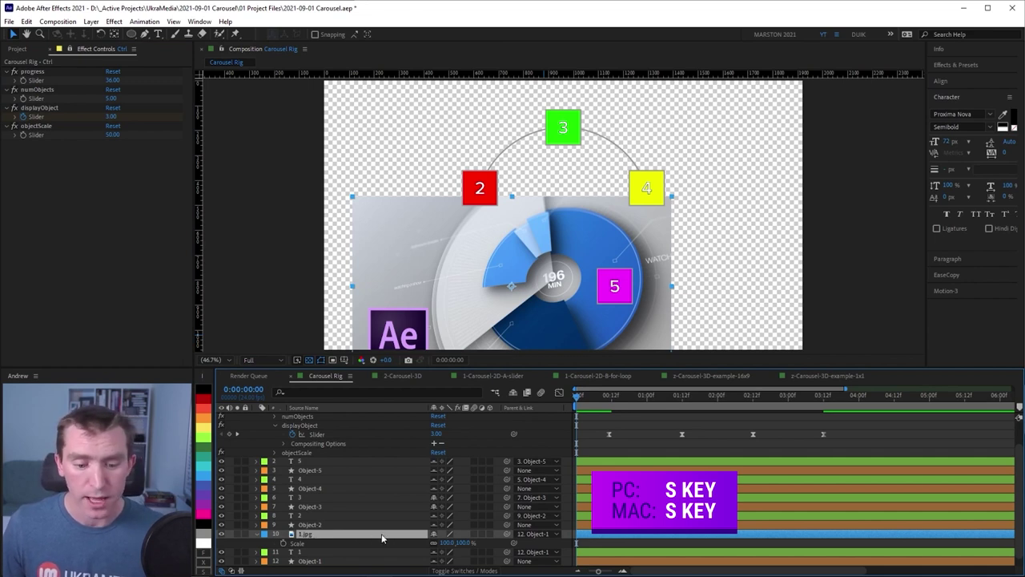
drag(514, 544, 51, 138)
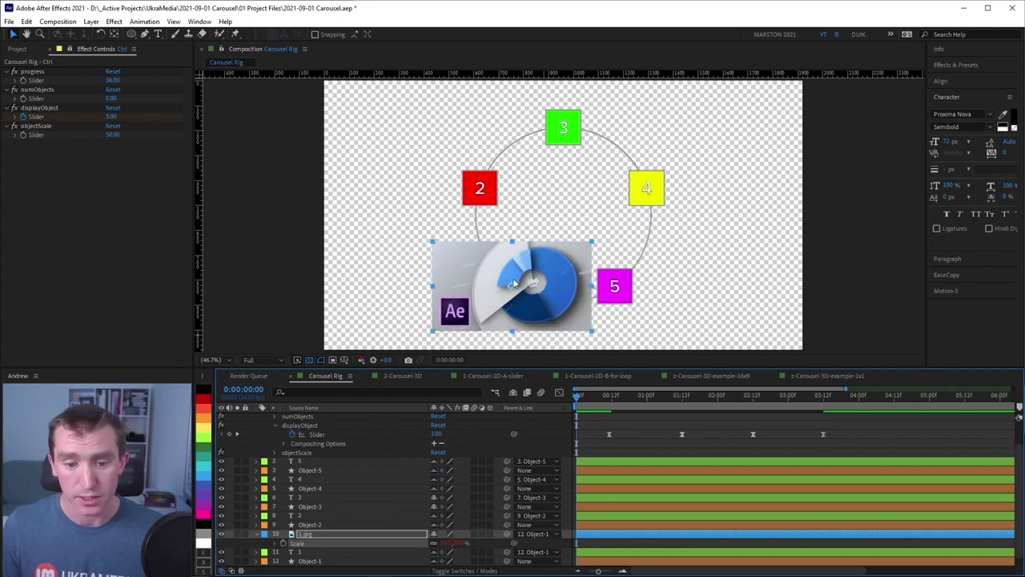
mouse_move(111, 135)
mouse_down()
mouse_move(96, 135)
mouse_move(122, 141)
mouse_move(111, 144)
mouse_up()
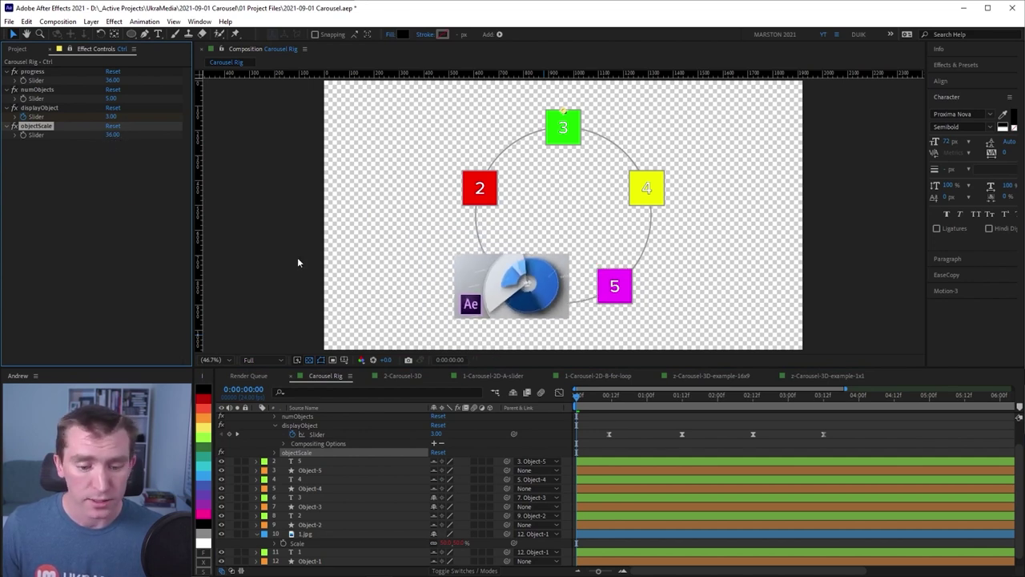
Step: Duplicate the 1.jpg layer above text layer 2, replace its source with 2.jpg, and parent it to Object-2, snapping to its position
click(311, 534)
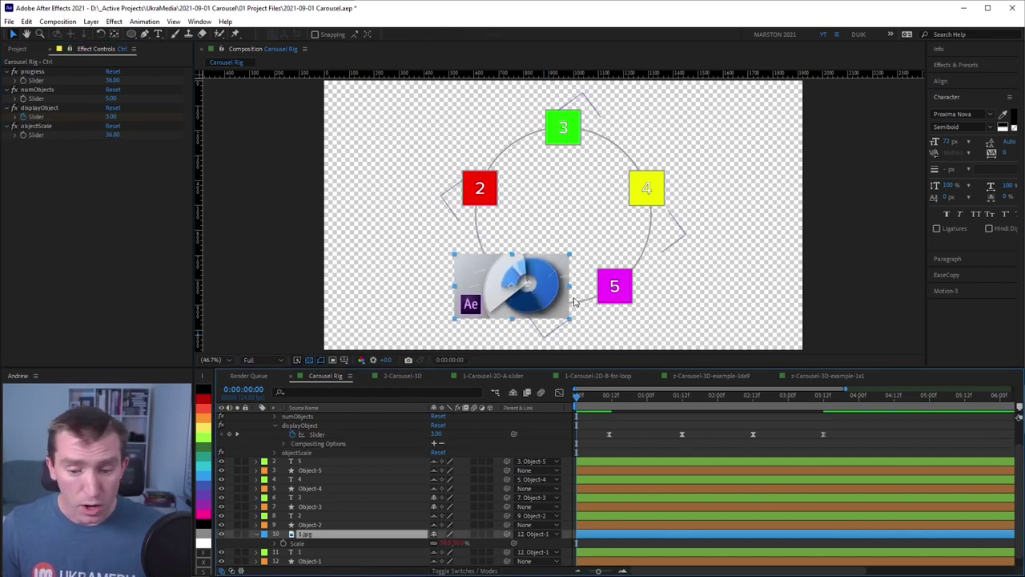
key(ctrl+d)
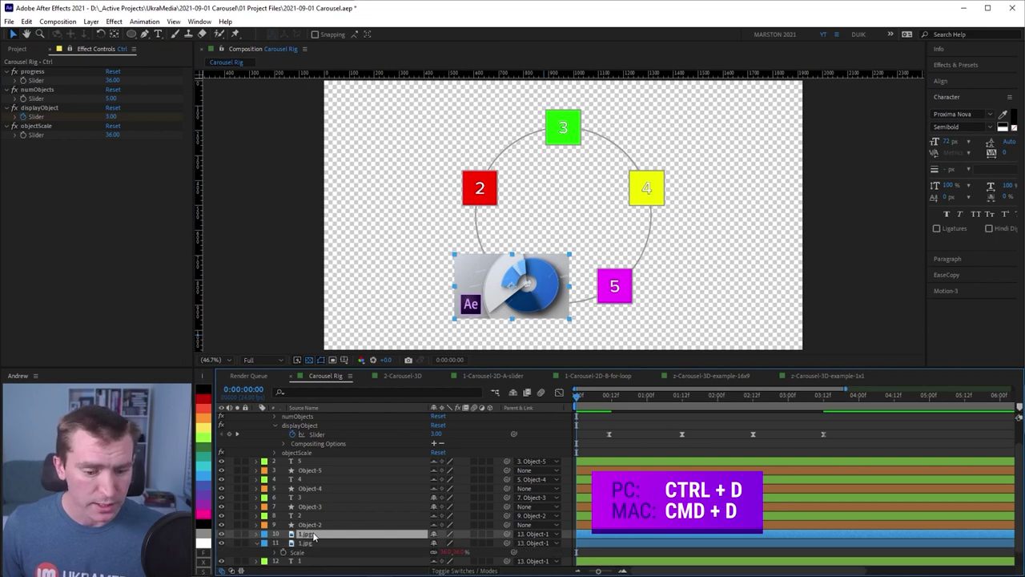
drag(314, 536, 314, 517)
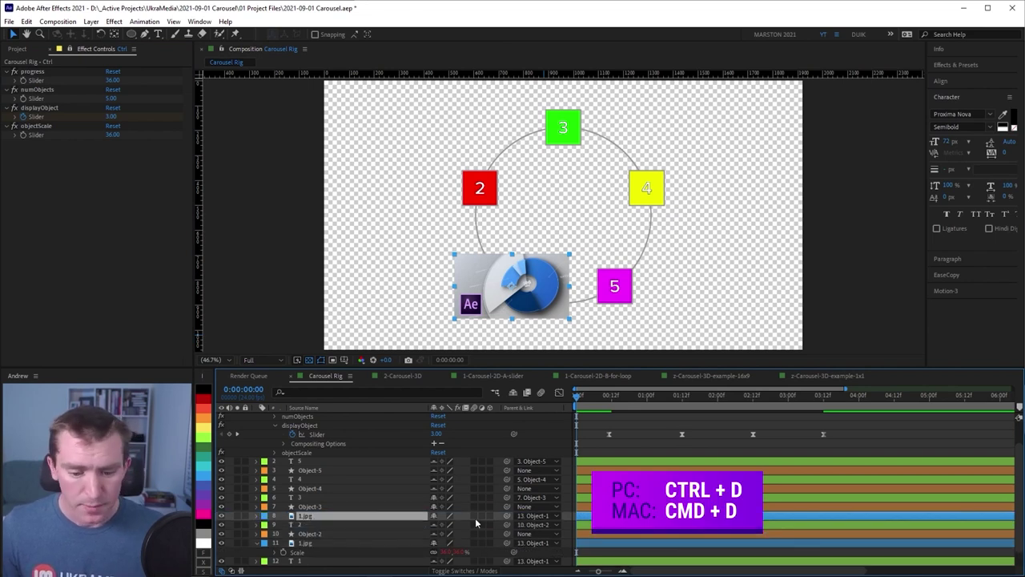
click(18, 49)
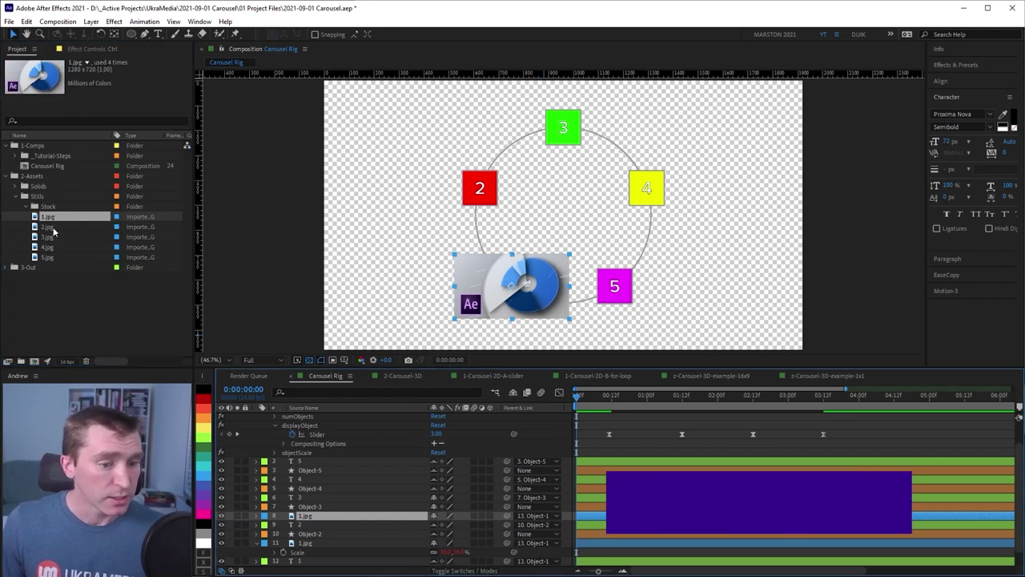
click(53, 230)
drag(53, 230, 313, 516)
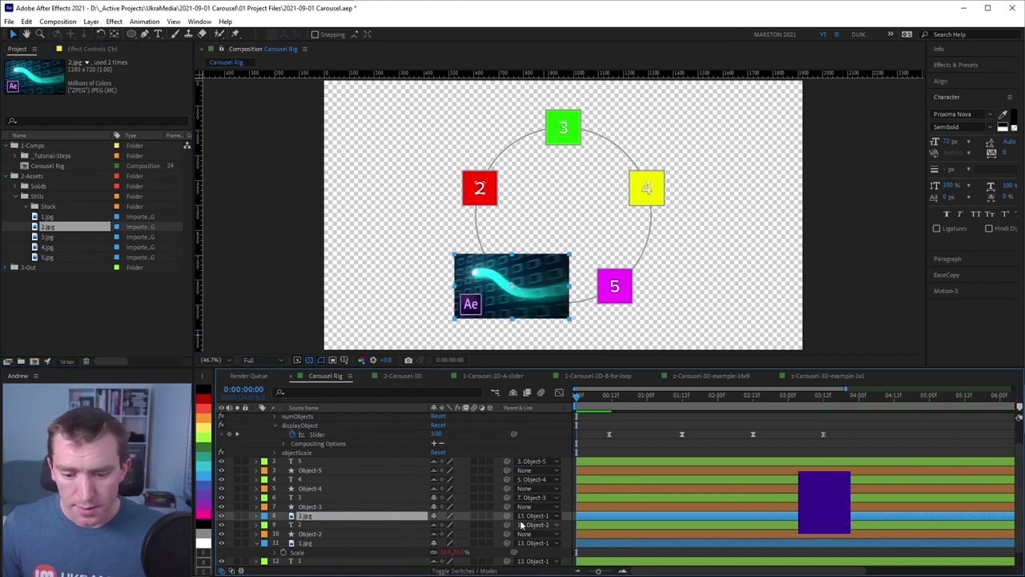
drag(506, 515, 313, 535)
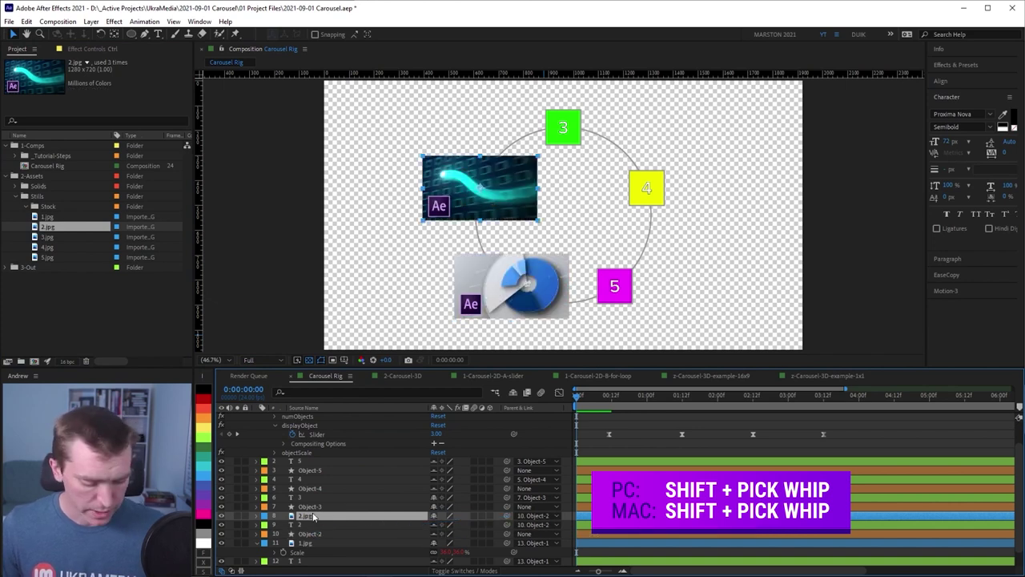
Step: Duplicate the 2.jpg layer above text layer 3, parent it to Object-3 with snapping, and replace its source with 3.jpg
key(ctrl+d)
drag(313, 516, 310, 498)
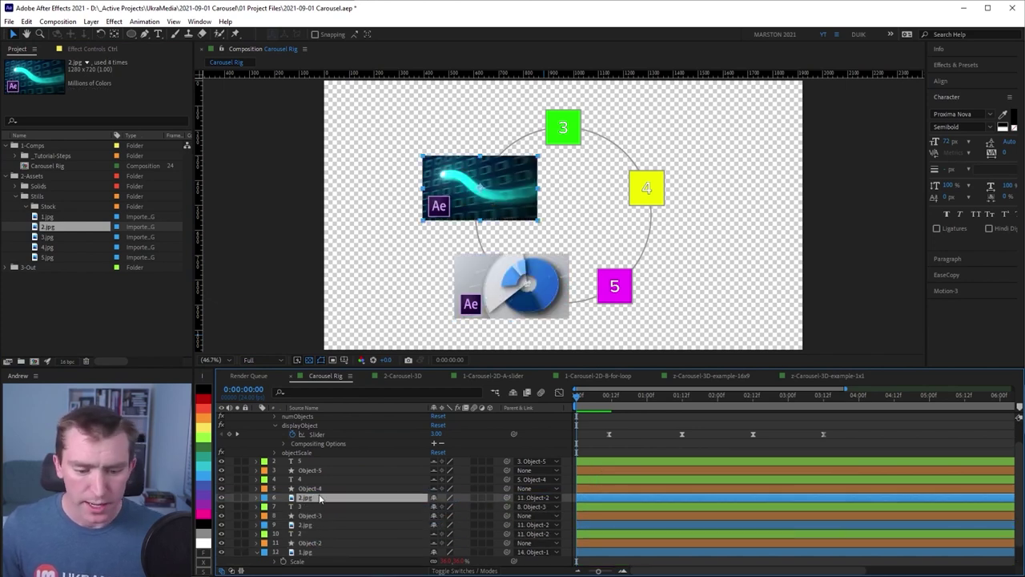
drag(506, 497, 311, 514)
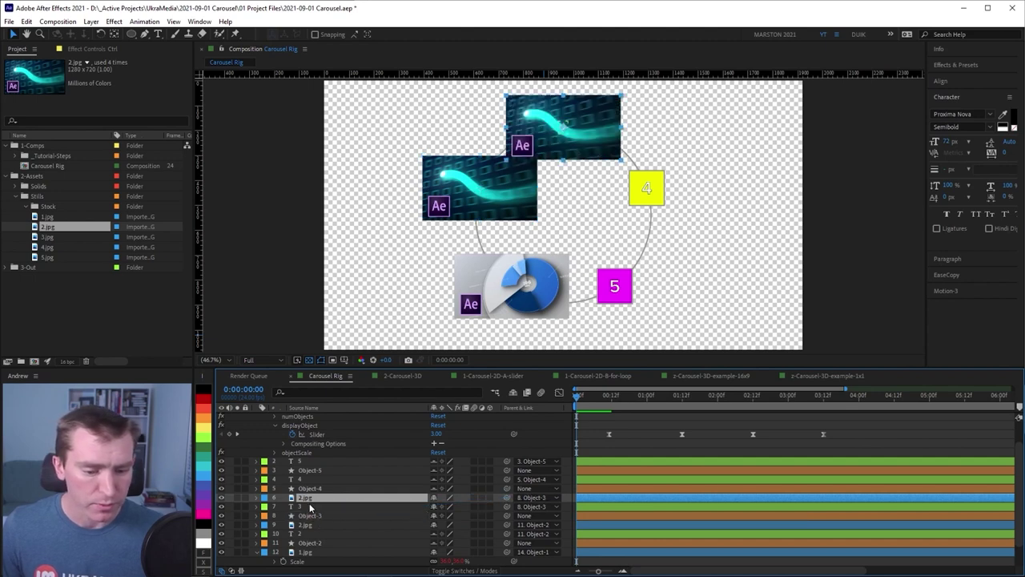
drag(47, 237, 316, 479)
Step: Duplicate the image layer for the last two squares, using 4.jpg snapped to Object-4 and 5.jpg snapped to Object-5
key(ctrl+d)
drag(506, 480, 309, 498)
drag(48, 247, 312, 462)
key(ctrl+d)
drag(506, 462, 310, 479)
drag(50, 258, 313, 466)
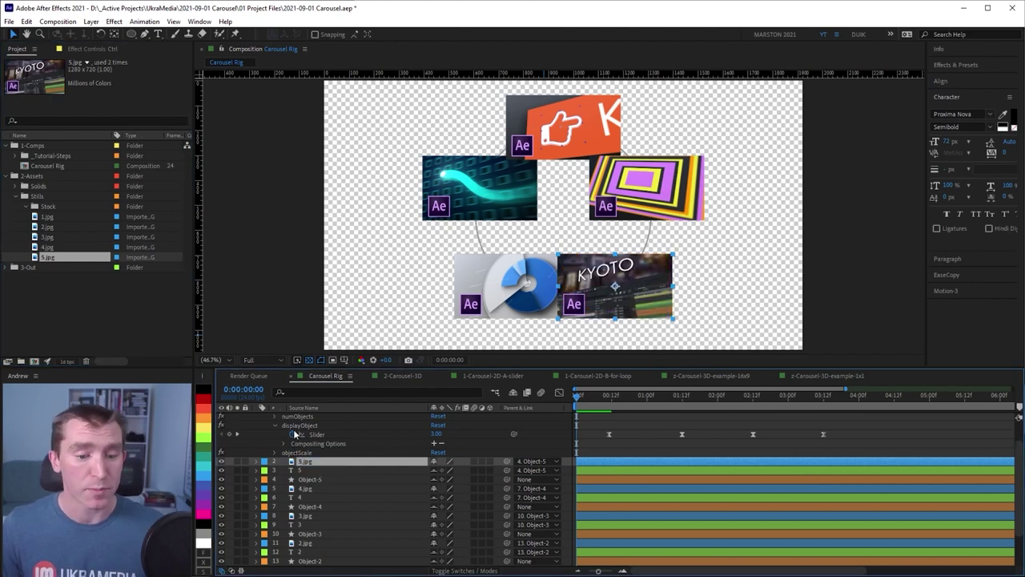
Step: Preview the carousel animation with all five images attached to their squares
scroll(313, 466, up, 1)
key(space)
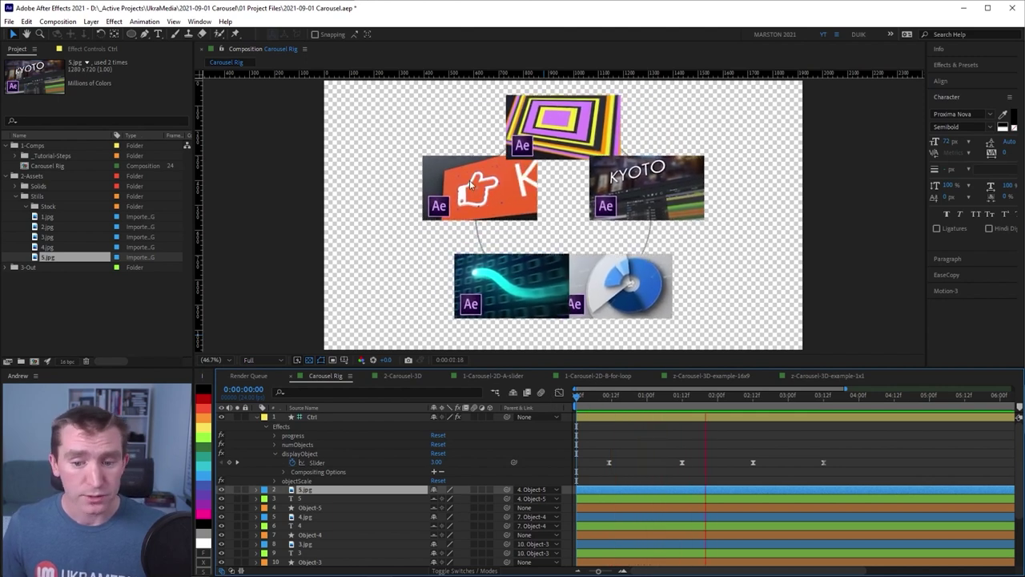
key(space)
Step: Test the Ctrl layer's objectScale slider at 15, and raise it again until the images cover their squares
click(314, 419)
click(83, 49)
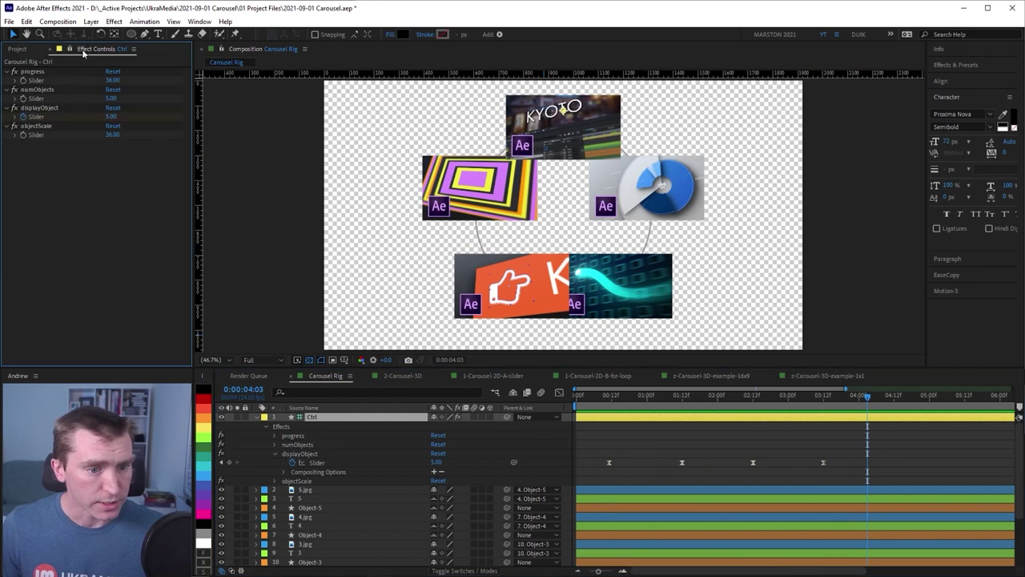
drag(112, 134, 99, 136)
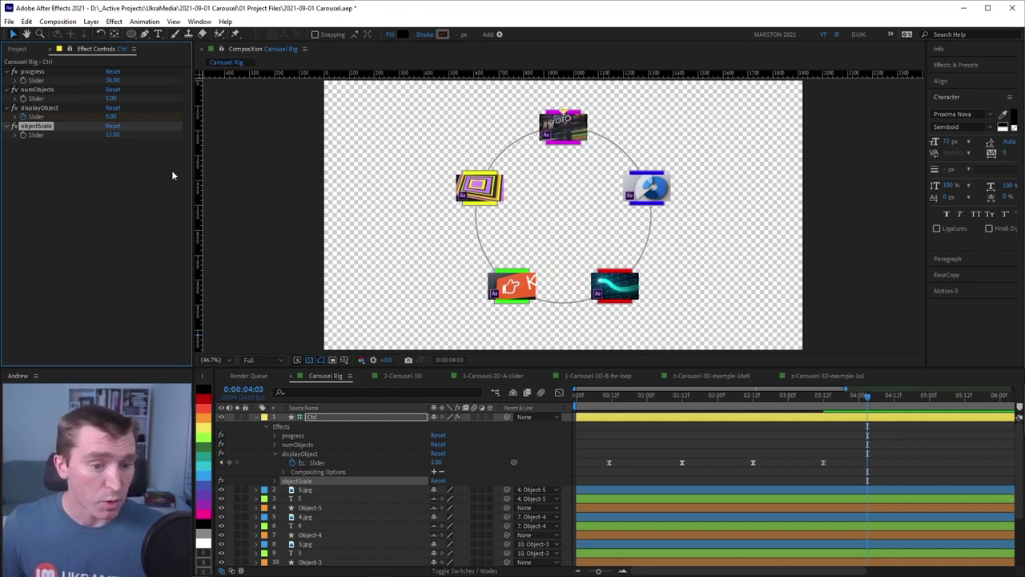
drag(111, 135, 122, 135)
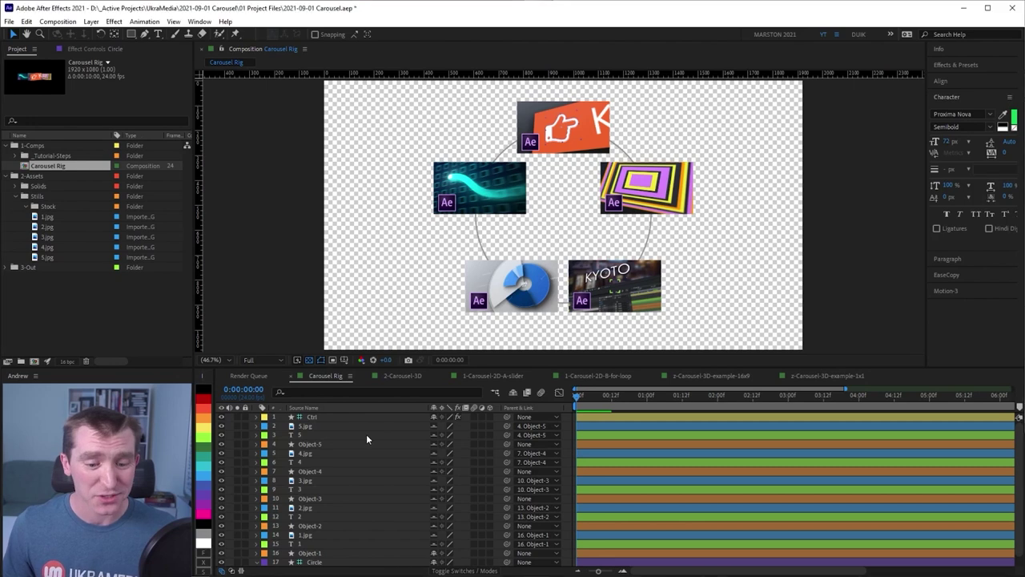
Step: Select all layers in the Carousel Rig composition, make them 3D layers, and clear the selection
click(366, 434)
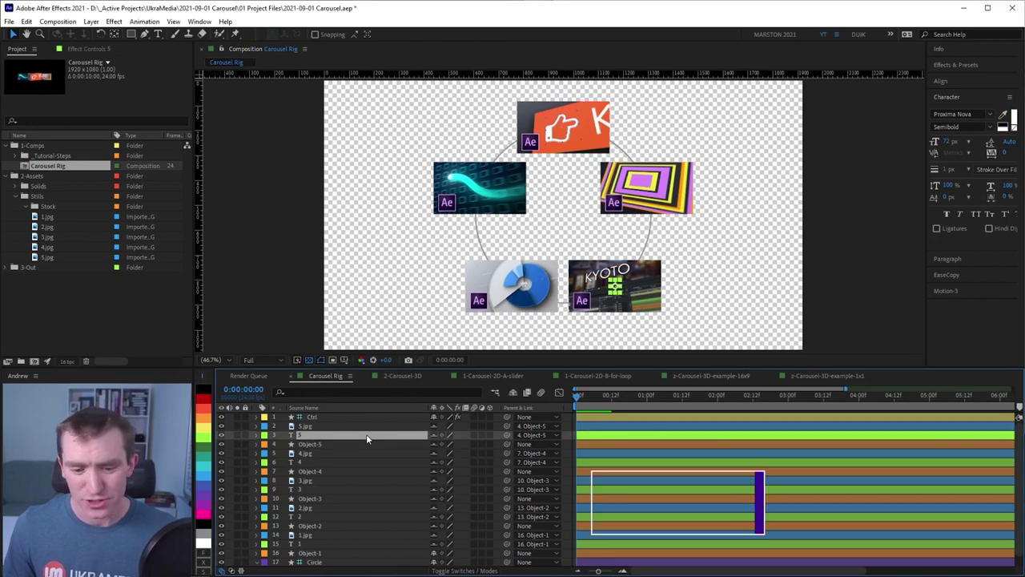
key(ctrl+a)
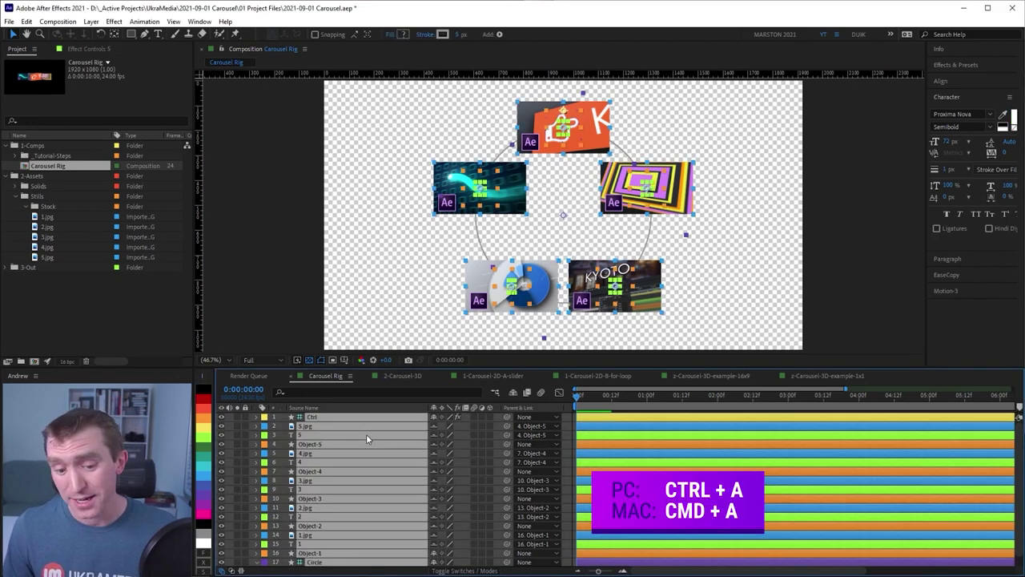
click(489, 418)
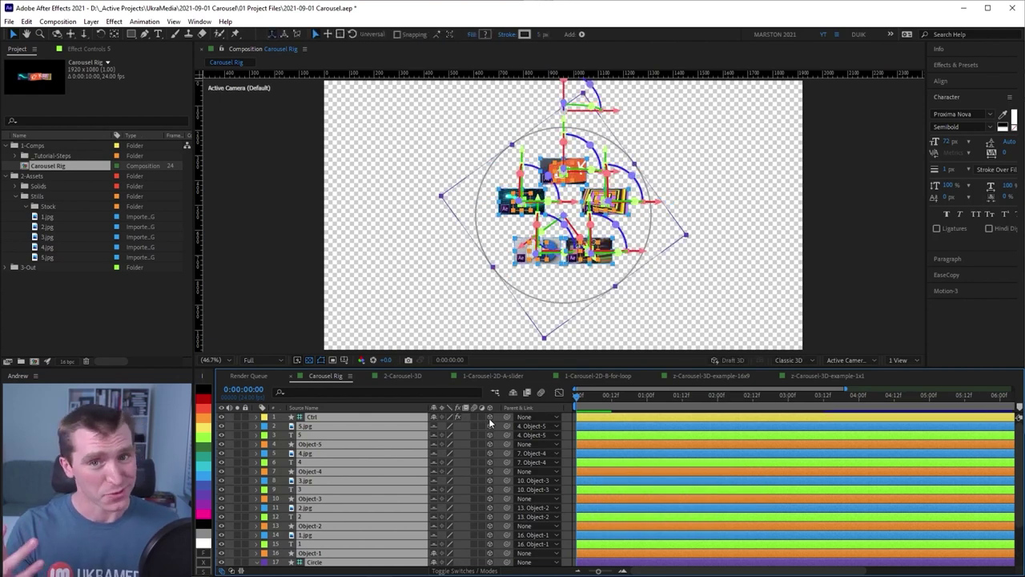
key(ctrl+shift+a)
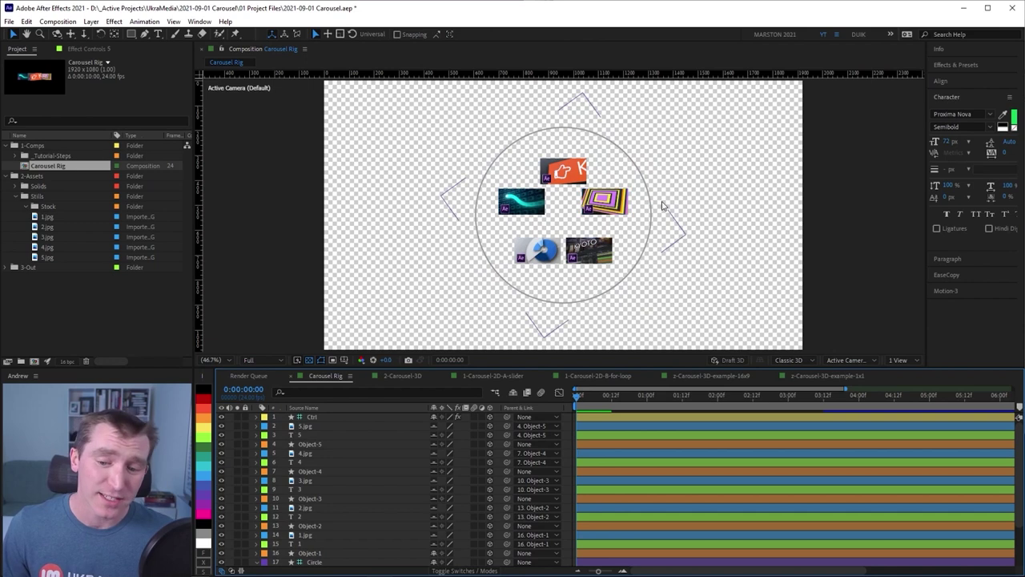
Step: Hide the shy layers and reveal the Circle layer's rotation properties
click(513, 392)
click(330, 437)
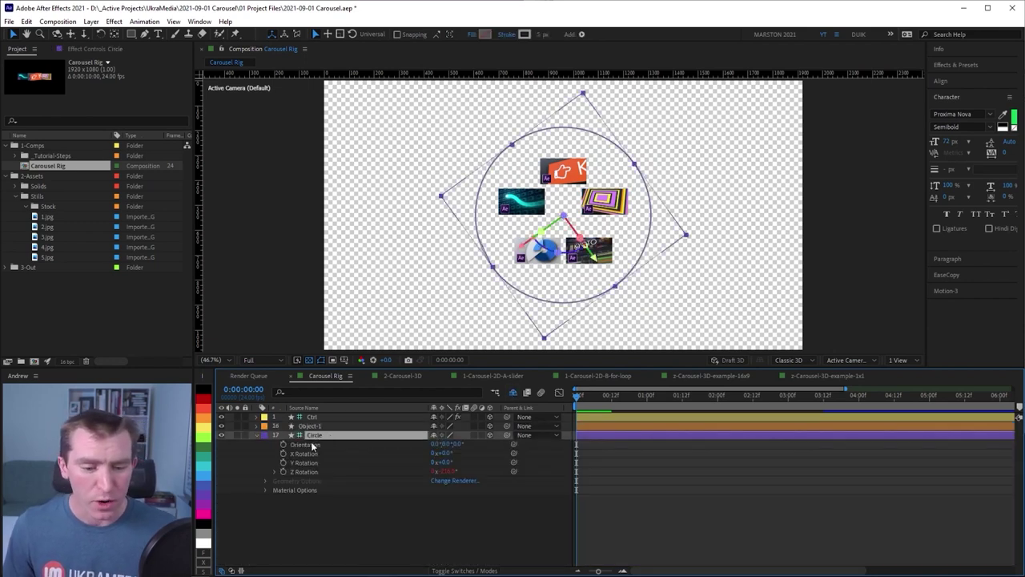
key(r)
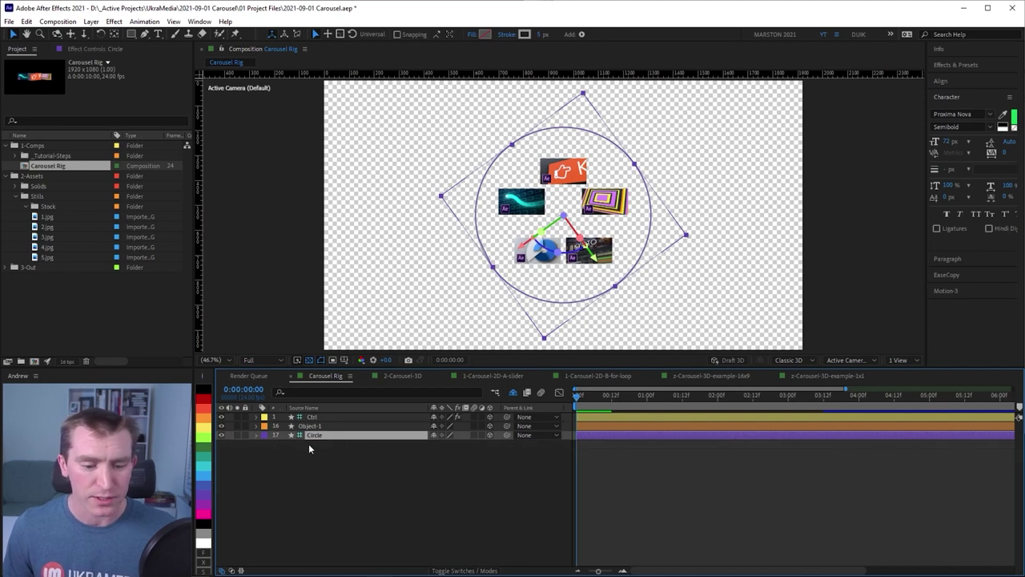
key(r)
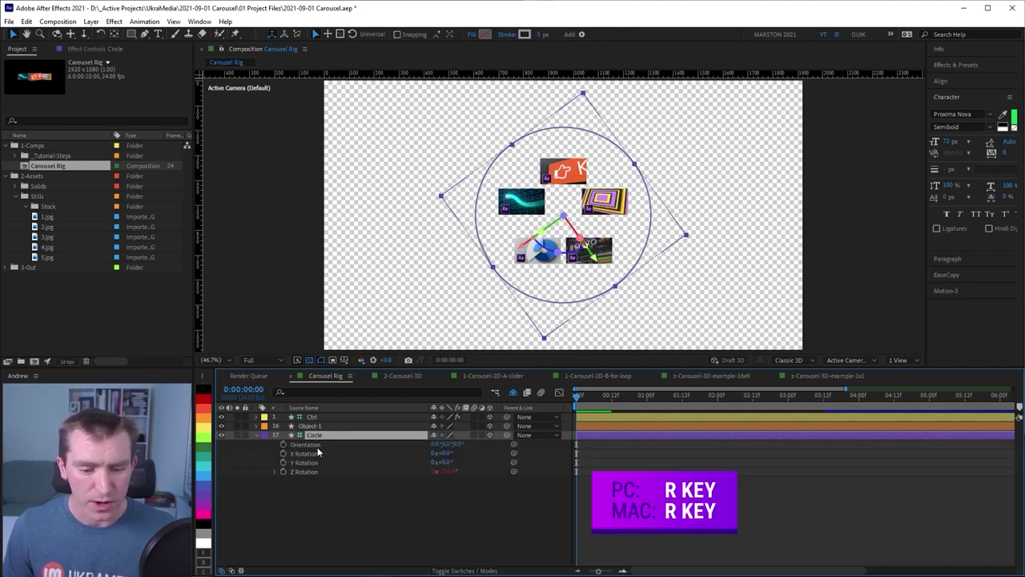
Step: Try tilting the Circle layer by changing its X Rotation to a negative angle
drag(459, 456, 409, 468)
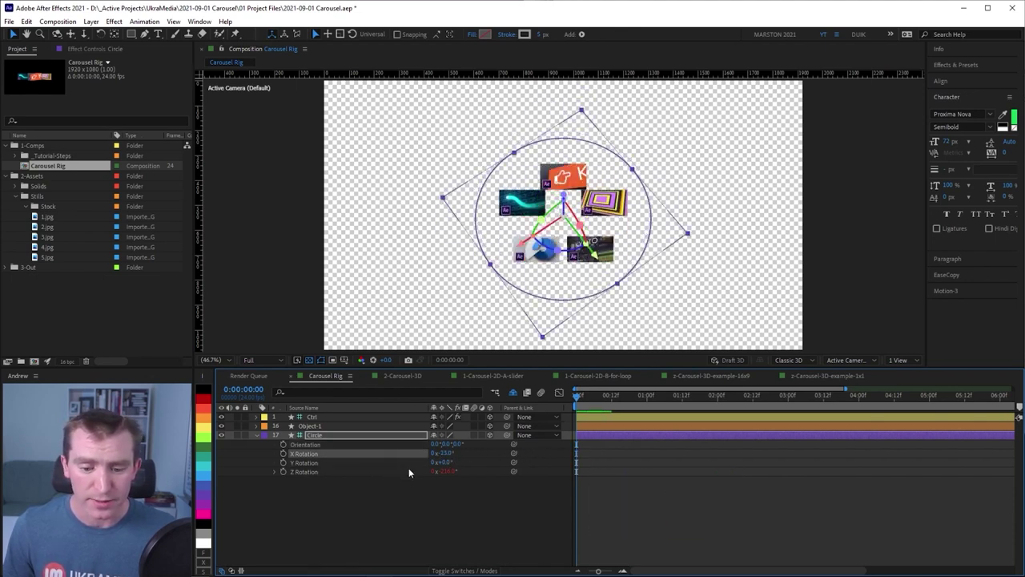
click(343, 482)
Step: In Object-1's Position expression, replace toComp with toWorld so the last line reads srcL.toWorld(srcLPath.pointOnPath(p));
click(311, 427)
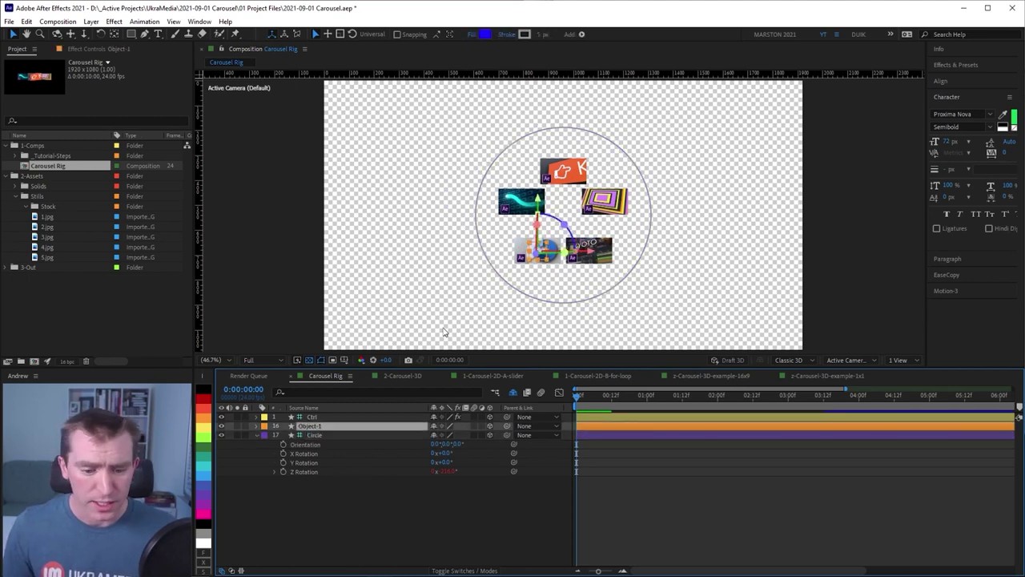
key(p)
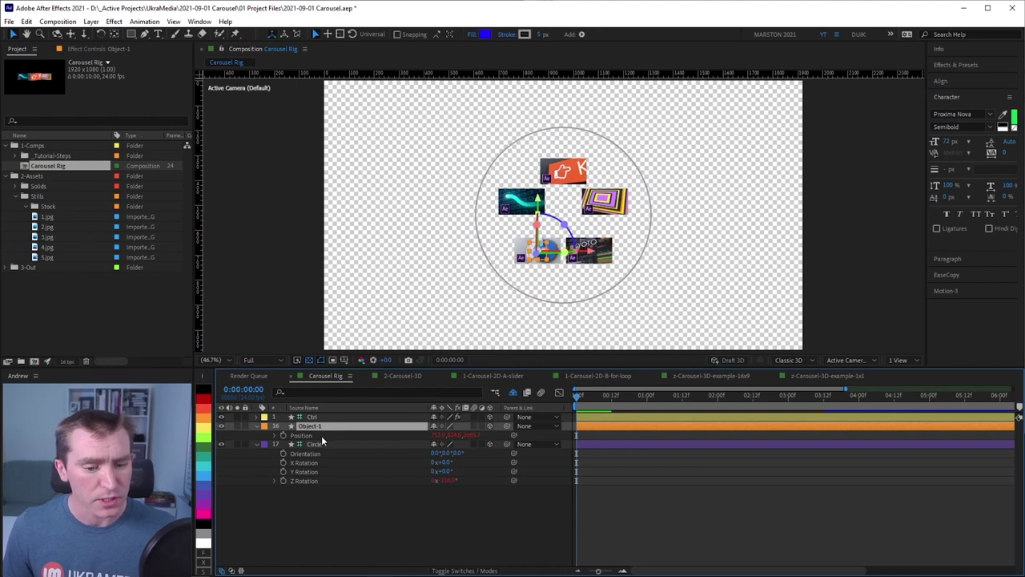
key(Return)
alt+click(283, 435)
text(numObjects = 0; id = thisLayer.name.split("-")[1];)
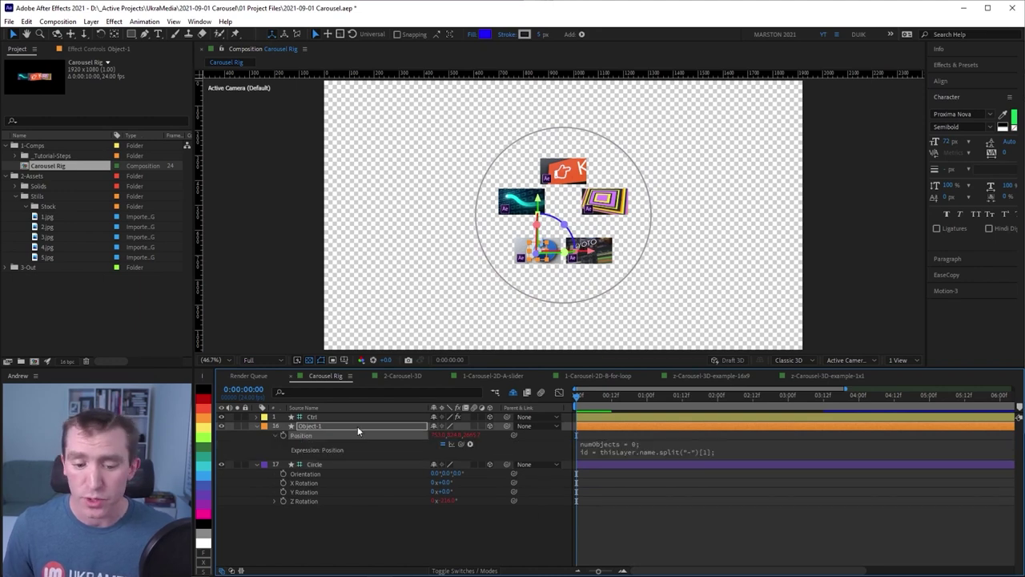
click(641, 405)
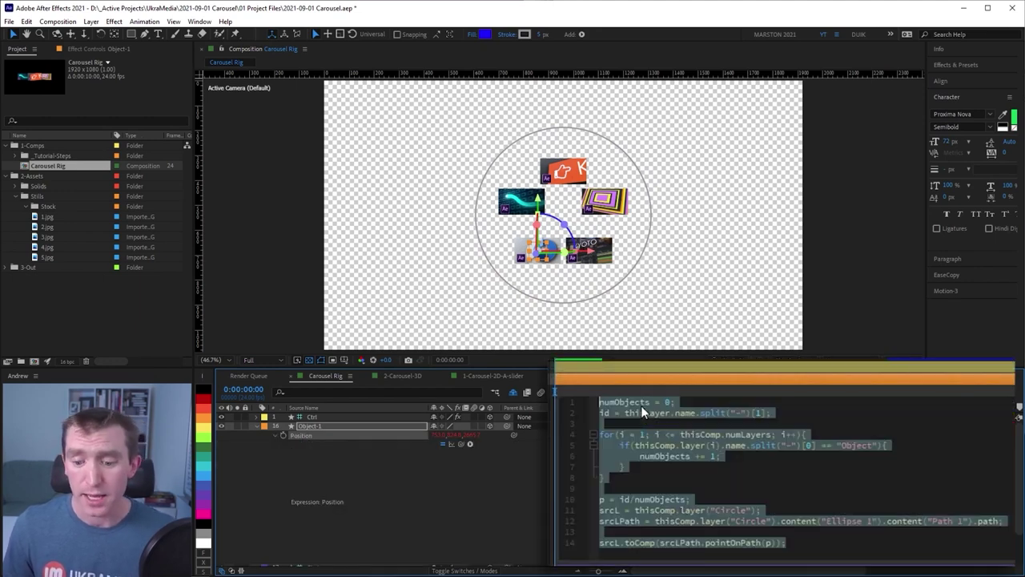
click(662, 532)
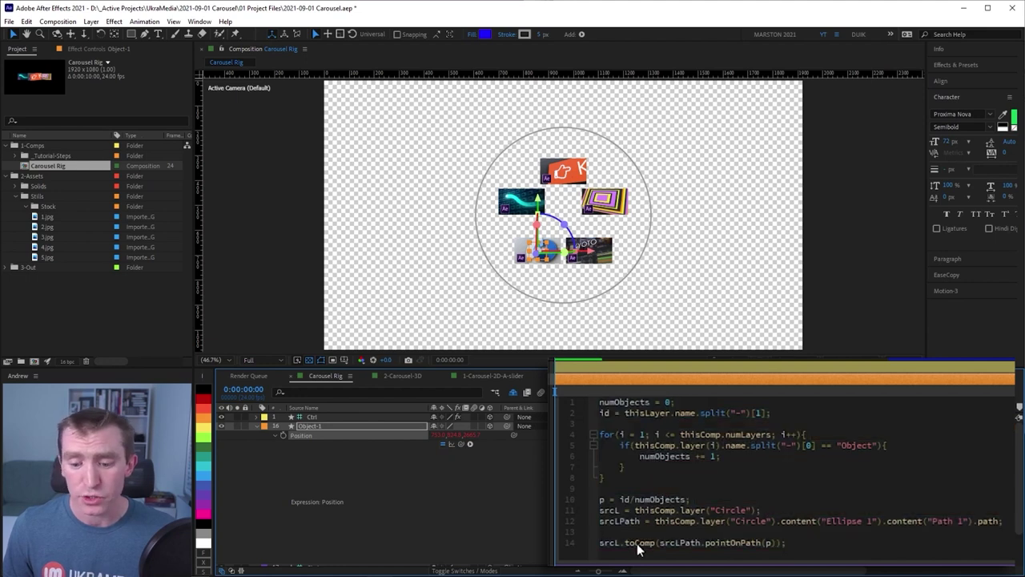
text(W)
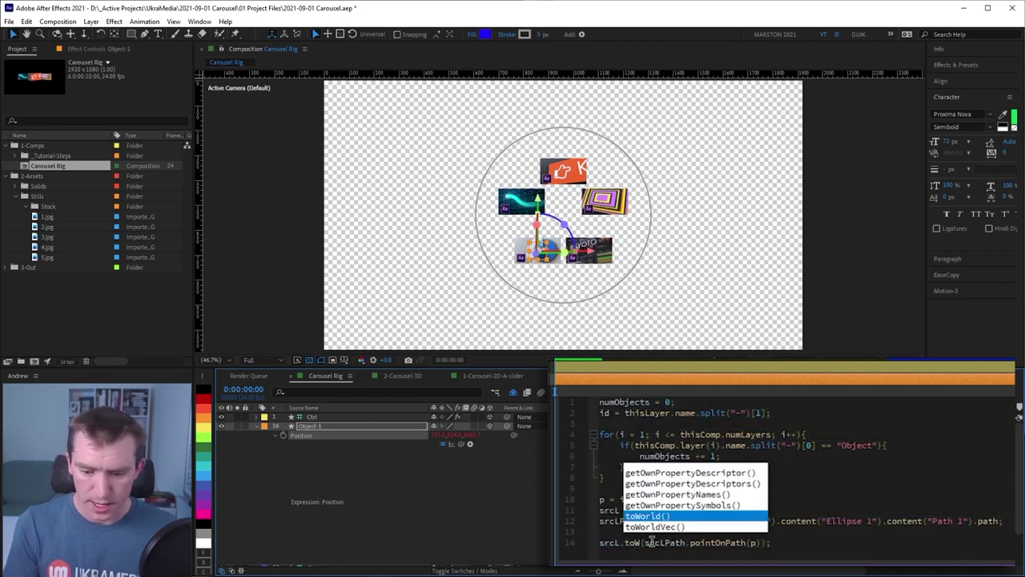
text(orld)
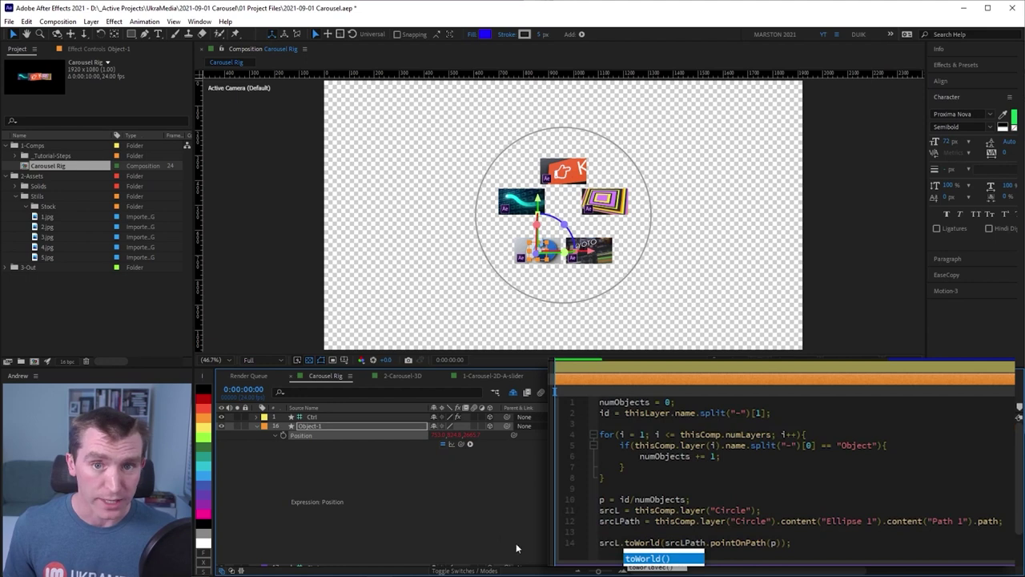
click(494, 508)
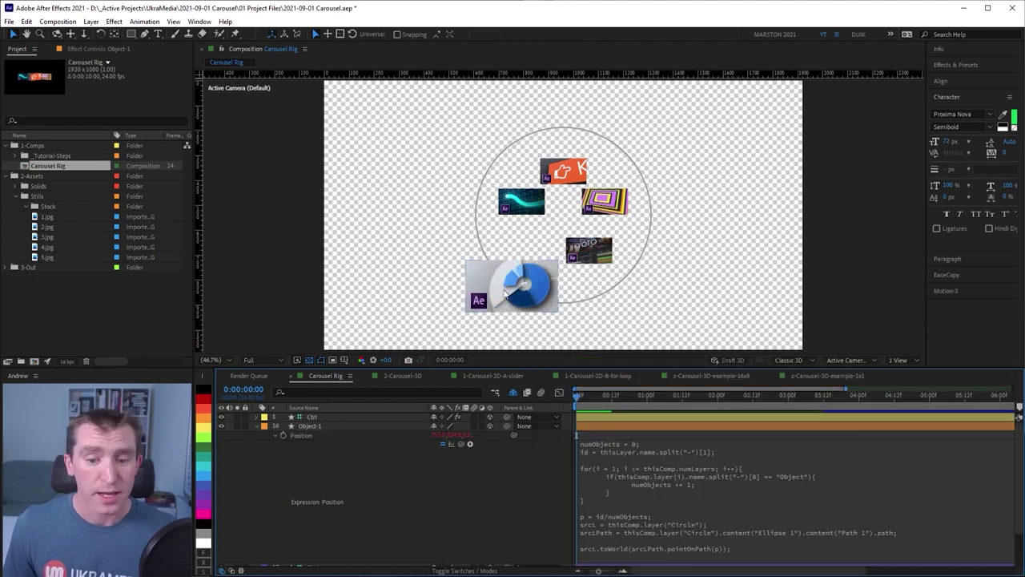
Step: Copy only Object-1's Position expression, show the shy layers again, and paste the expression onto all the Object layers
right_click(301, 435)
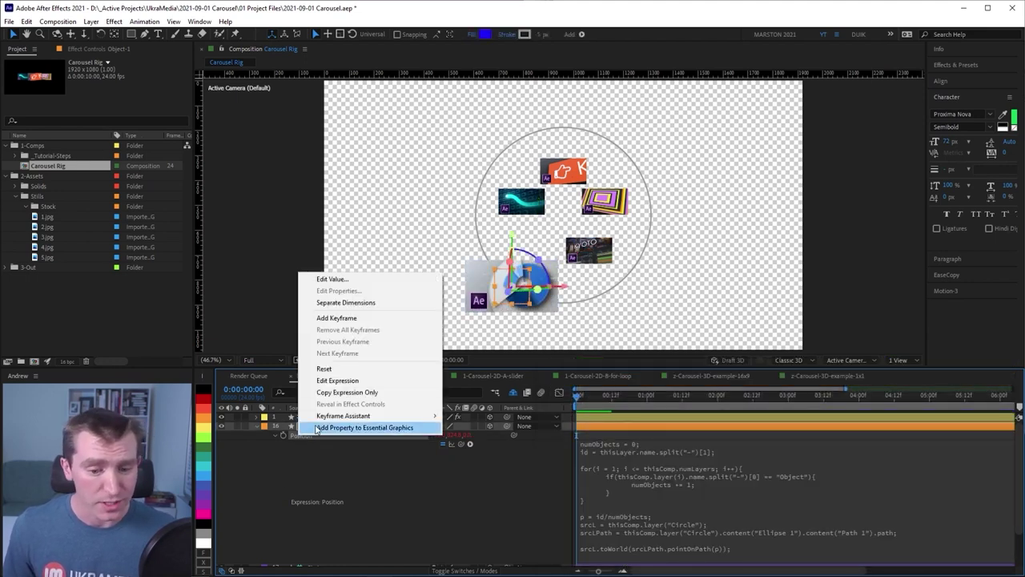
click(332, 392)
click(513, 393)
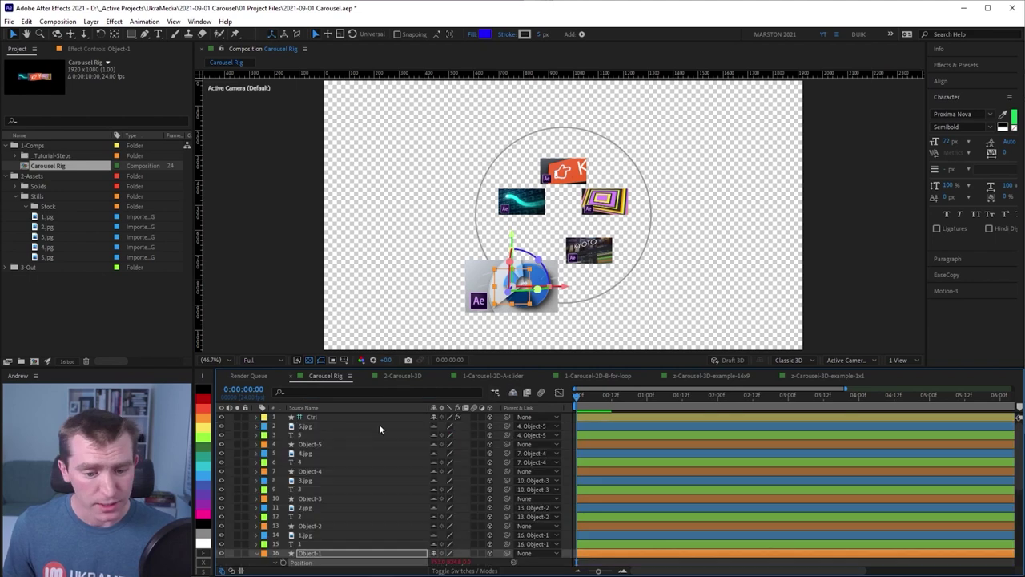
click(265, 554)
click(319, 343)
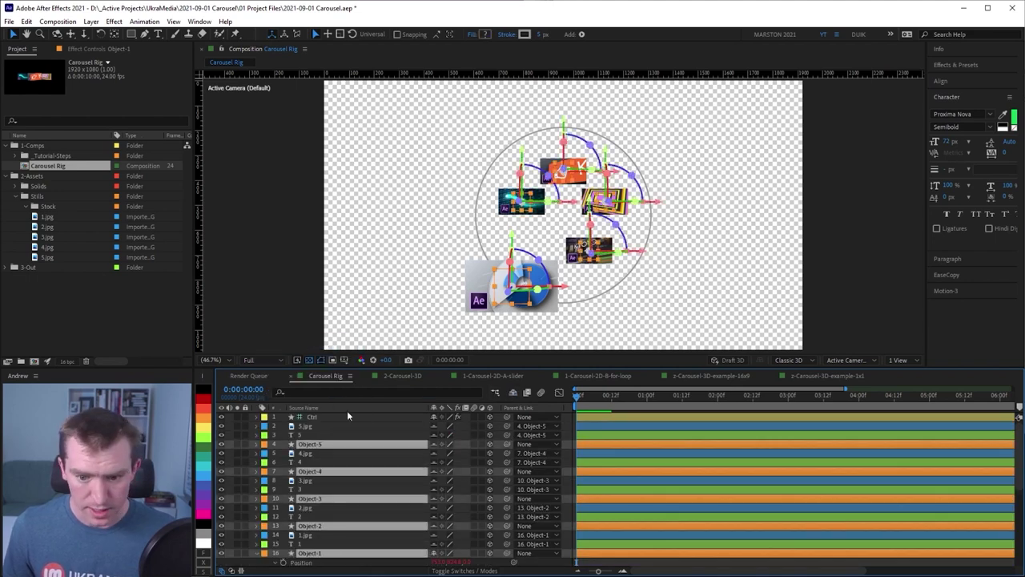
key(ctrl+v)
Step: Collapse Object-1's properties and set the Circle layer's X Rotation to 90°
scroll(352, 481, down, 2)
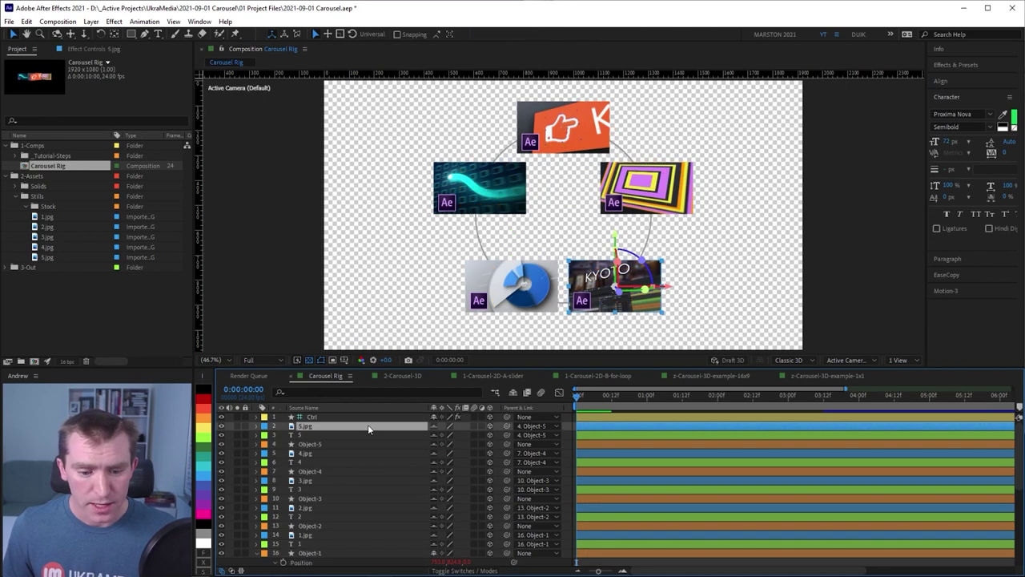
click(328, 526)
click(258, 527)
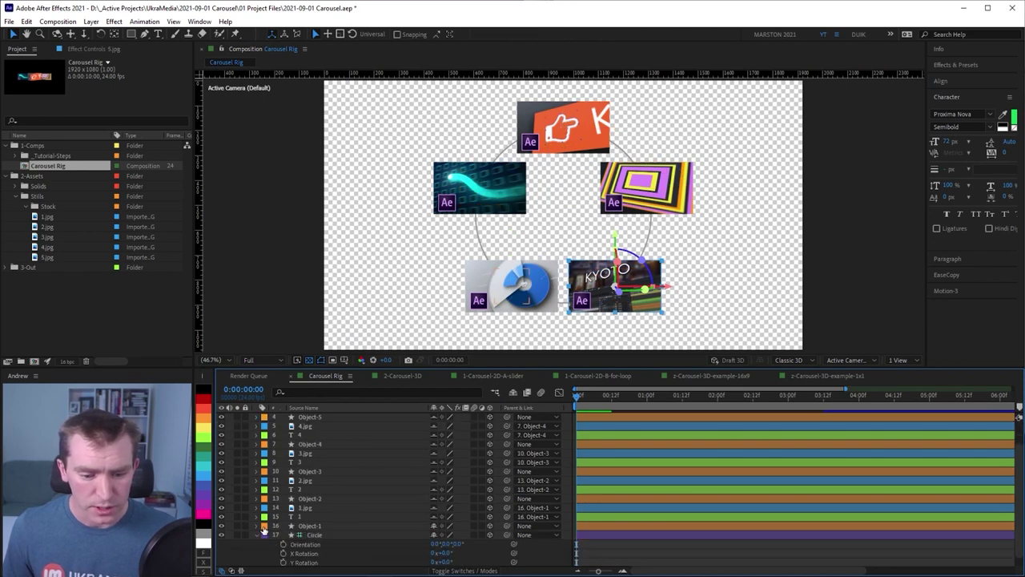
click(314, 535)
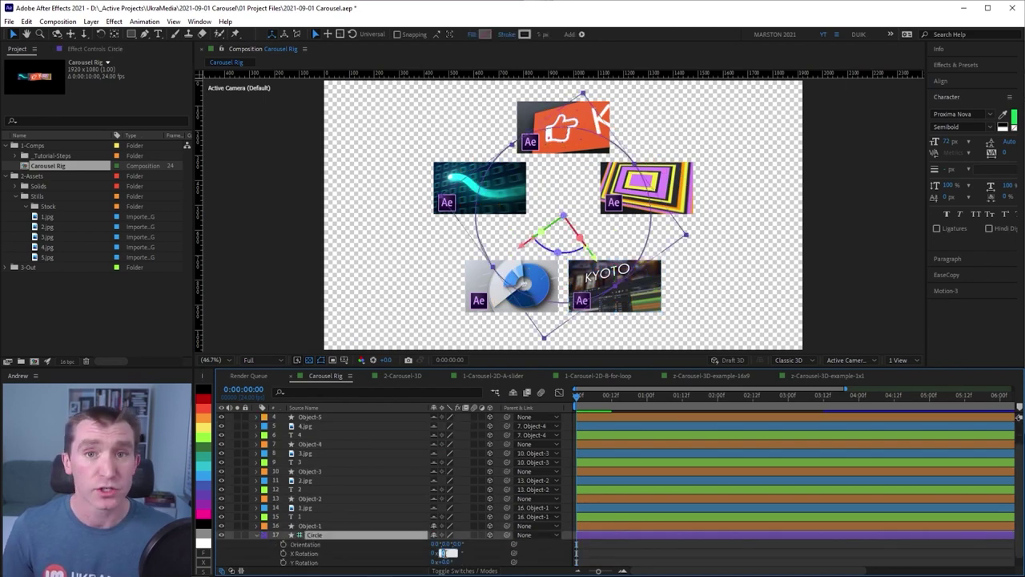
key(Return)
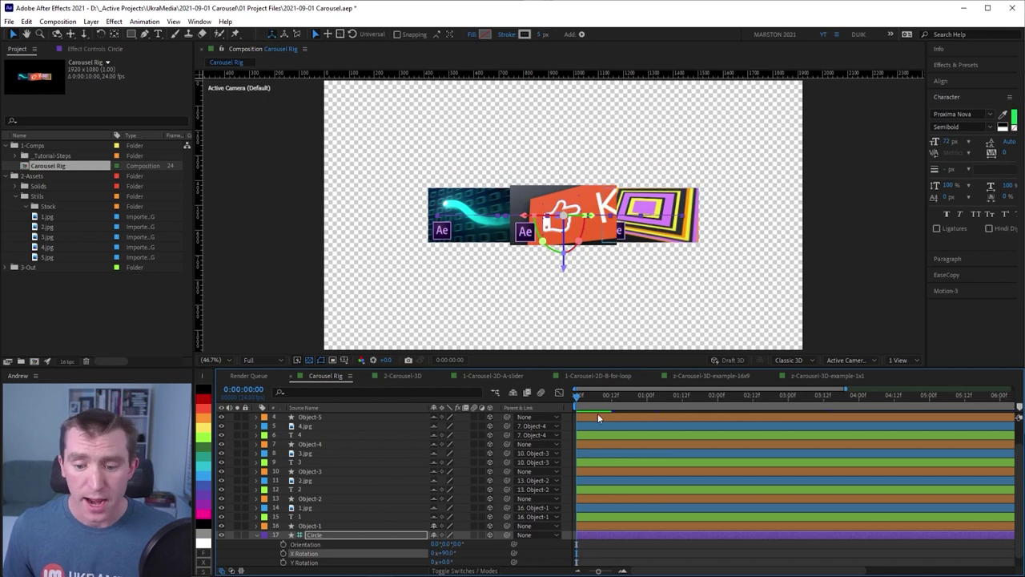
Step: Reveal the Ctrl layer's displayObject keyframes and preview the 3D carousel animation
scroll(367, 428, up, 2)
click(322, 417)
key(u)
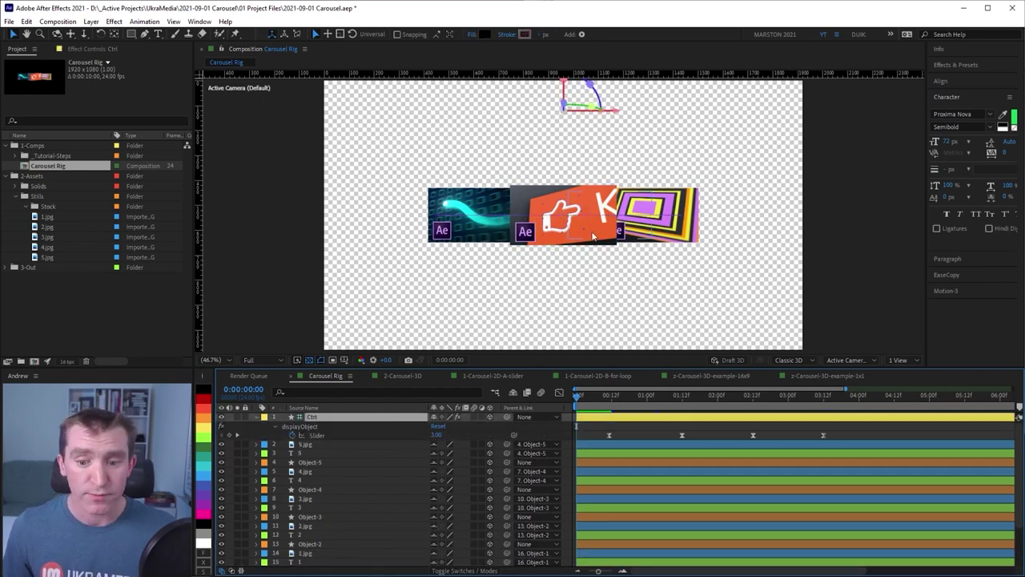
click(662, 430)
key(space)
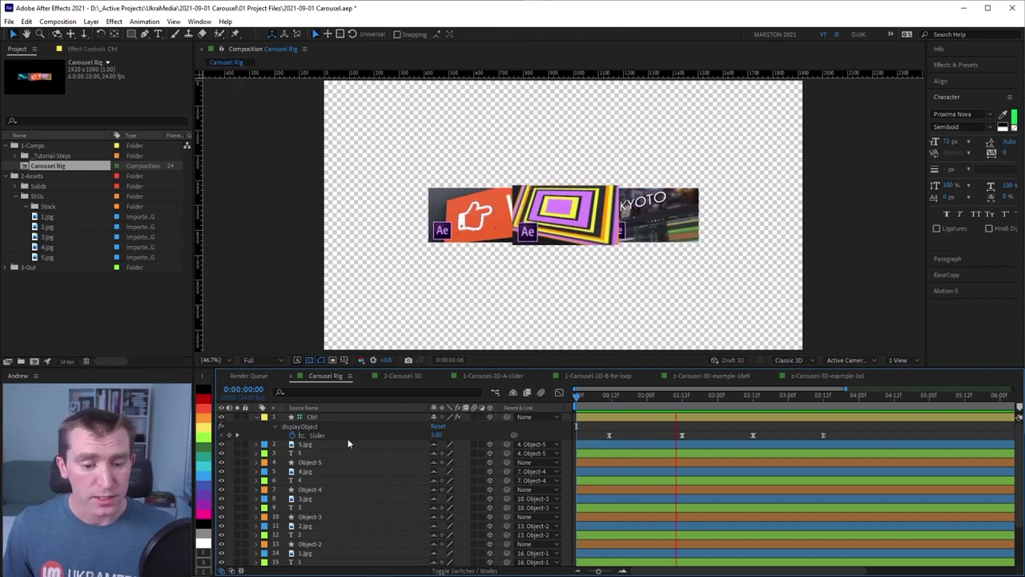